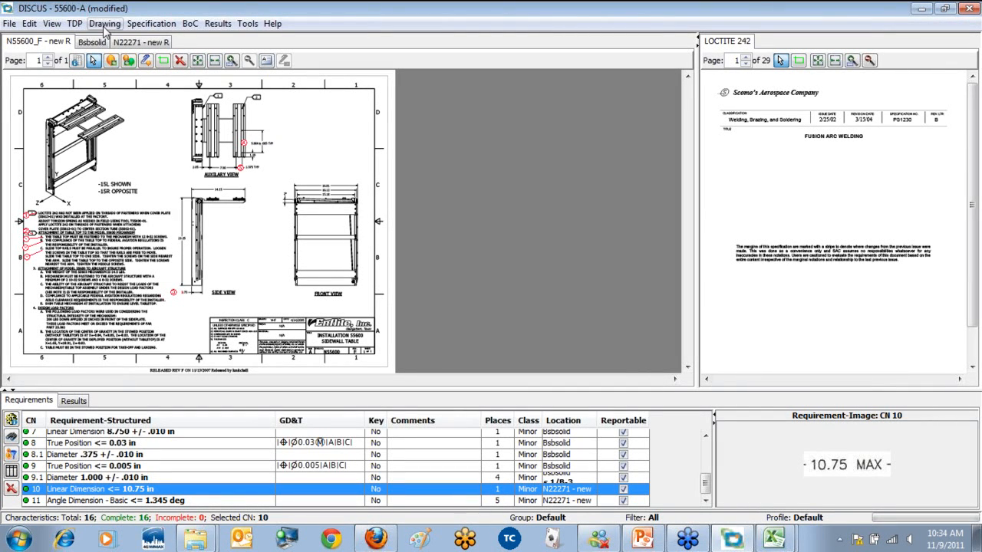
Step: Fill the snap rectangles around the ballooned requirements on the drawing
{"action": "left_click", "coordinate": [105, 26]}
{"action": "mouse_move", "coordinate": [128, 209]}
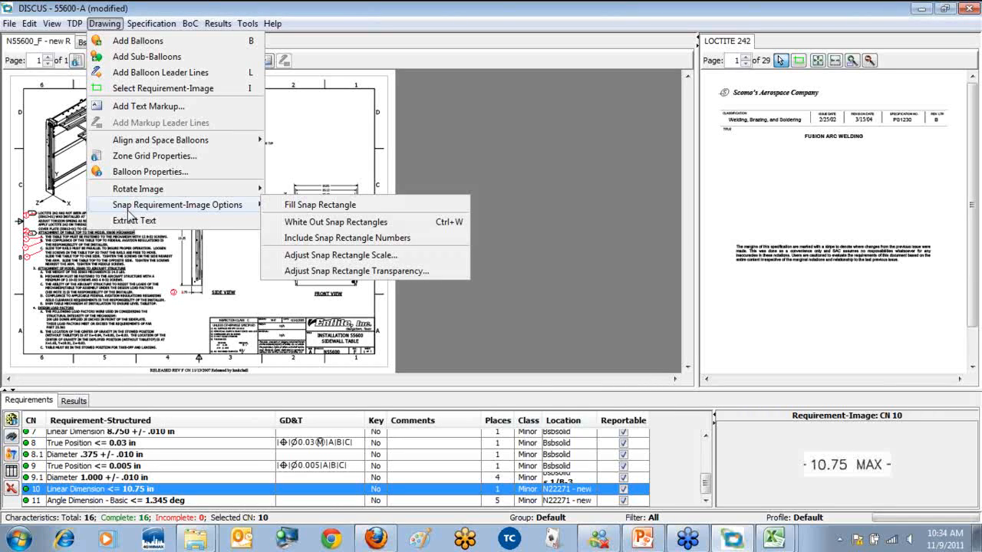
{"action": "left_click", "coordinate": [306, 206]}
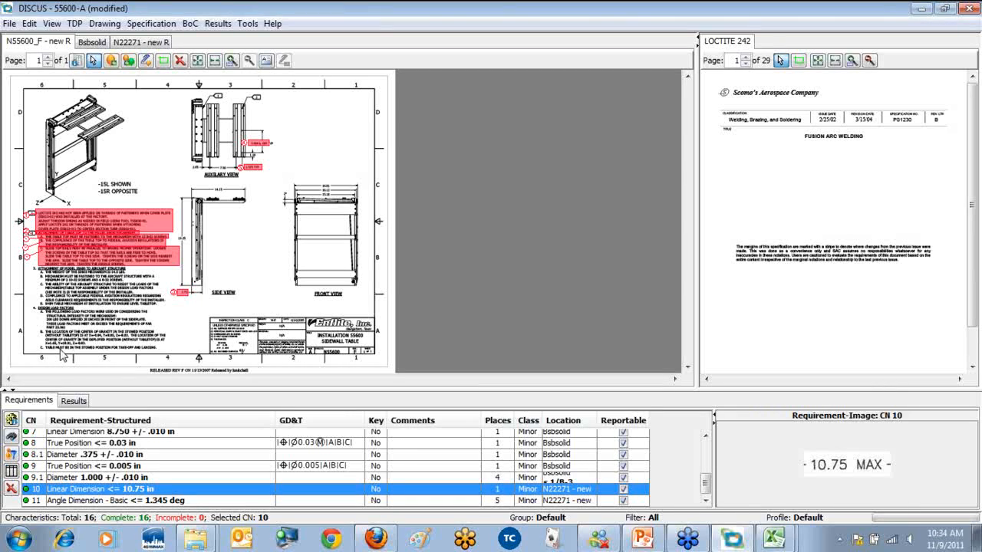
Step: White out the snap rectangles and inspect the ballooned dimensions in the auxiliary view up close
{"action": "left_click", "coordinate": [104, 24]}
{"action": "mouse_move", "coordinate": [161, 205]}
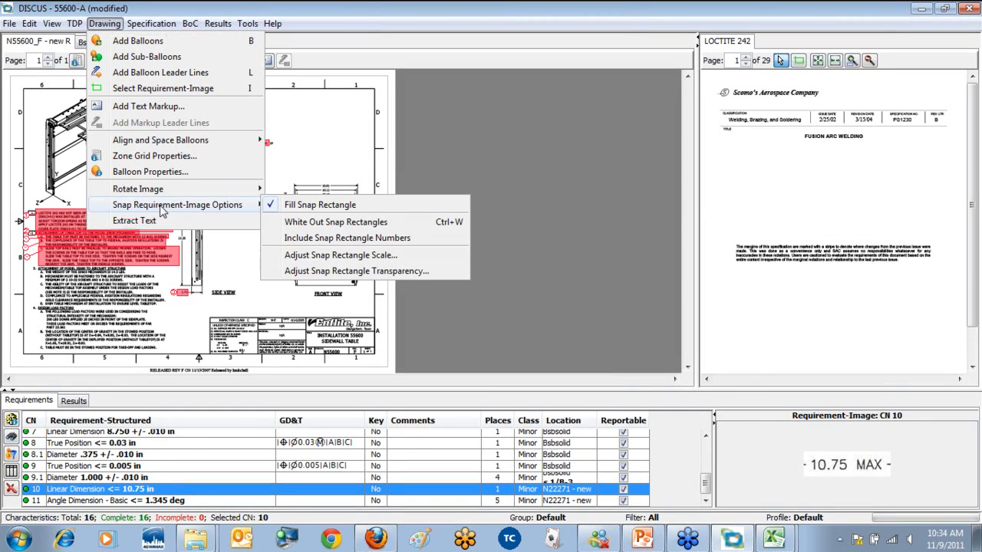
{"action": "left_click", "coordinate": [301, 228]}
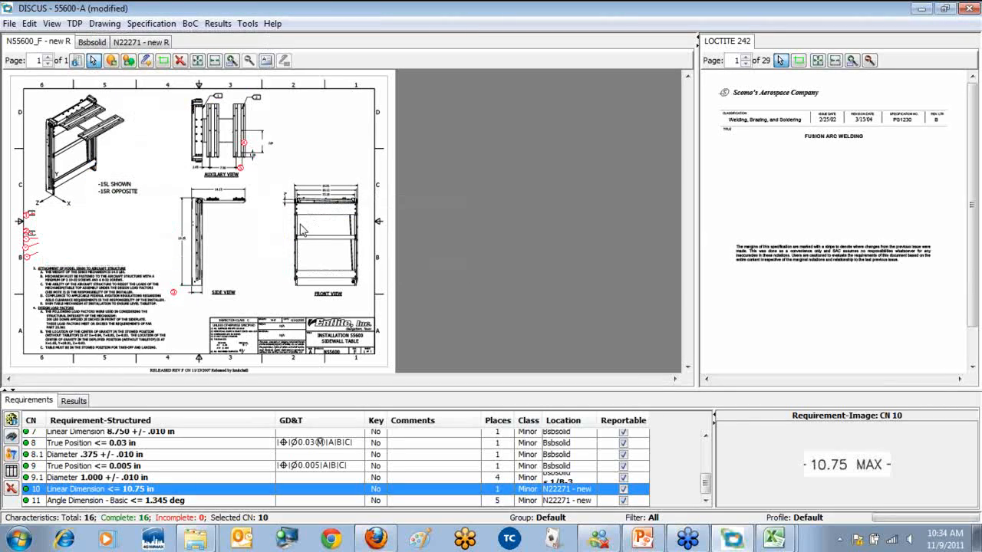
{"action": "left_click", "coordinate": [232, 60]}
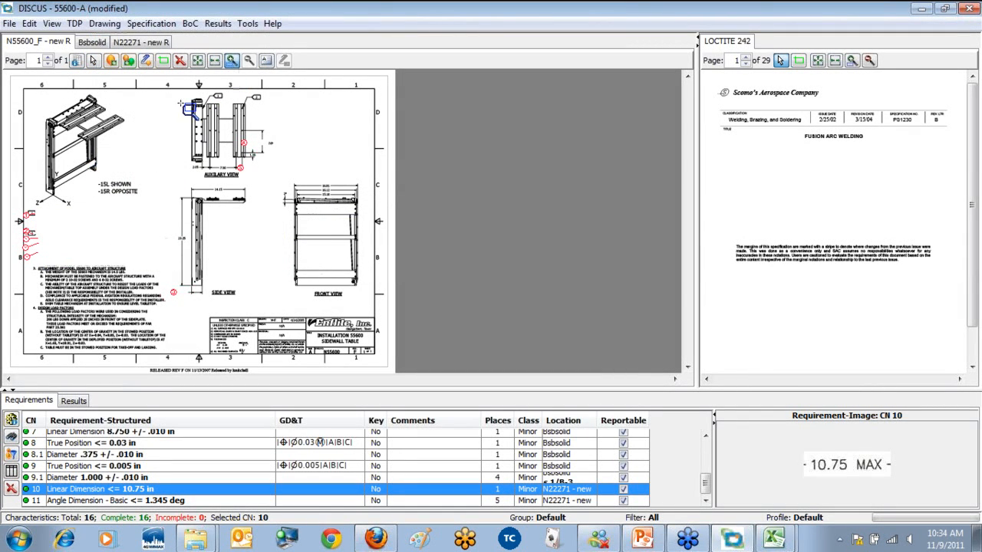
{"action": "left_click_drag", "start_coordinate": [164, 108], "coordinate": [335, 213]}
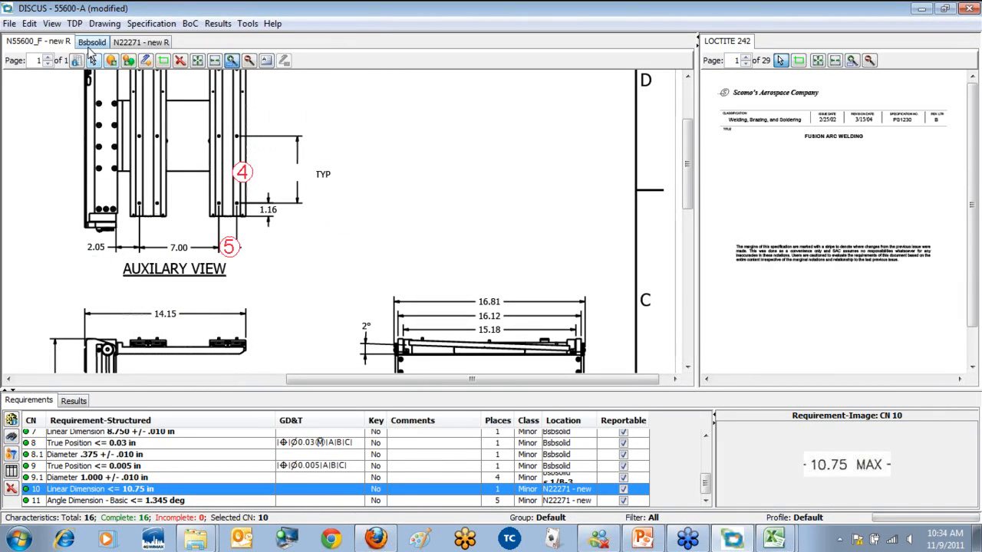
{"action": "left_click", "coordinate": [197, 61]}
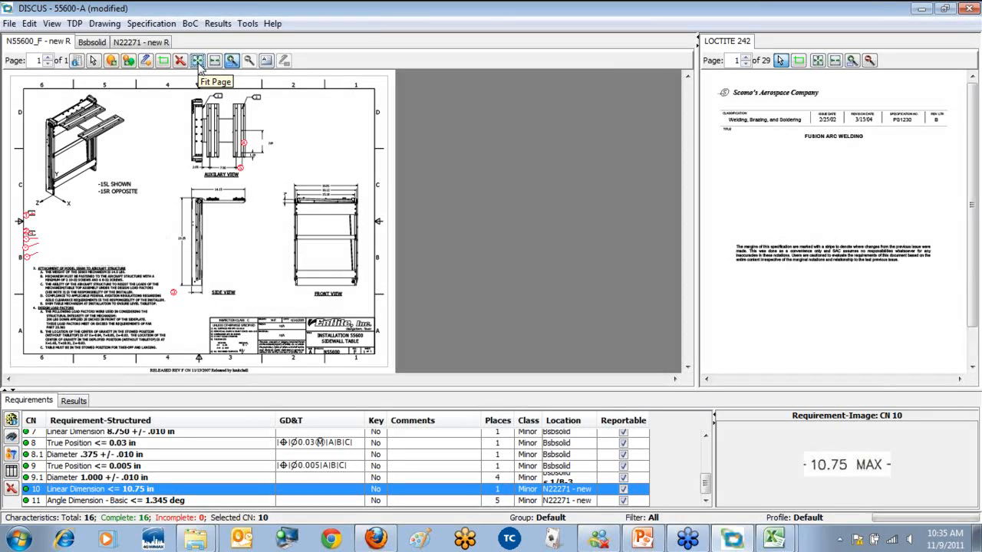
Step: Turn off both the white-out and the fill of the snap rectangles
{"action": "left_click", "coordinate": [104, 24]}
{"action": "mouse_move", "coordinate": [194, 217]}
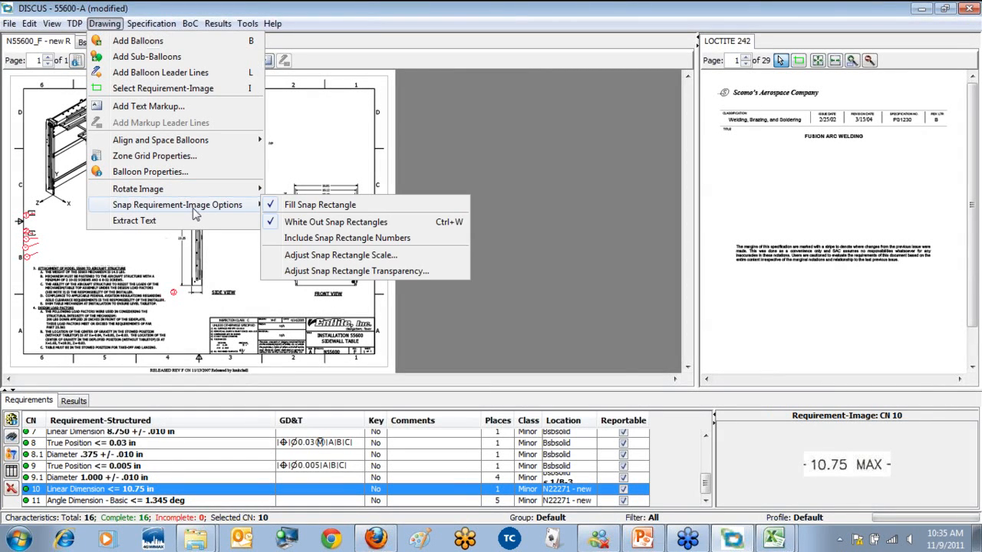
{"action": "left_click", "coordinate": [305, 222]}
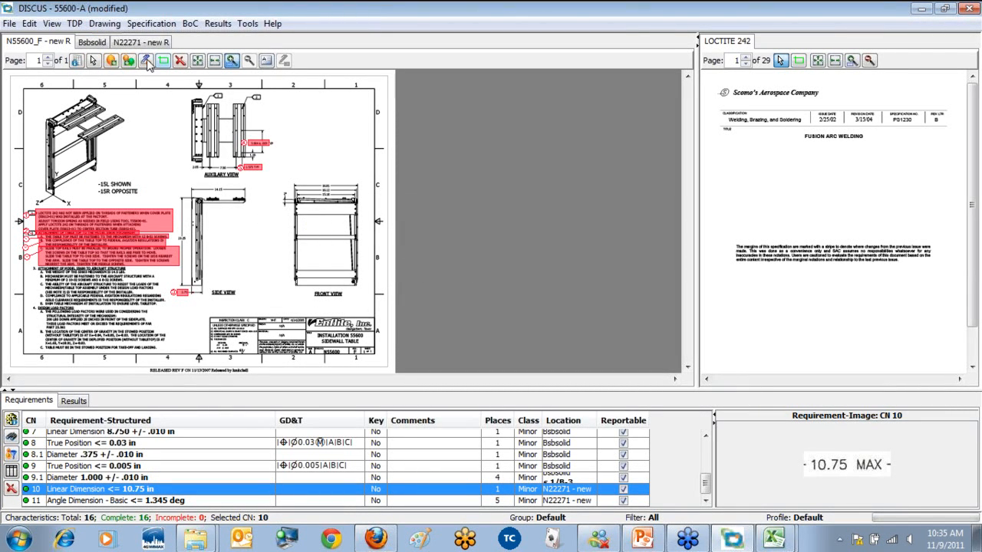
{"action": "left_click", "coordinate": [115, 27]}
{"action": "mouse_move", "coordinate": [184, 207]}
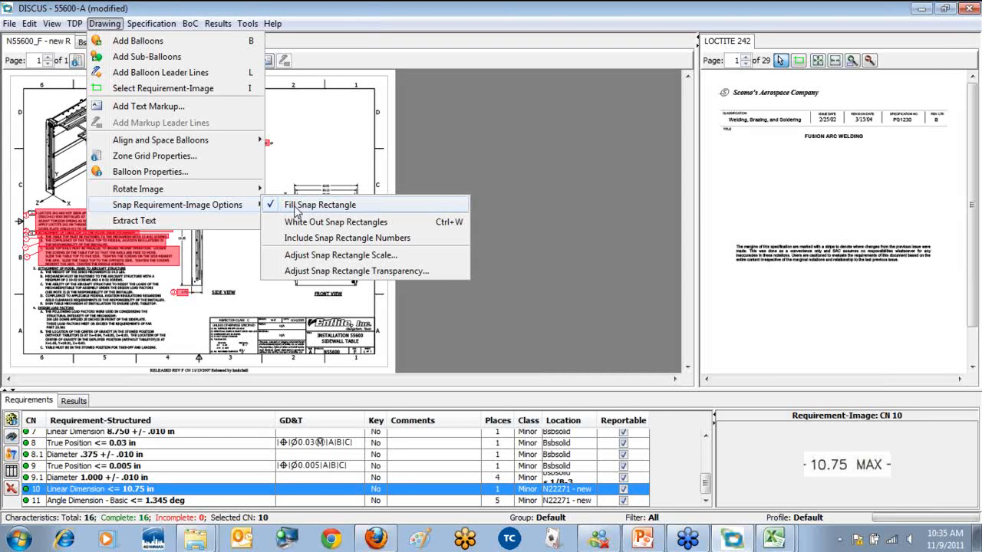
{"action": "left_click", "coordinate": [296, 207]}
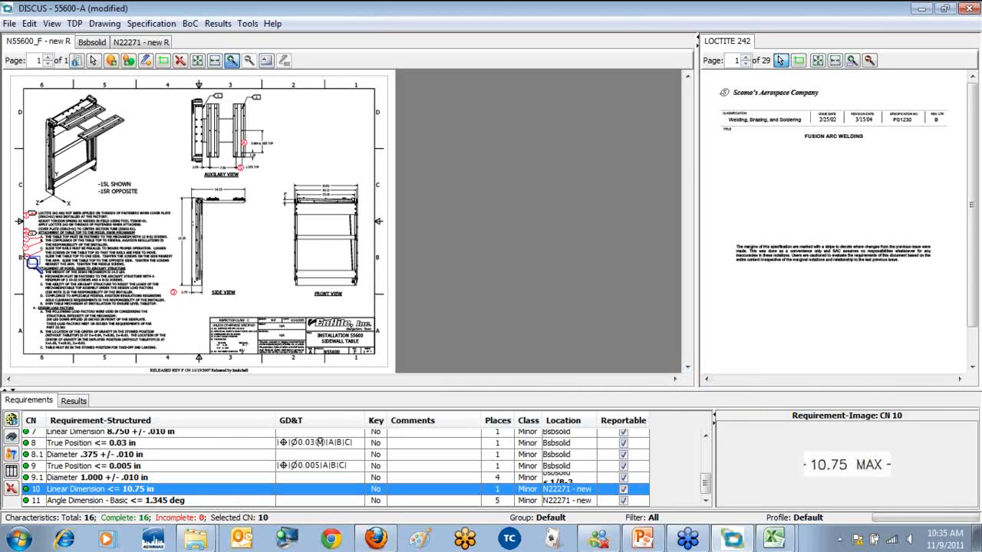
Step: Add a balloon for the note 3 heading "ATTACHMENT OF MODEL 55600 TO AIRCRAFT STRUCTURE", capturing that line as its requirement image
{"action": "left_click_drag", "start_coordinate": [21, 255], "coordinate": [261, 338]}
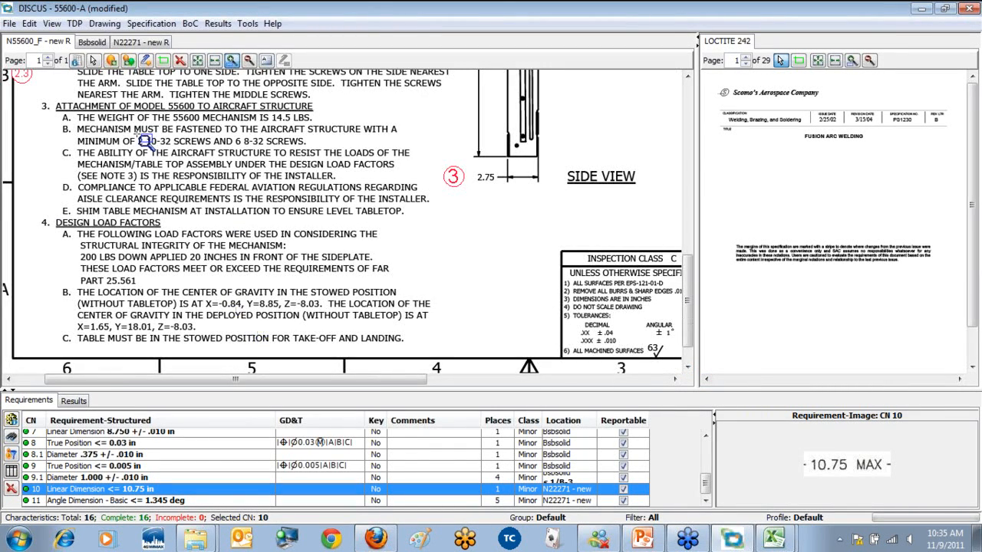
{"action": "left_click", "coordinate": [111, 61]}
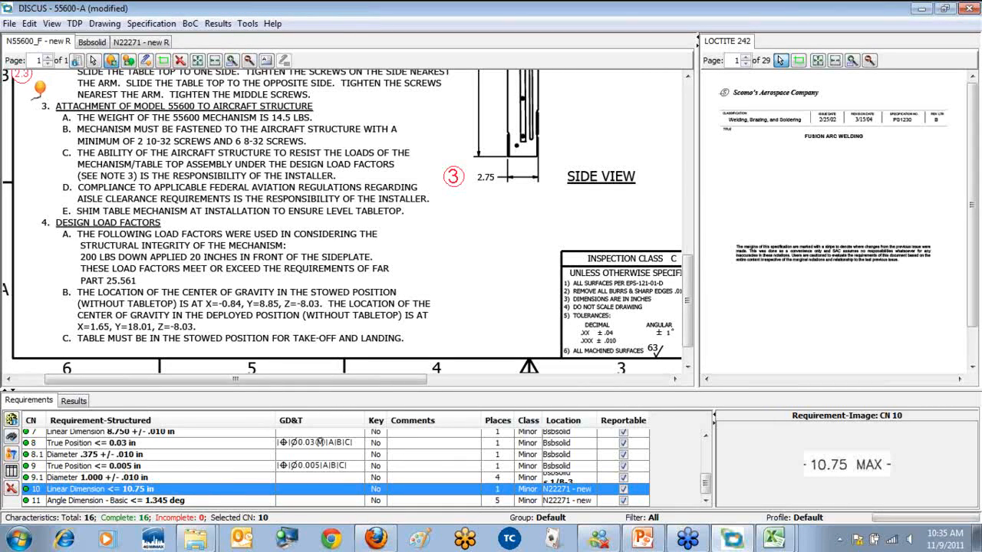
{"action": "left_click", "coordinate": [28, 98]}
{"action": "left_click_drag", "start_coordinate": [27, 99], "coordinate": [332, 100]}
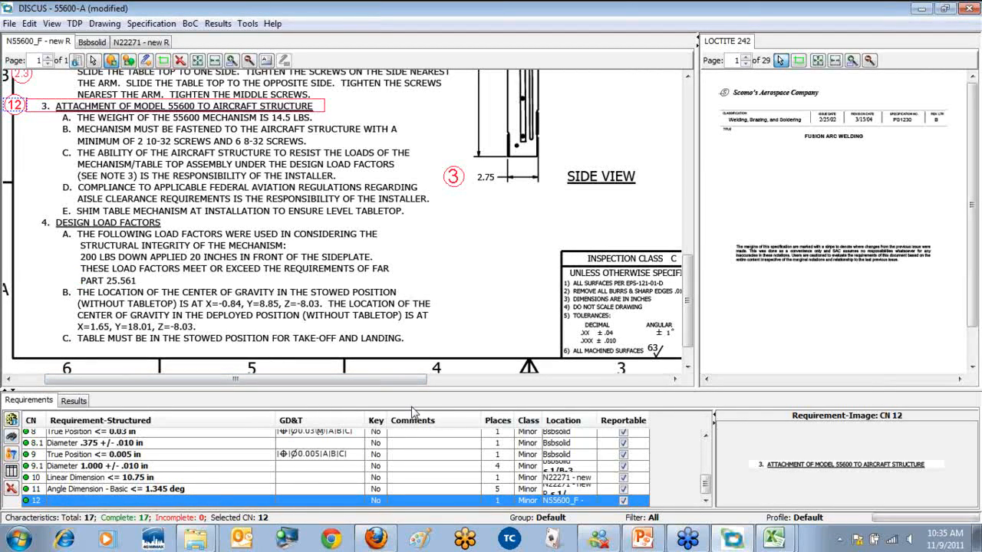
Step: In the new note balloon's characteristic properties, set the OCR DPI to 400 and renumber the characteristic as 3
{"action": "left_click_drag", "start_coordinate": [690, 313], "coordinate": [692, 309]}
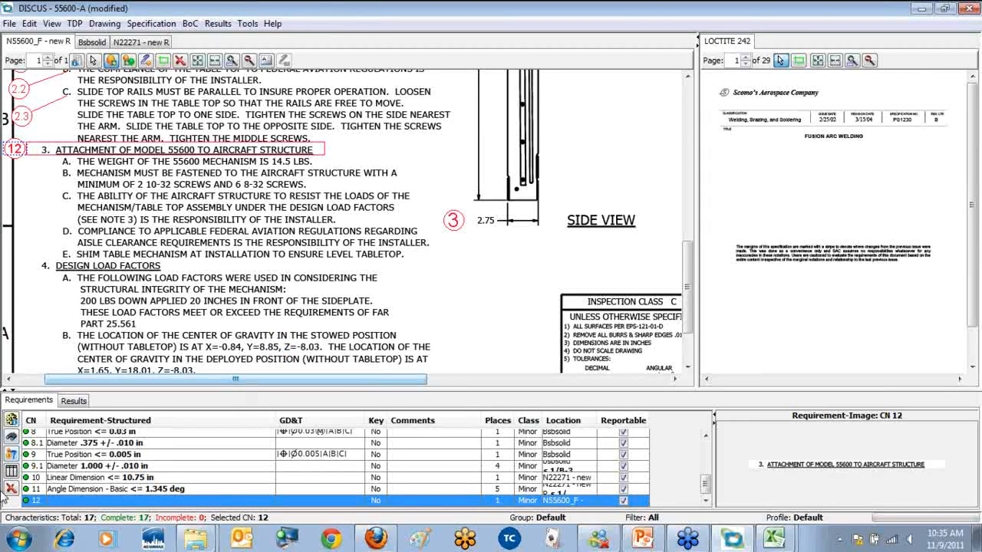
{"action": "left_click", "coordinate": [12, 418]}
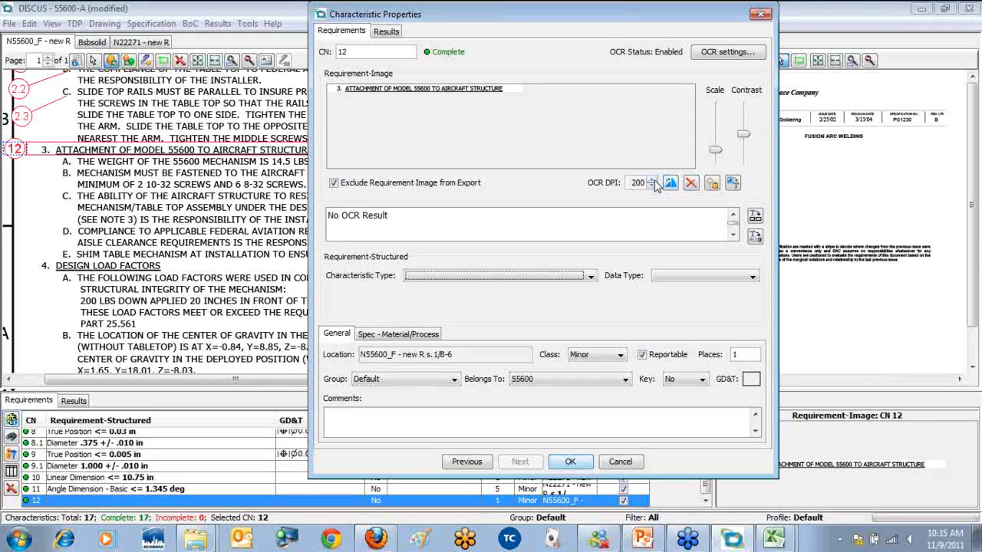
{"action": "left_click_drag", "start_coordinate": [618, 17], "coordinate": [585, 19]}
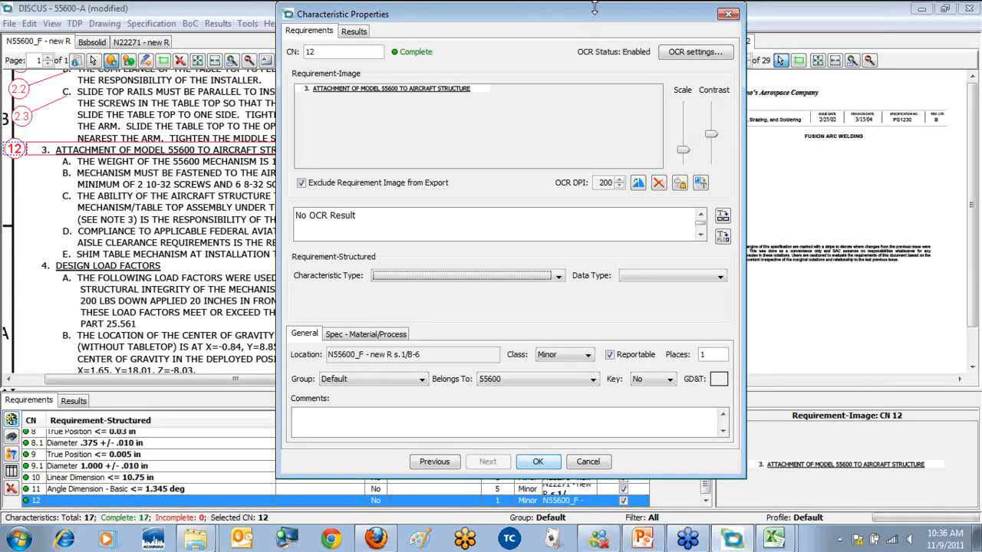
{"action": "left_click", "coordinate": [619, 181]}
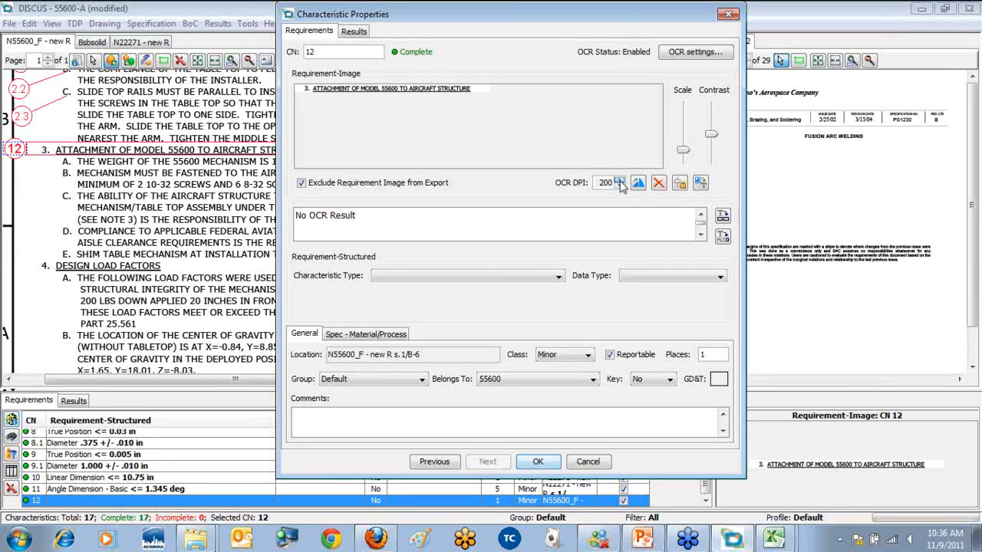
{"action": "left_click", "coordinate": [618, 181]}
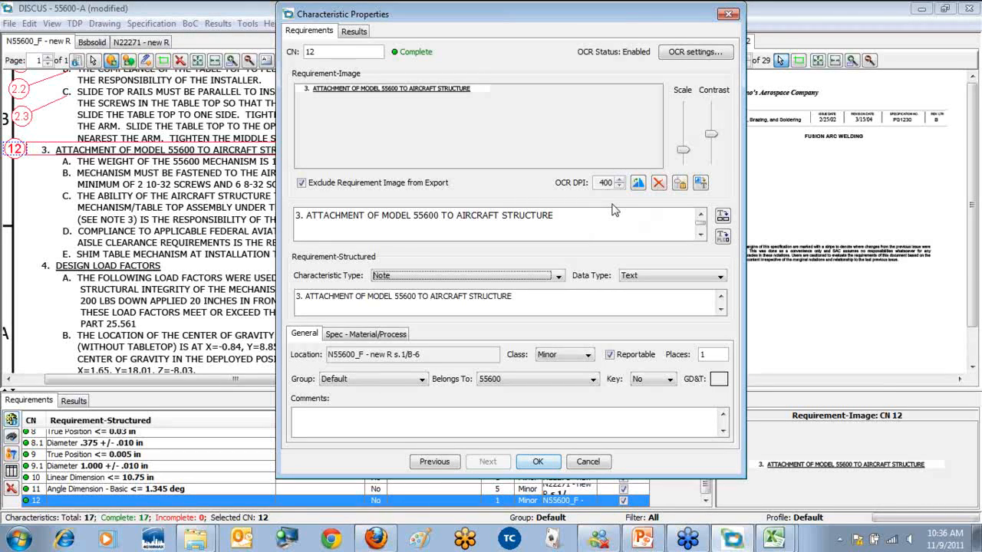
{"action": "double_click", "coordinate": [320, 51]}
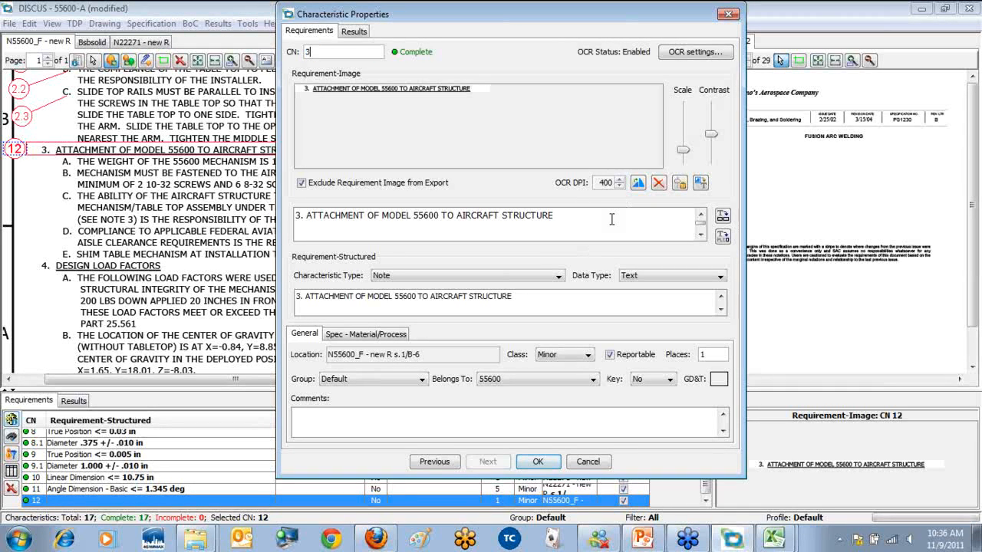
{"action": "left_click", "coordinate": [543, 463]}
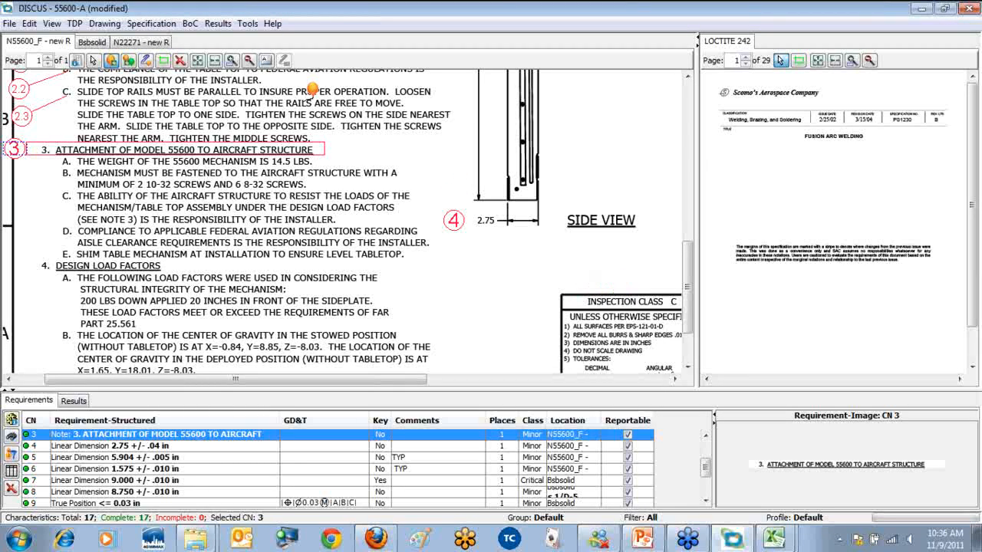
Step: Set the part type to Assembly in the TDP properties
{"action": "left_click", "coordinate": [74, 23]}
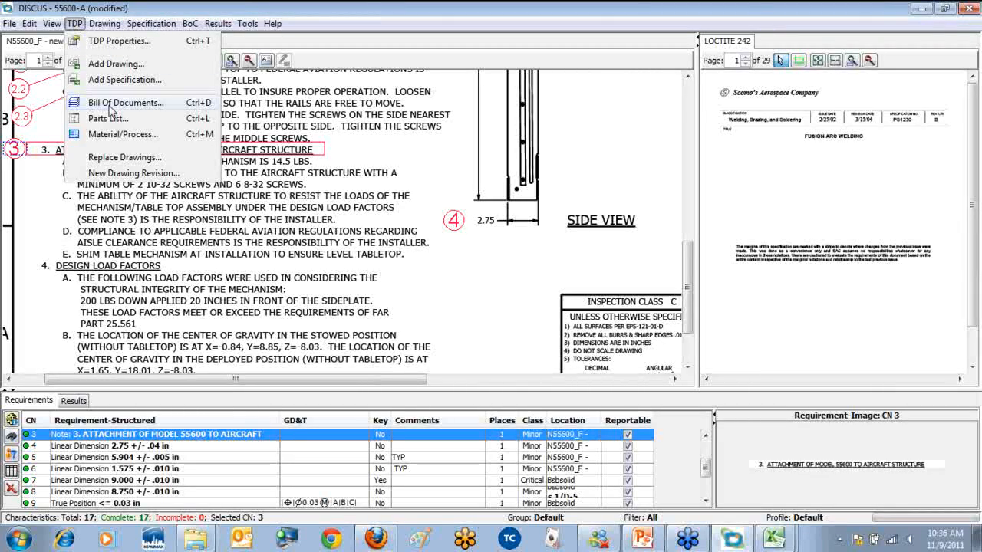
{"action": "left_click", "coordinate": [115, 42]}
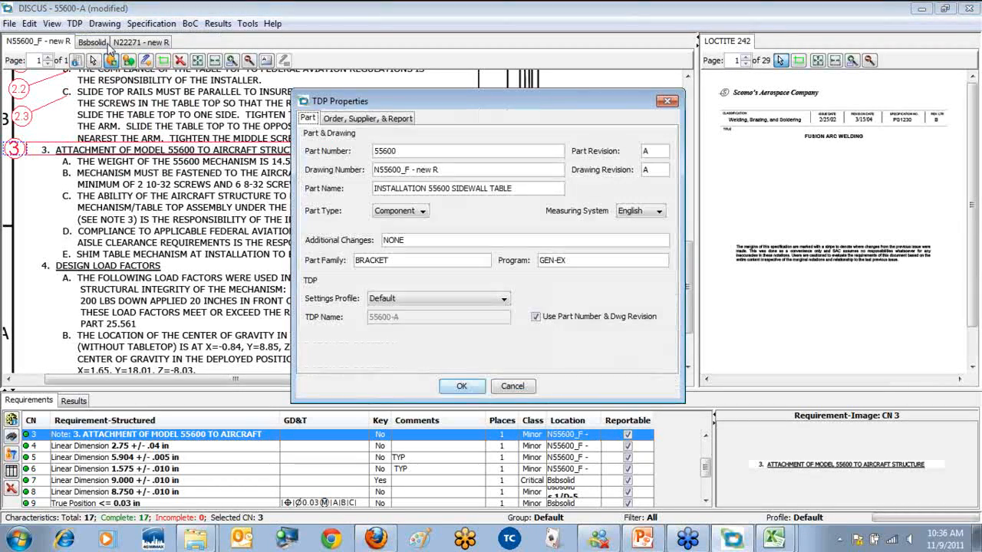
{"action": "left_click", "coordinate": [422, 212]}
{"action": "left_click", "coordinate": [403, 233]}
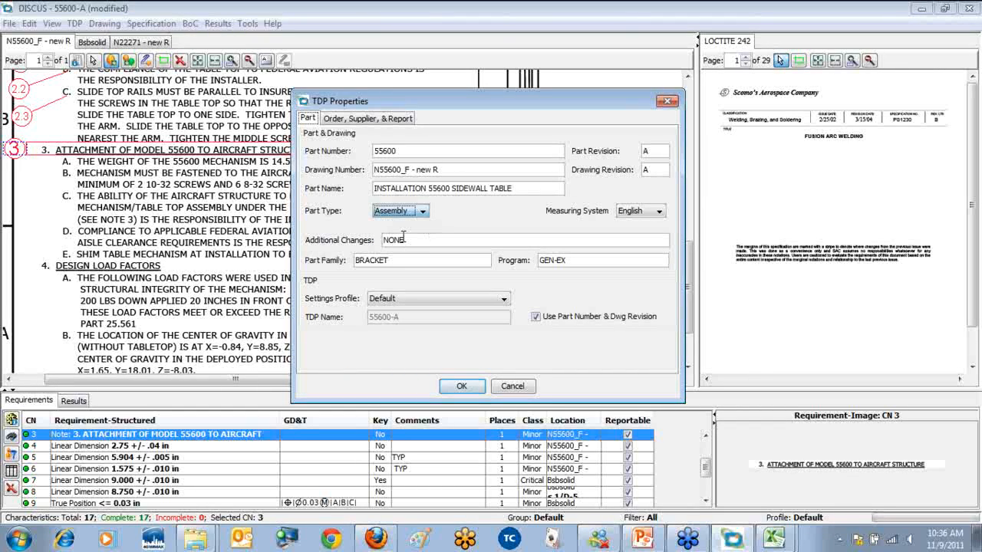
{"action": "left_click", "coordinate": [463, 386]}
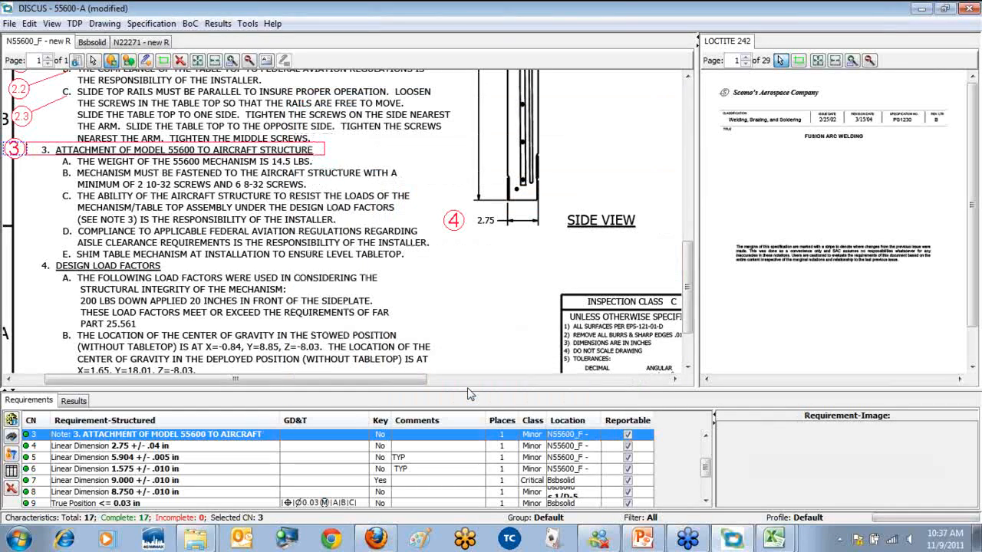
Step: Add part number 90879 with the part name BOLT to the parts list
{"action": "left_click", "coordinate": [76, 25]}
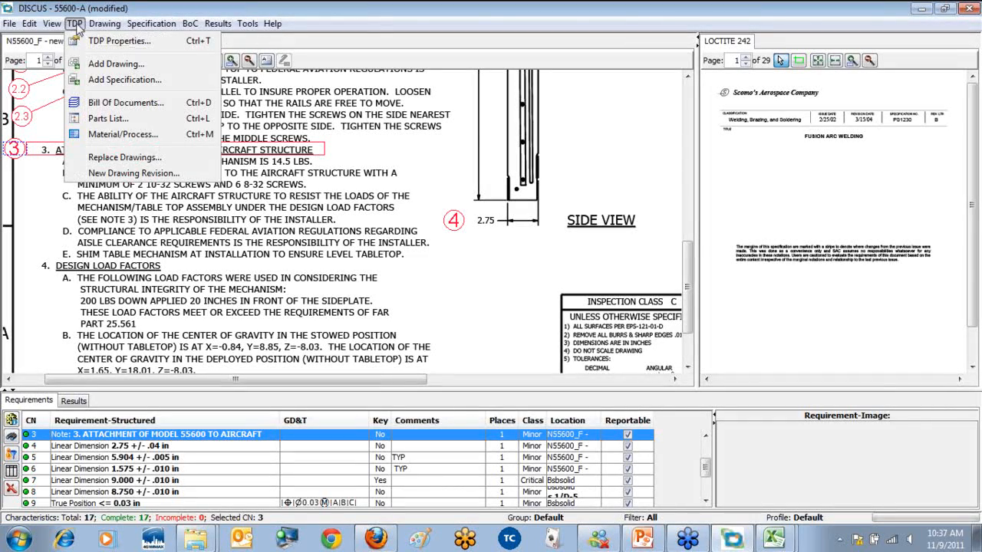
{"action": "left_click", "coordinate": [108, 119]}
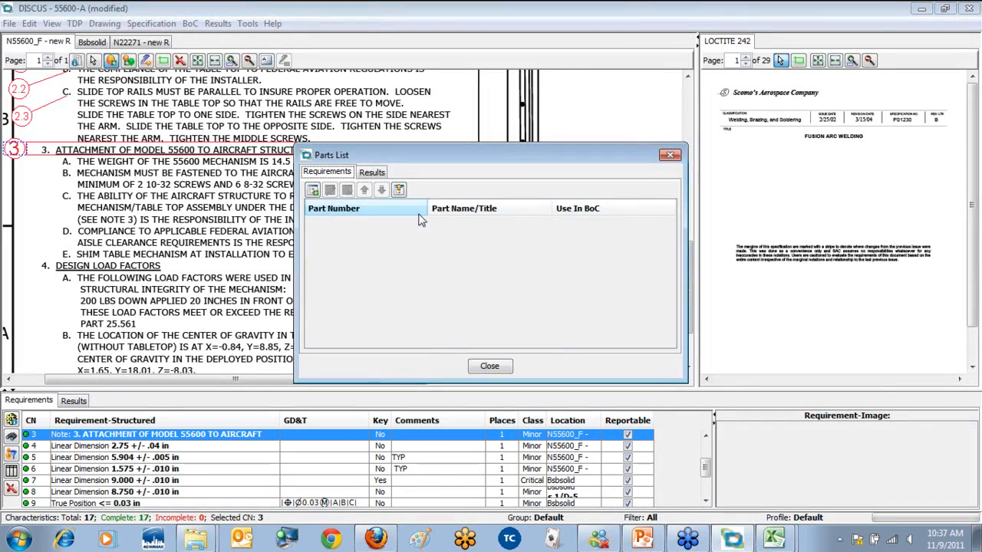
{"action": "left_click", "coordinate": [313, 191]}
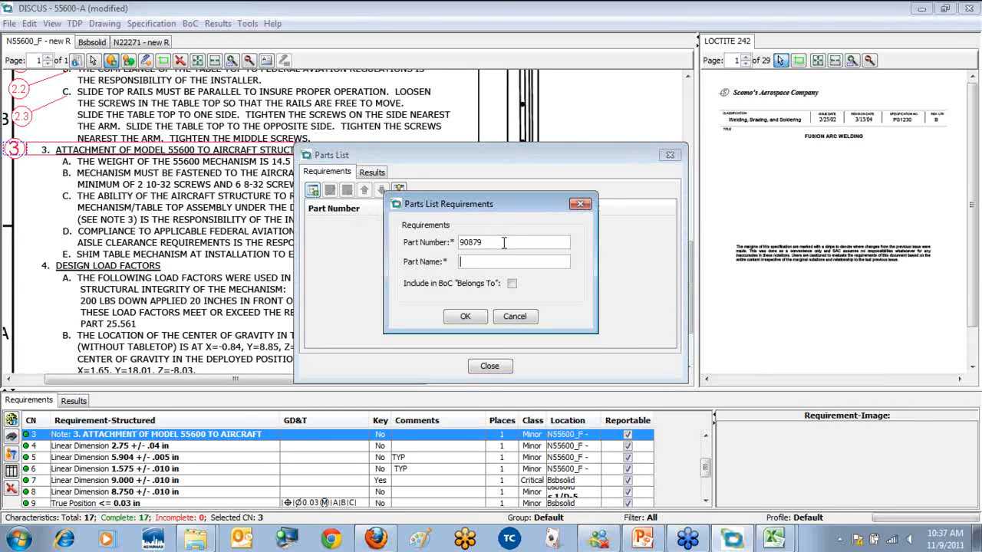
{"action": "type", "text": "BOLT"}
{"action": "left_click", "coordinate": [466, 318]}
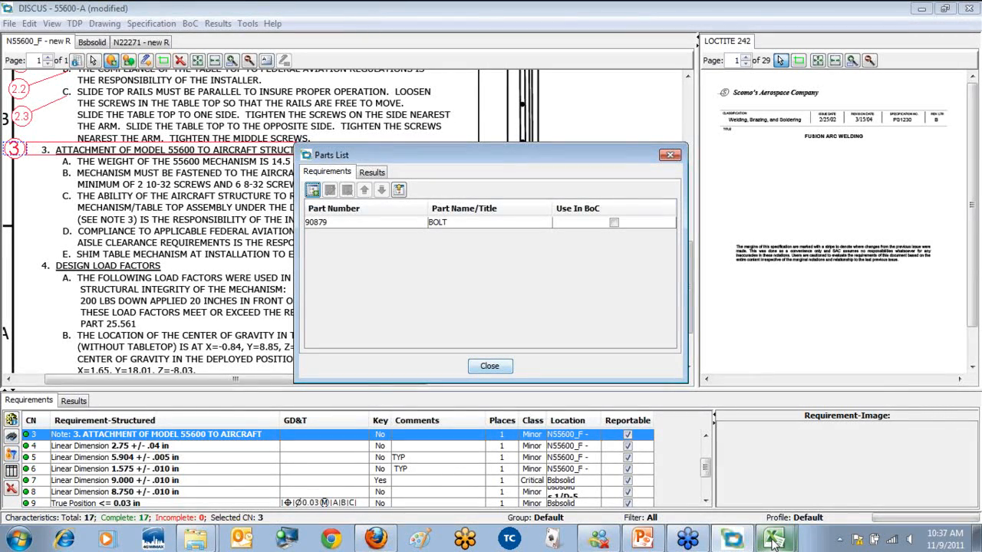
Step: Switch to sample PL.csv in Excel to examine its part data with column A widened, then return and close the parts list
{"action": "mouse_move", "coordinate": [773, 542]}
{"action": "left_click", "coordinate": [763, 483]}
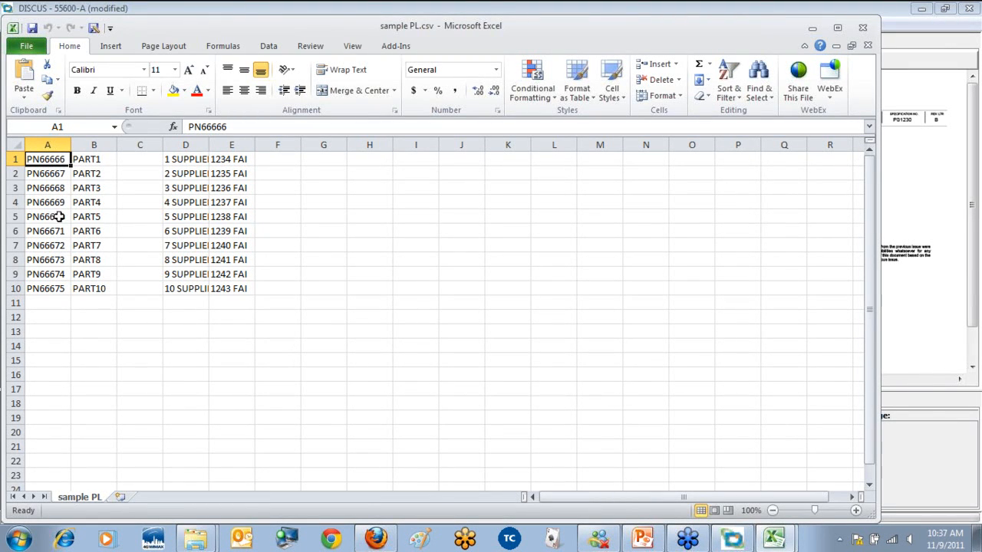
{"action": "left_click_drag", "start_coordinate": [71, 145], "coordinate": [92, 145]}
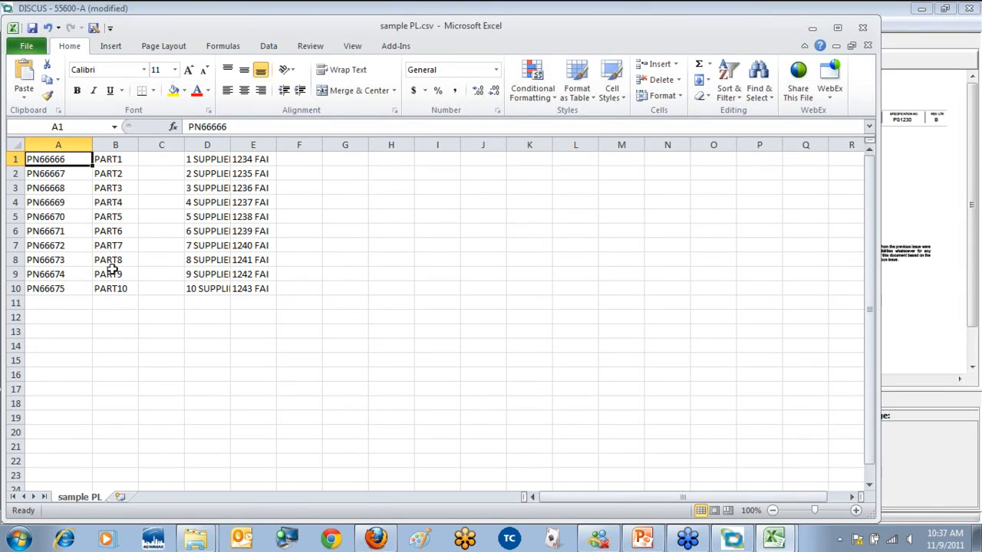
{"action": "left_click", "coordinate": [812, 28]}
{"action": "left_click", "coordinate": [490, 365]}
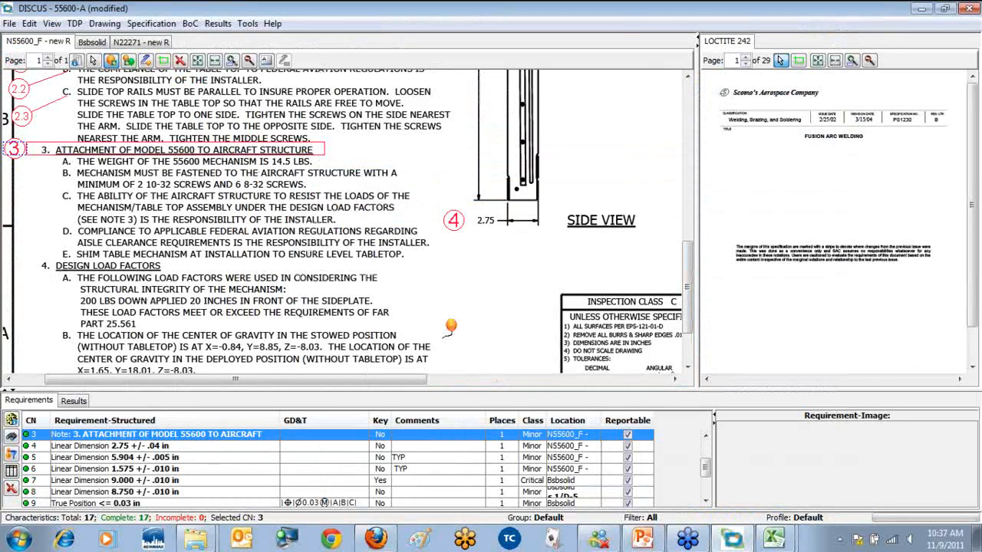
Step: Add part number 9898797 with the part name SHROUD to the parts list and close the list
{"action": "left_click", "coordinate": [74, 23]}
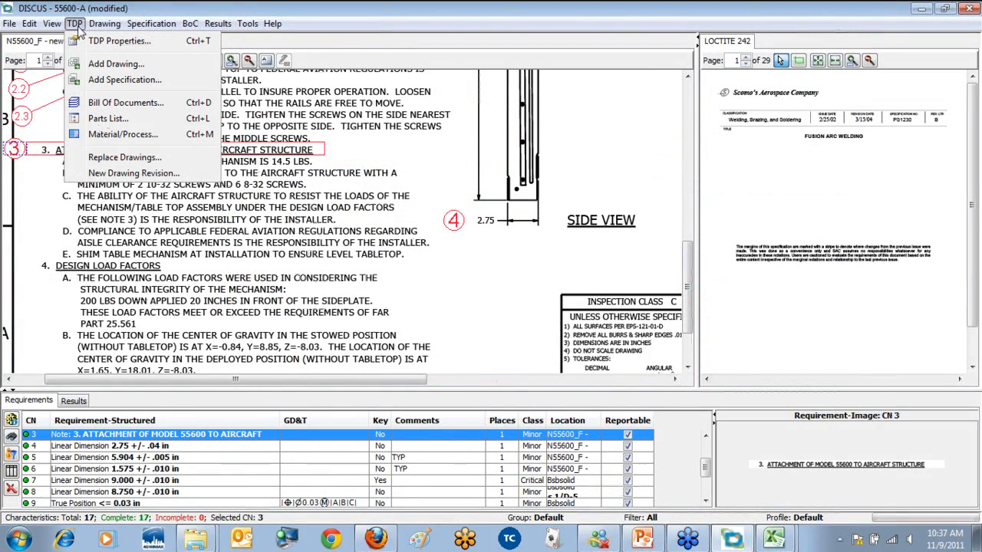
{"action": "left_click", "coordinate": [107, 121]}
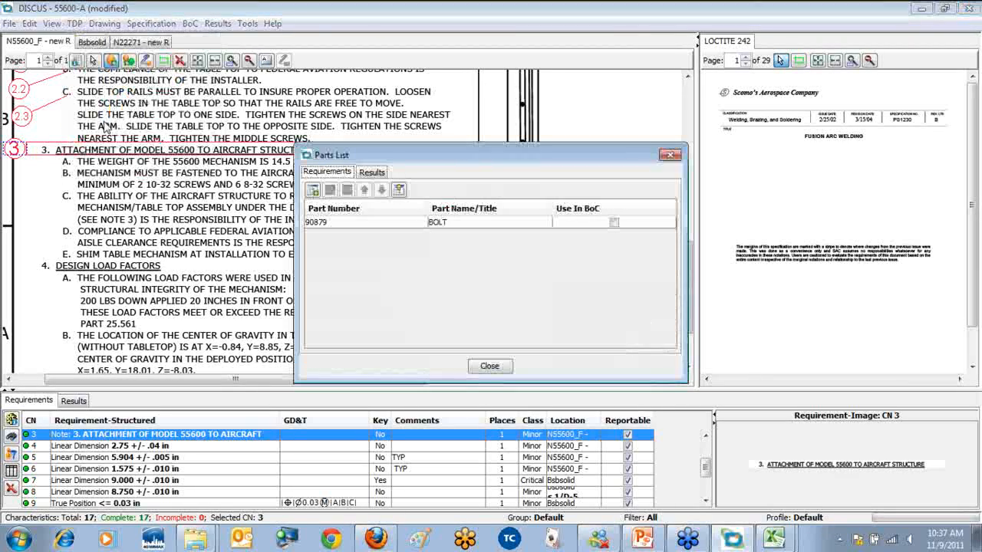
{"action": "left_click", "coordinate": [313, 191]}
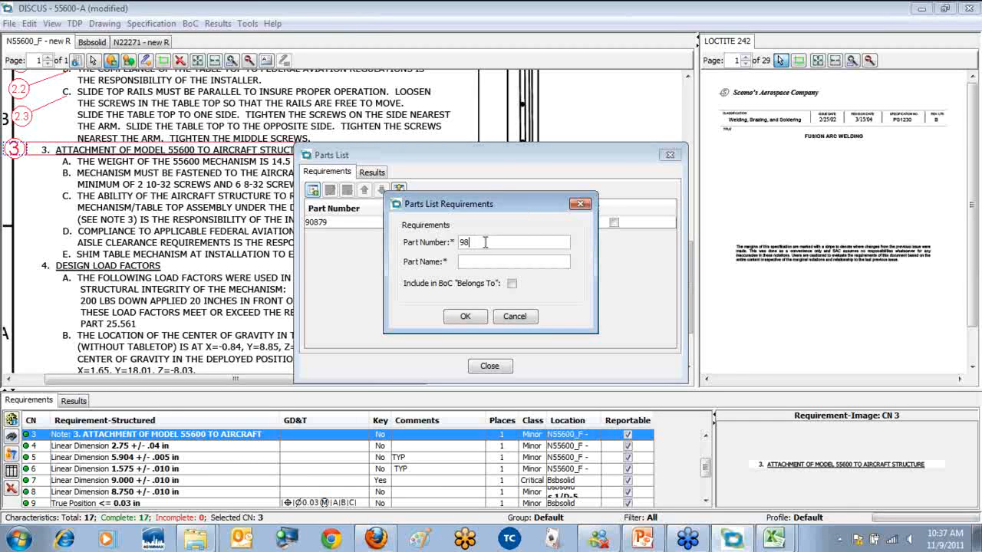
{"action": "type", "text": "98797"}
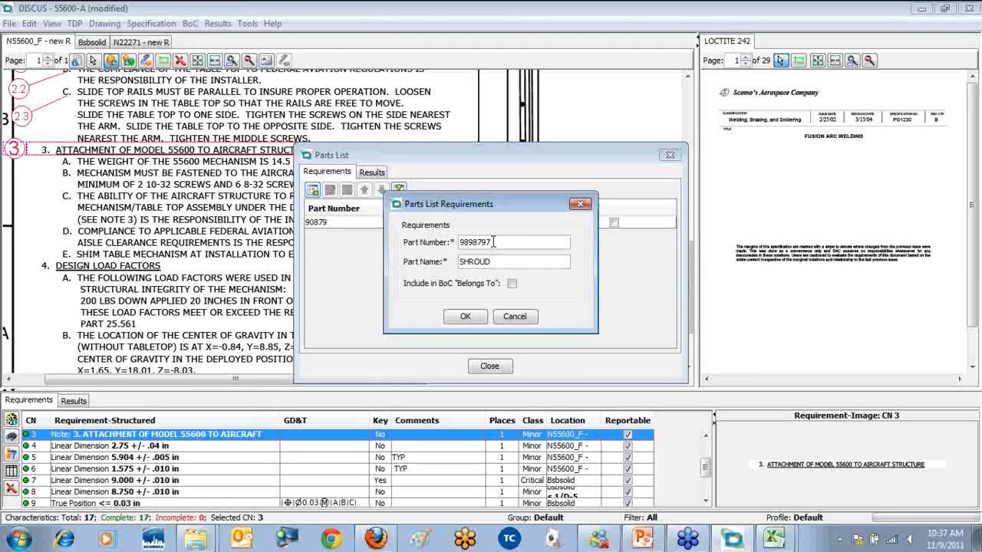
{"action": "left_click", "coordinate": [465, 317]}
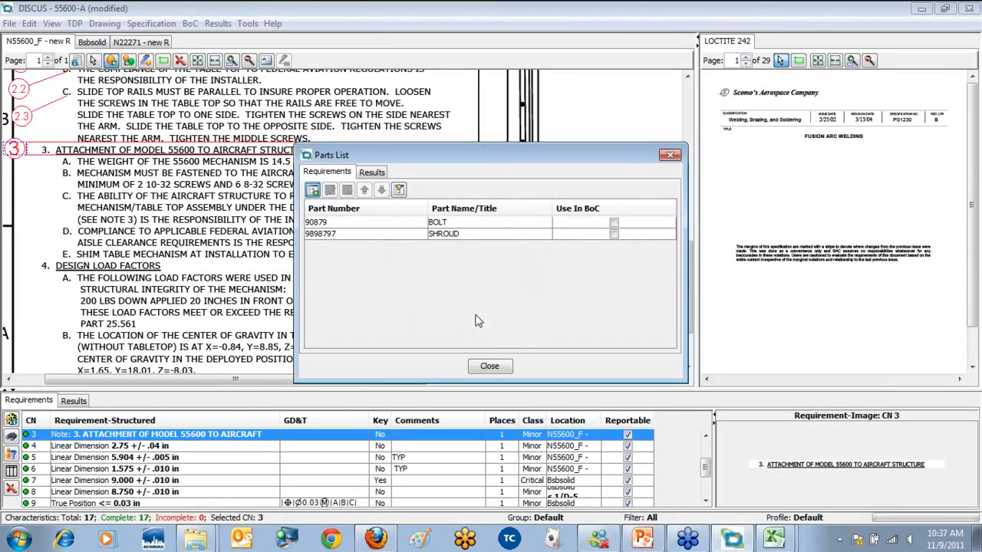
{"action": "left_click", "coordinate": [490, 366]}
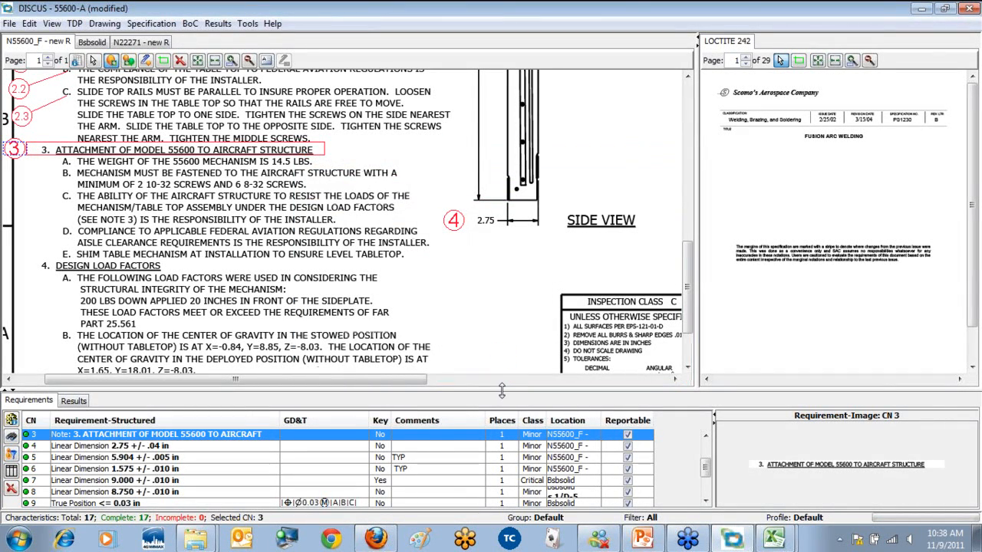
Step: Switch to sample PL.csv in Excel and examine the part numbers in A1:A10 and part names in B1:B10
{"action": "mouse_move", "coordinate": [774, 539]}
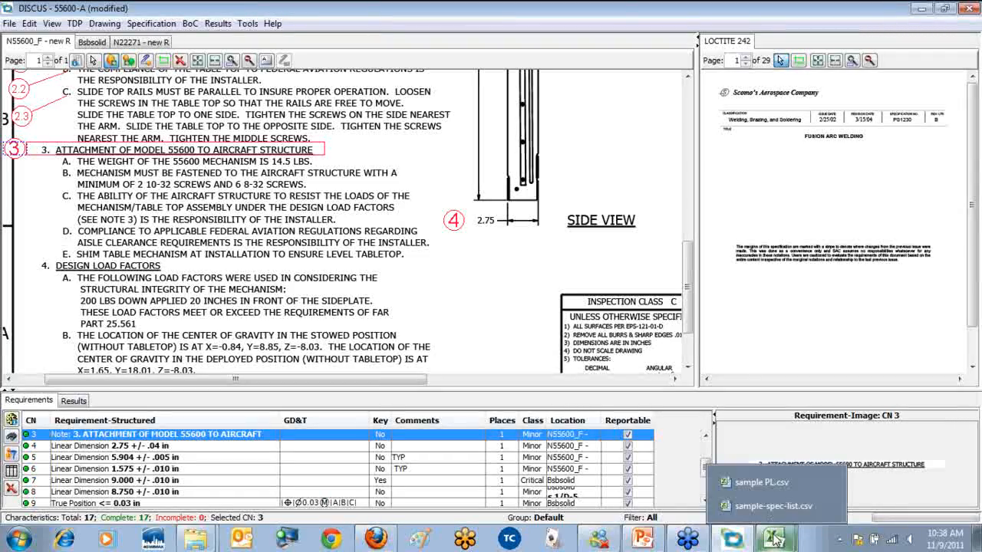
{"action": "left_click", "coordinate": [763, 482]}
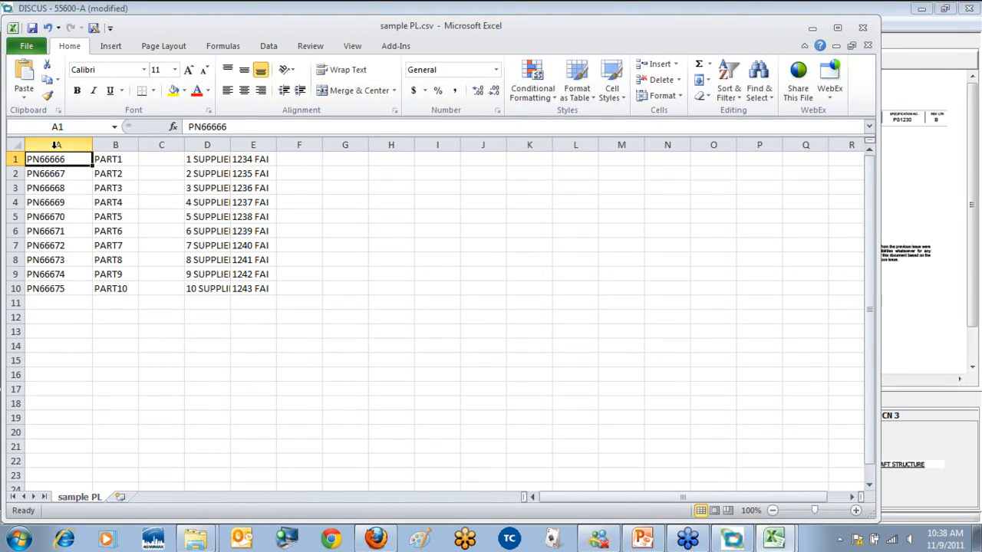
{"action": "left_click_drag", "start_coordinate": [51, 159], "coordinate": [57, 288]}
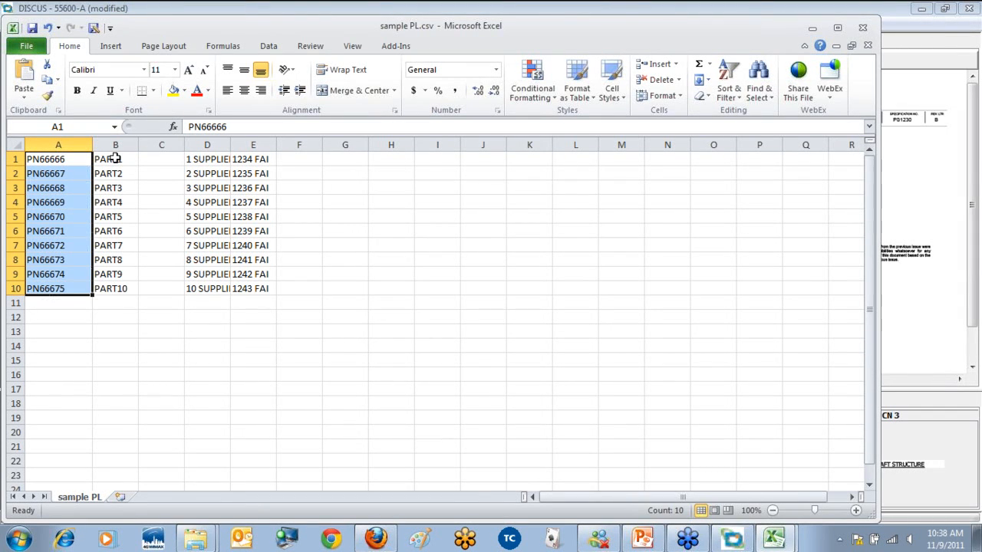
{"action": "left_click_drag", "start_coordinate": [114, 159], "coordinate": [116, 288]}
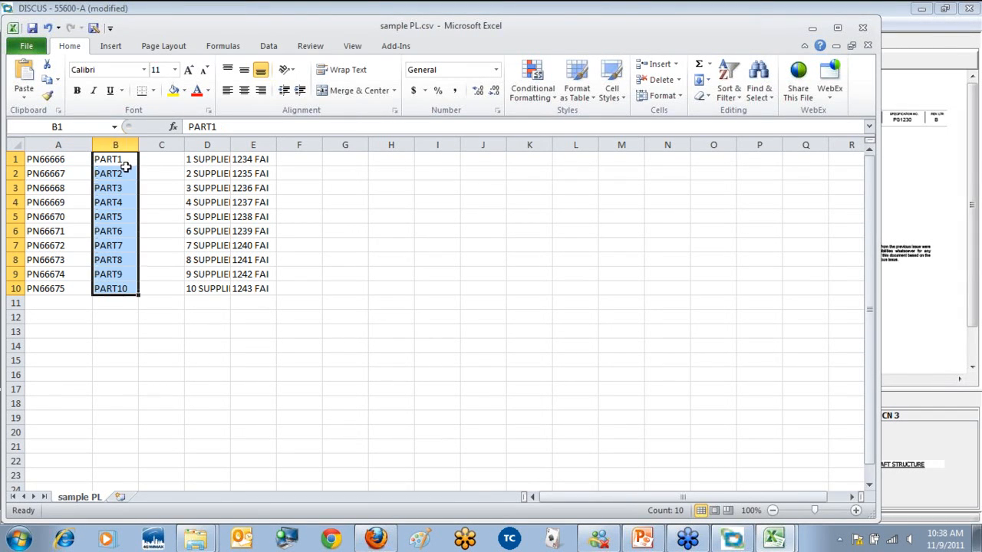
{"action": "left_click", "coordinate": [125, 160]}
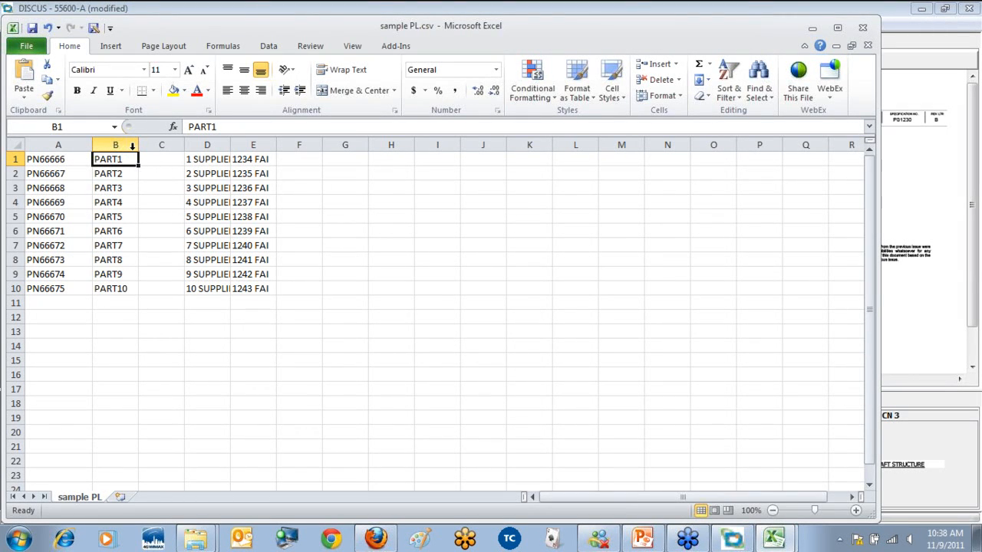
{"action": "type", "text": "BIK"}
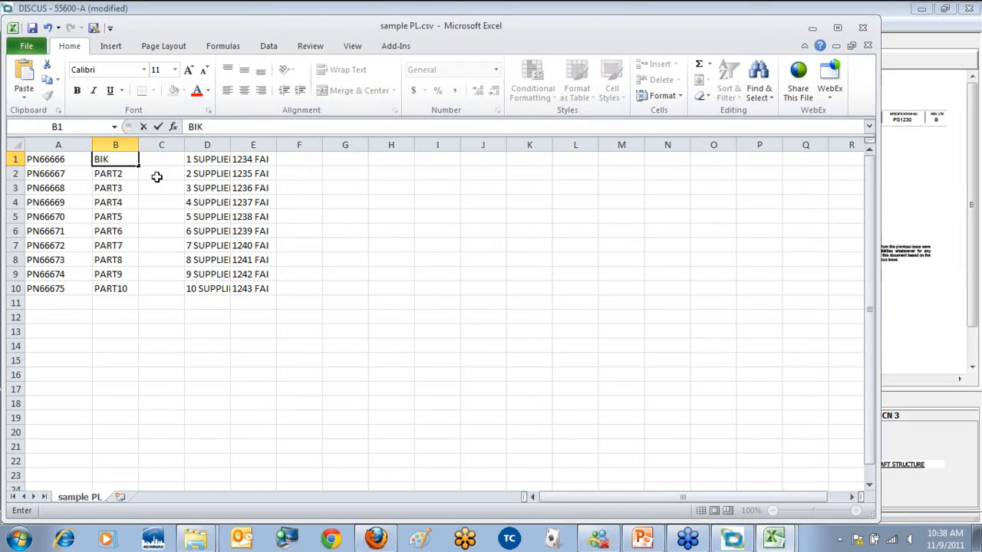
{"action": "key", "text": "Tab"}
{"action": "left_click", "coordinate": [121, 159]}
{"action": "type", "text": "B"}
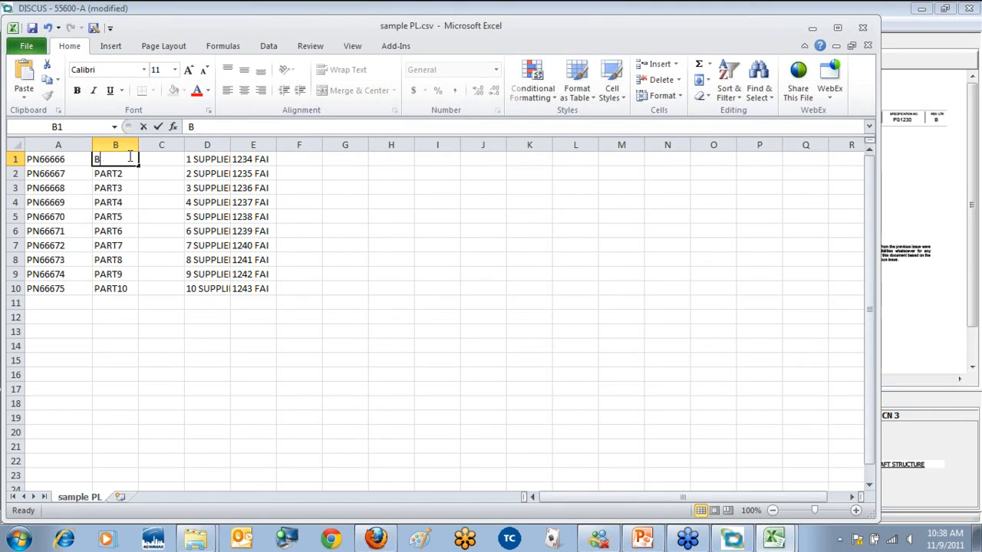
{"action": "type", "text": "I"}
{"action": "key", "text": "shift+Tab"}
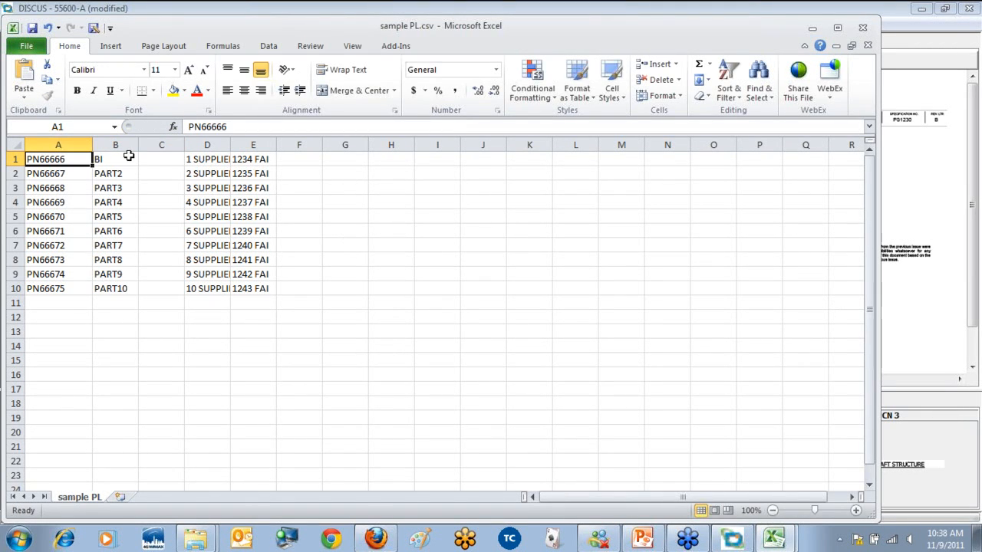
{"action": "type", "text": "OLT"}
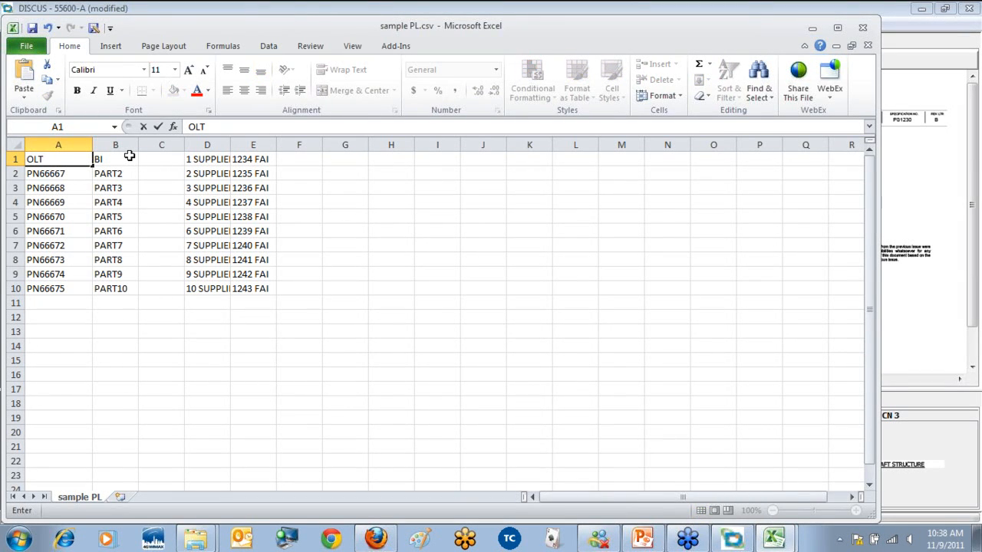
{"action": "left_click", "coordinate": [48, 28]}
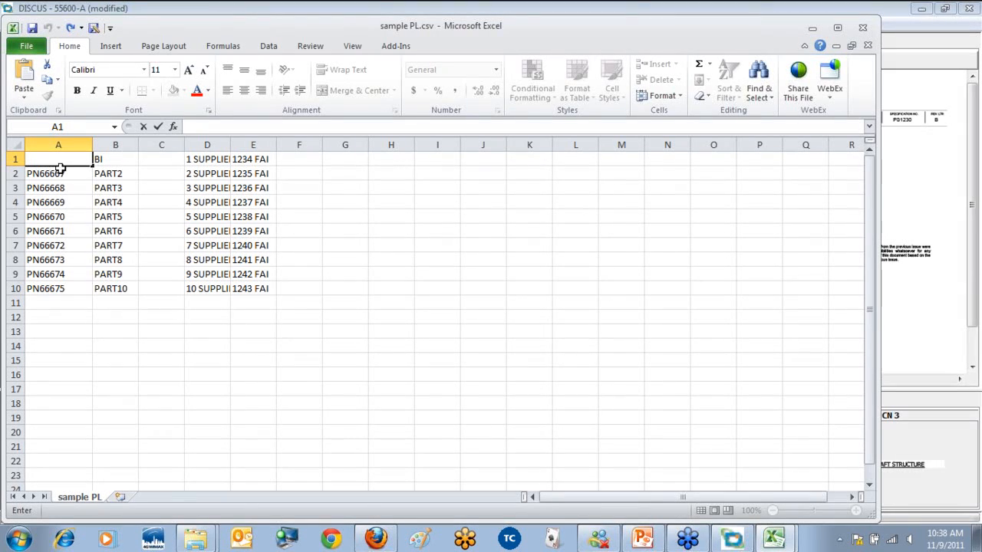
Step: Enter the part number PN8888 in cell A1 and the part name BOLT in cell B1
{"action": "type", "text": "PN8888"}
{"action": "left_click", "coordinate": [123, 160]}
{"action": "type", "text": "BOLT"}
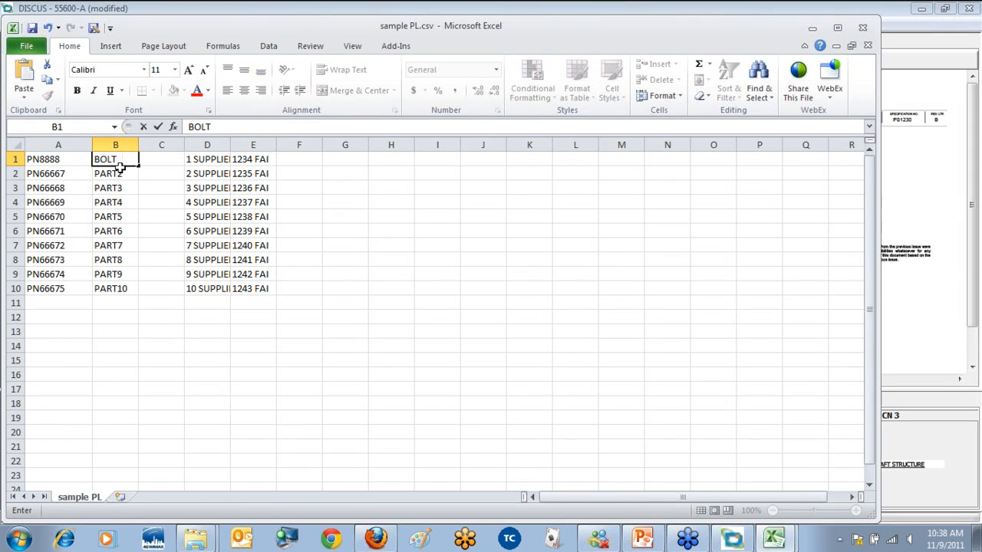
{"action": "left_click", "coordinate": [121, 172]}
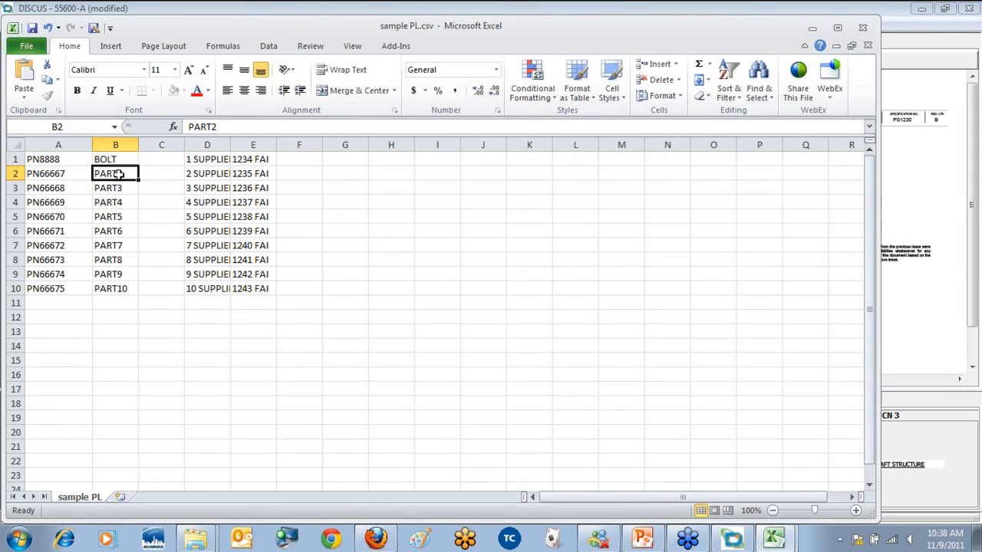
Step: Widen column D to show the supplier entries in full, and examine the blank column C beside it
{"action": "left_click_drag", "start_coordinate": [229, 147], "coordinate": [297, 145]}
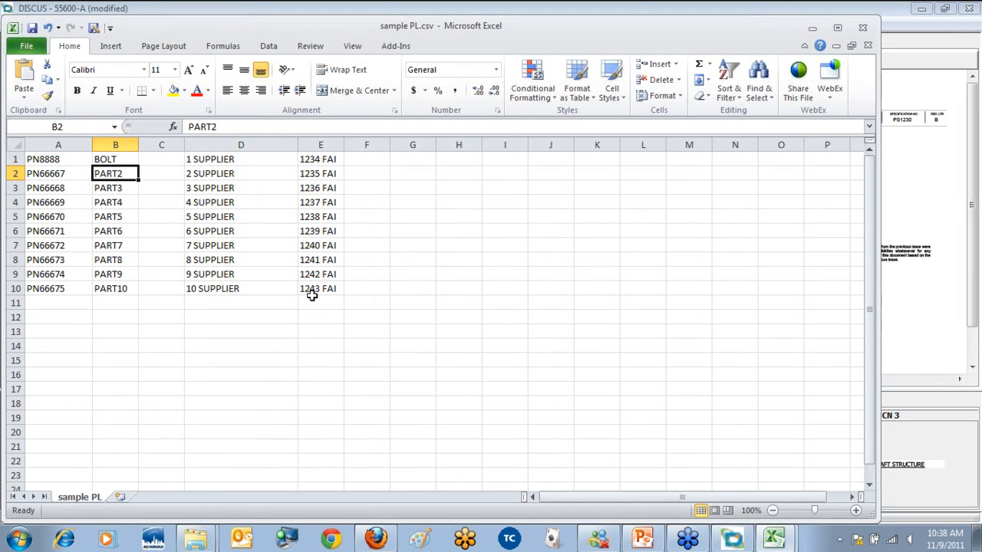
{"action": "left_click", "coordinate": [161, 145]}
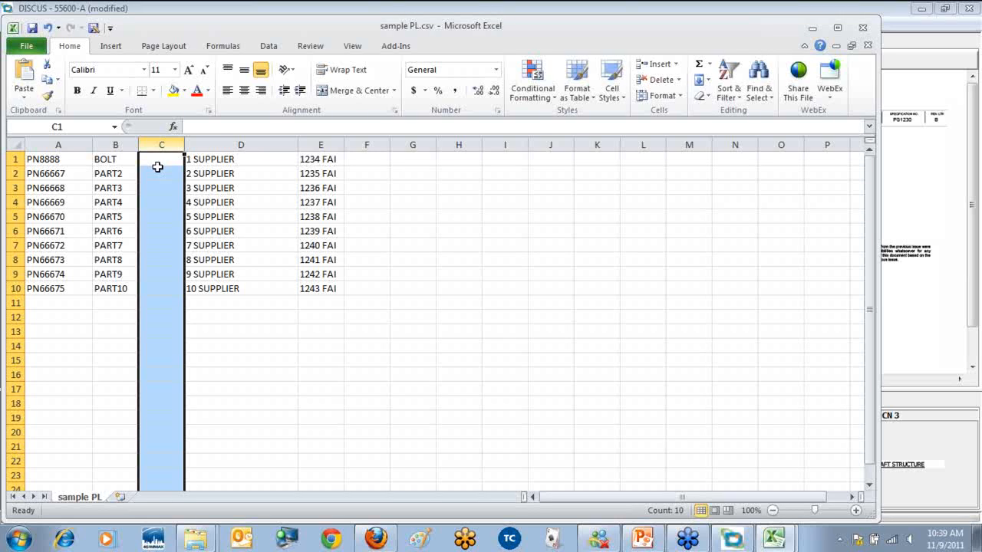
{"action": "left_click", "coordinate": [160, 291]}
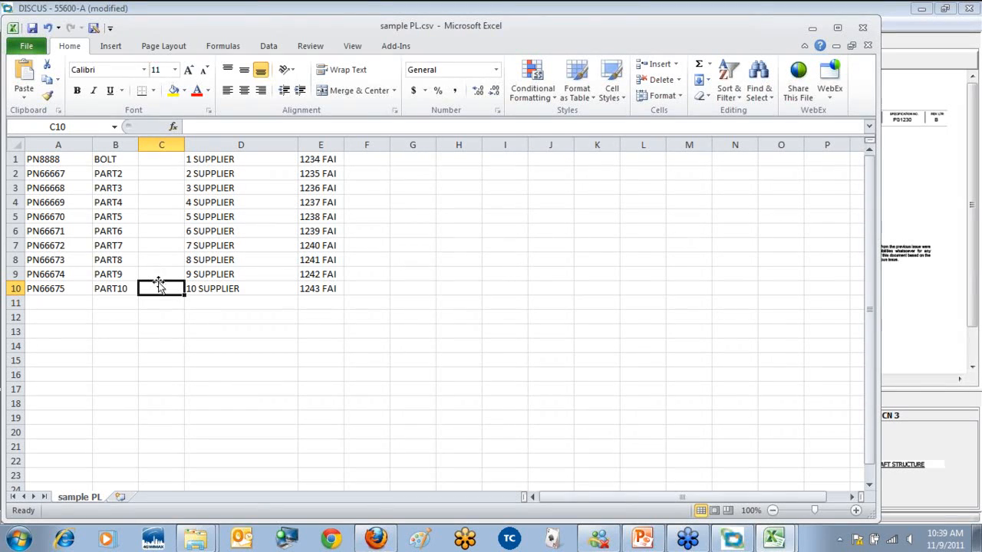
Step: Save the workbook to the Desktop as sample PL.csv in comma-delimited CSV format, replacing the existing file and keeping that format
{"action": "left_click", "coordinate": [93, 28]}
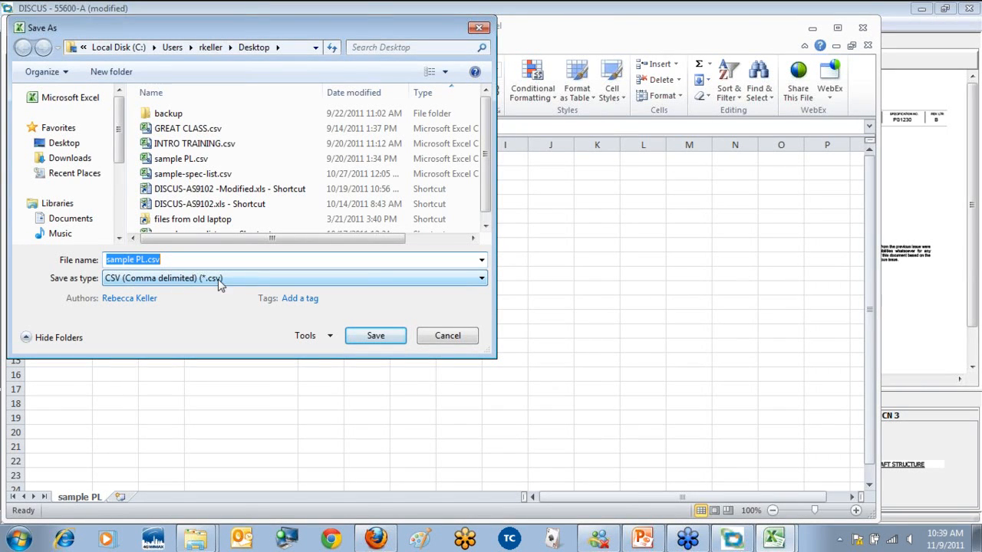
{"action": "left_click", "coordinate": [71, 144]}
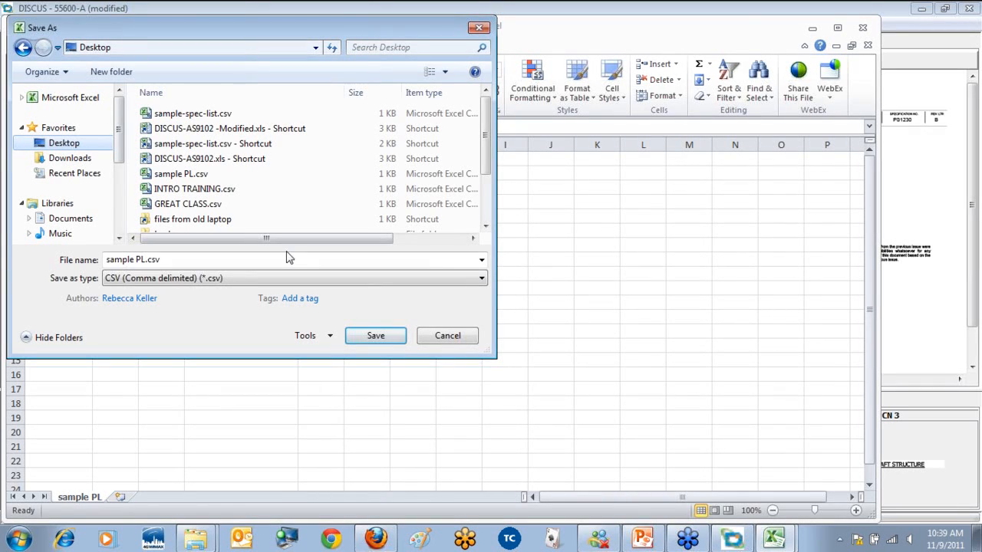
{"action": "left_click", "coordinate": [375, 338]}
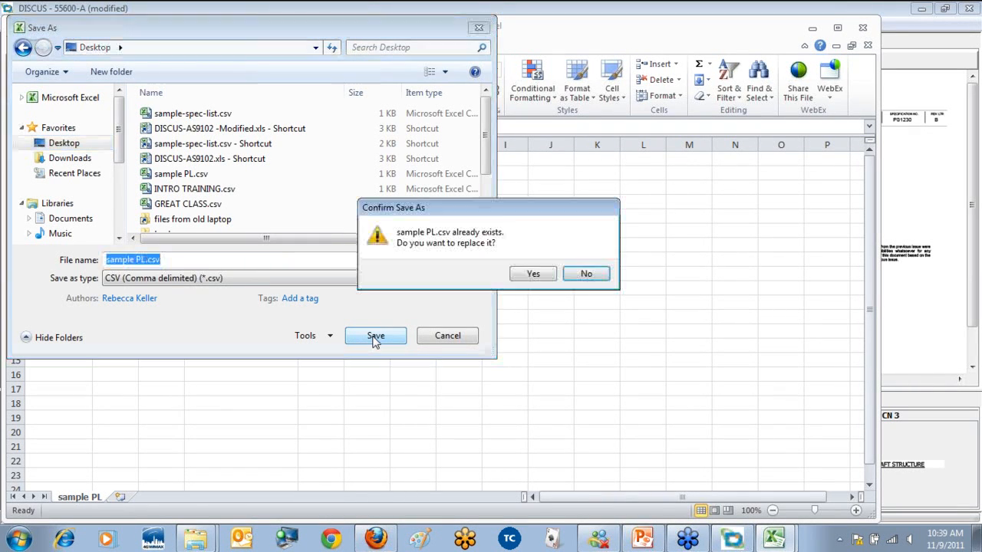
{"action": "left_click", "coordinate": [532, 278]}
{"action": "left_click_drag", "start_coordinate": [528, 239], "coordinate": [433, 189]}
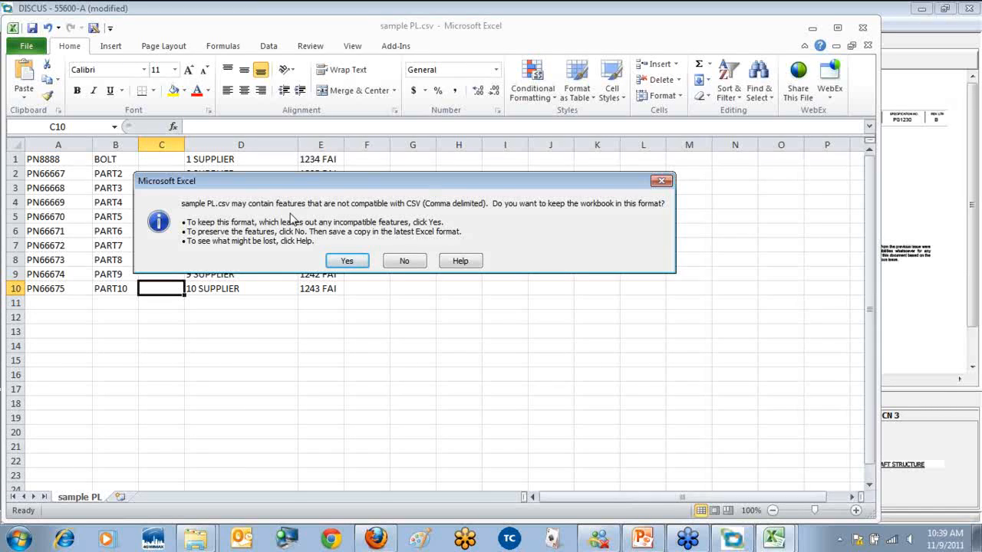
{"action": "left_click", "coordinate": [348, 260]}
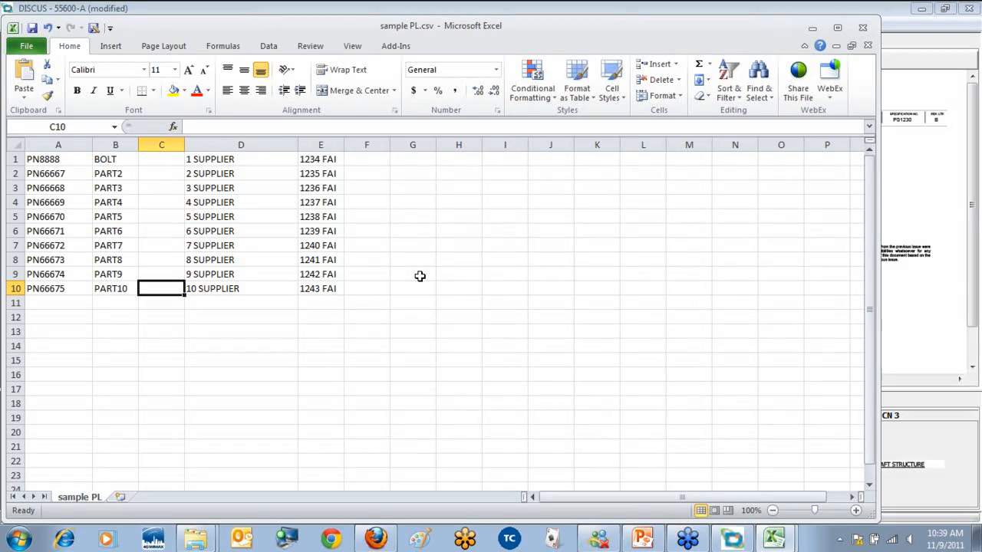
Step: Switch to DISCUS, import sample PL.csv from the Desktop into the parts list, and view the results for part PN8888
{"action": "left_click", "coordinate": [734, 542]}
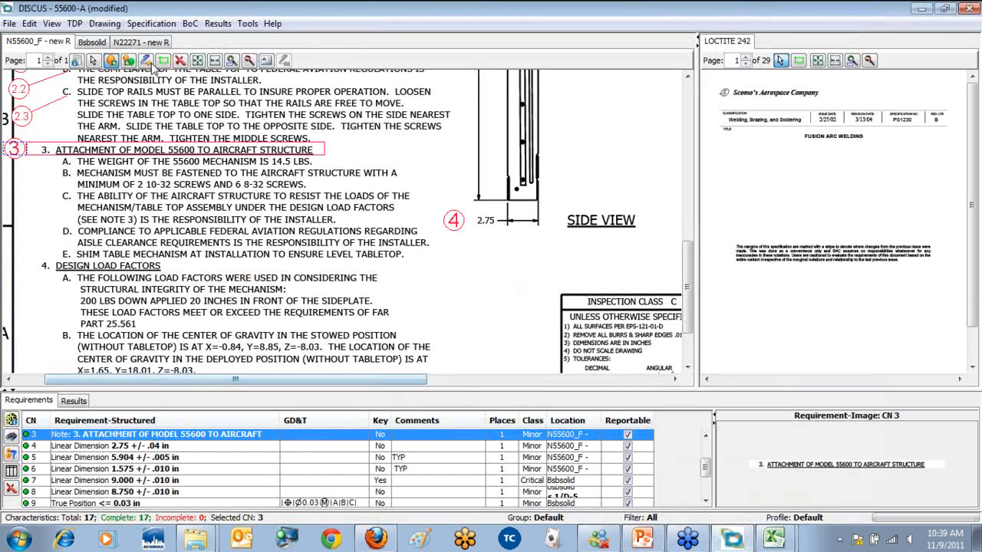
{"action": "left_click", "coordinate": [74, 24]}
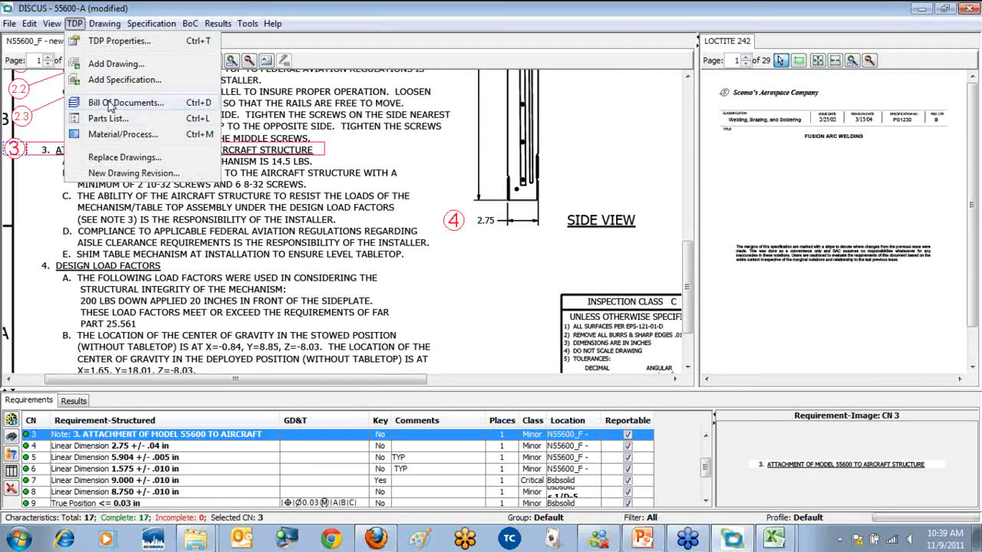
{"action": "left_click", "coordinate": [108, 119]}
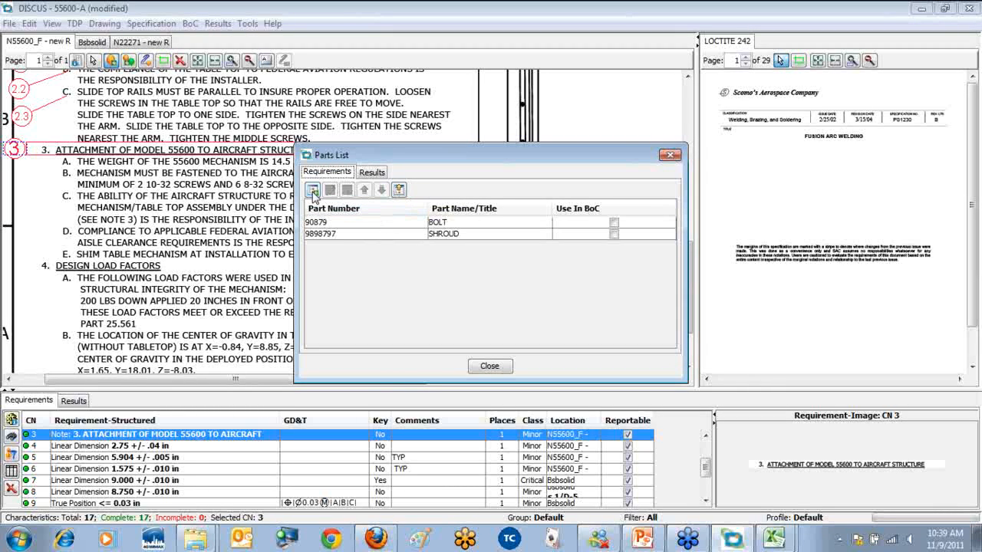
{"action": "left_click", "coordinate": [399, 190]}
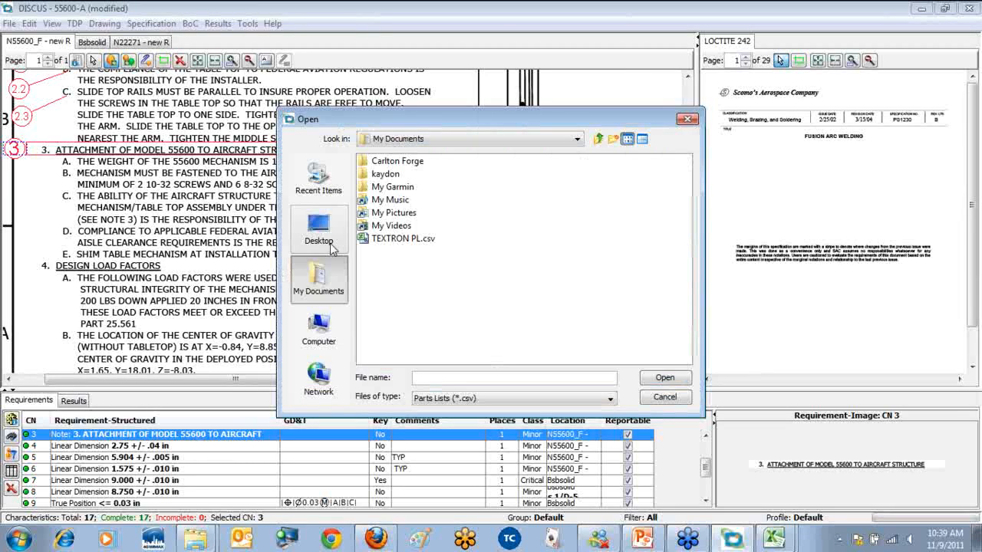
{"action": "left_click", "coordinate": [325, 232]}
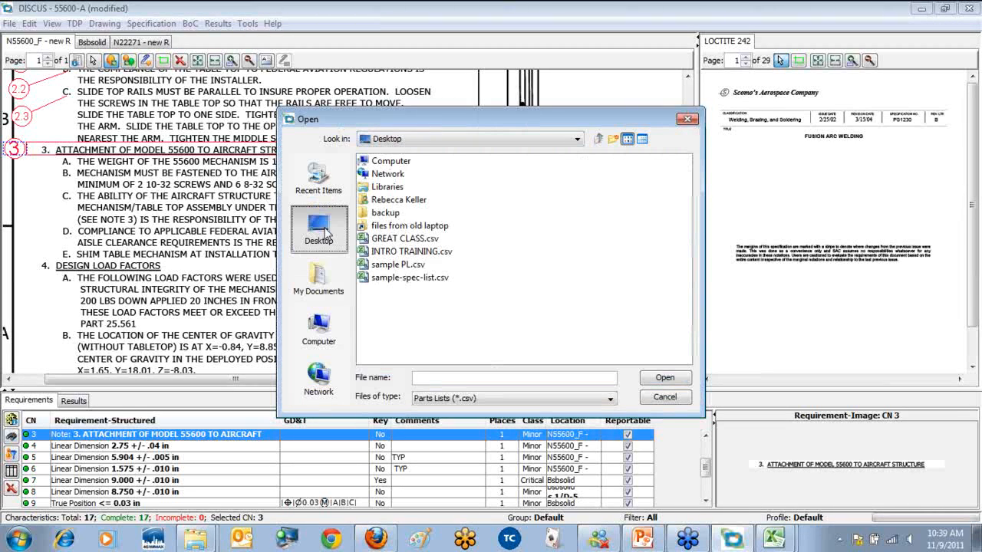
{"action": "left_click", "coordinate": [376, 267]}
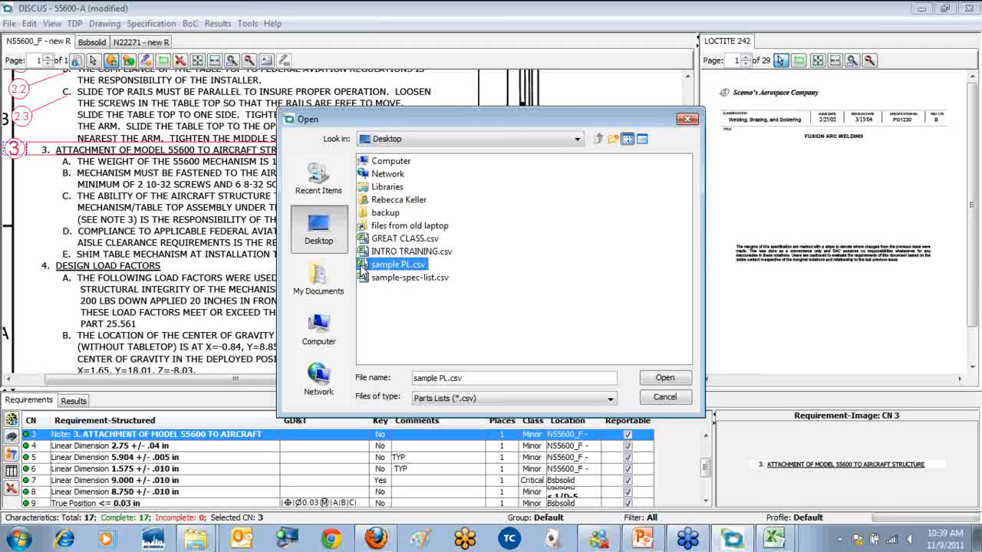
{"action": "double_click", "coordinate": [375, 266]}
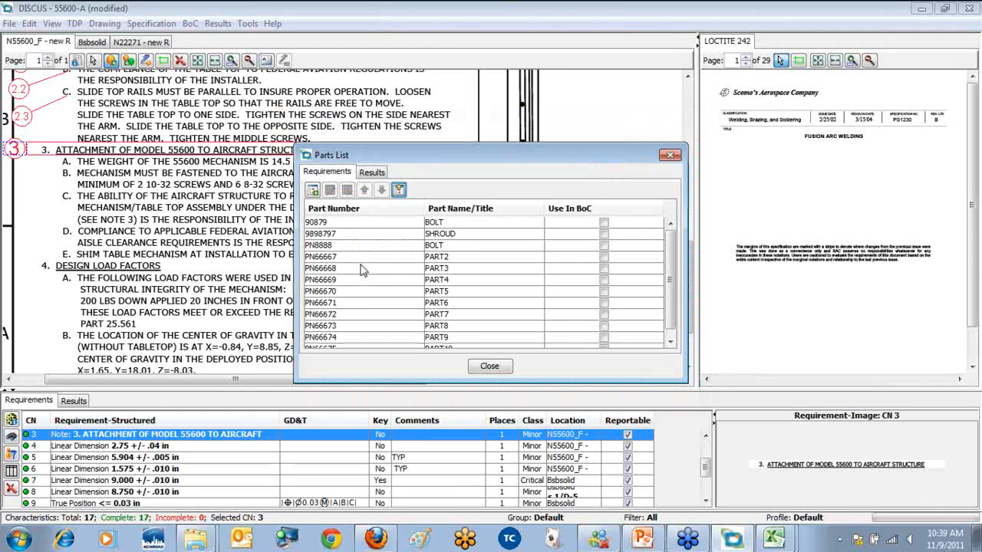
{"action": "left_click", "coordinate": [353, 248]}
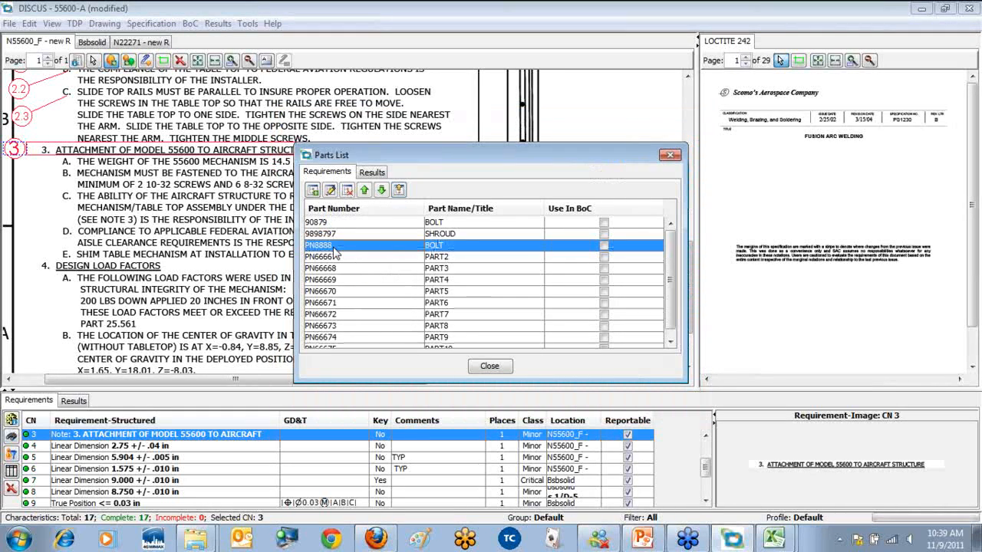
{"action": "left_click", "coordinate": [373, 172]}
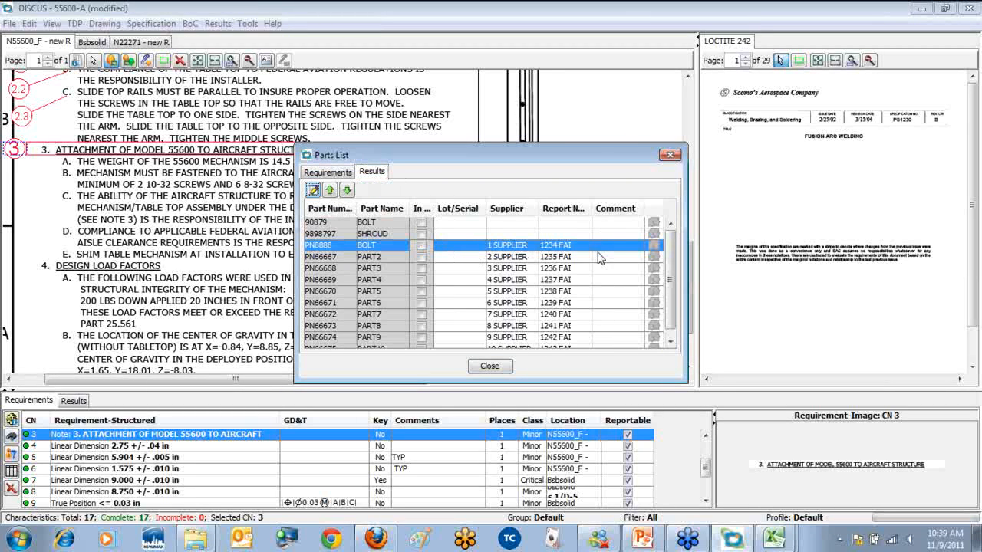
Step: Return the parts list to its requirements view, close it, and open the Material/Process list
{"action": "left_click", "coordinate": [335, 174]}
{"action": "left_click", "coordinate": [490, 366]}
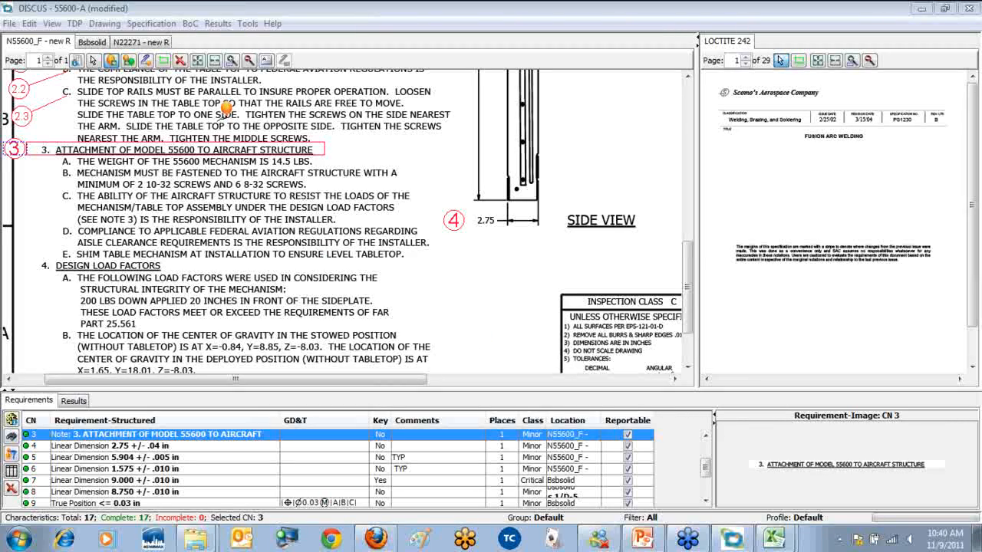
{"action": "left_click", "coordinate": [75, 23]}
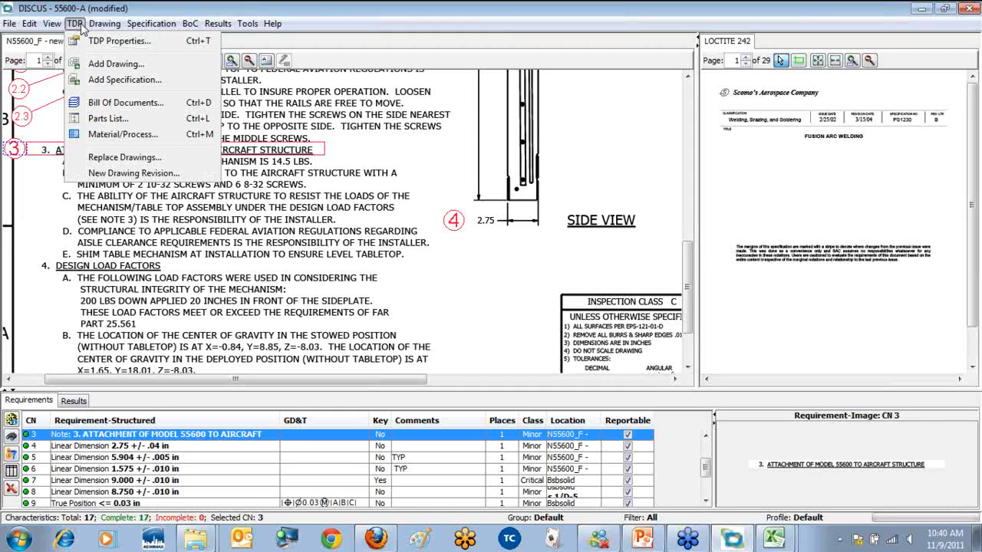
{"action": "mouse_move", "coordinate": [104, 23]}
{"action": "left_click", "coordinate": [108, 135]}
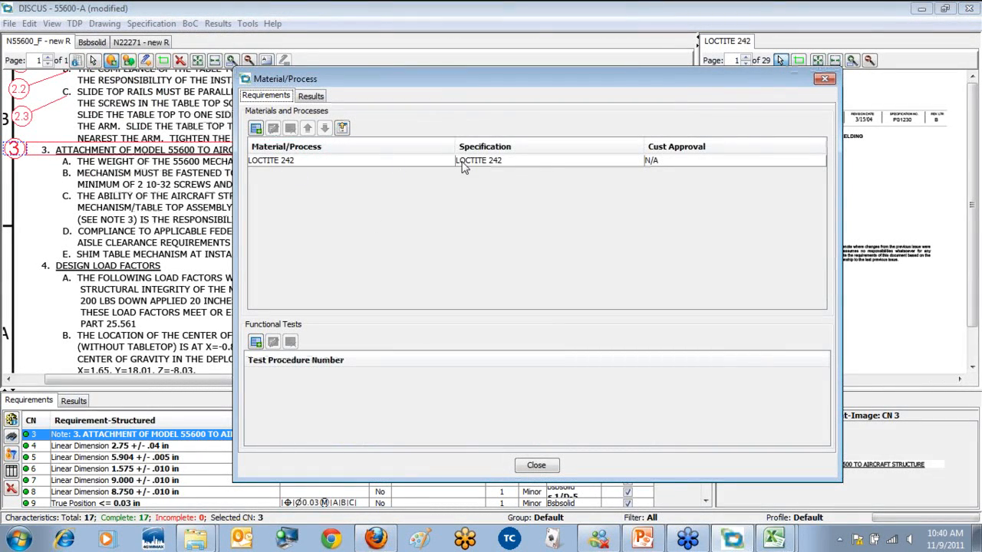
Step: Start a new material/process specification with spec number HELLO CLASS, revision A and material or process name ADFD
{"action": "left_click", "coordinate": [256, 128]}
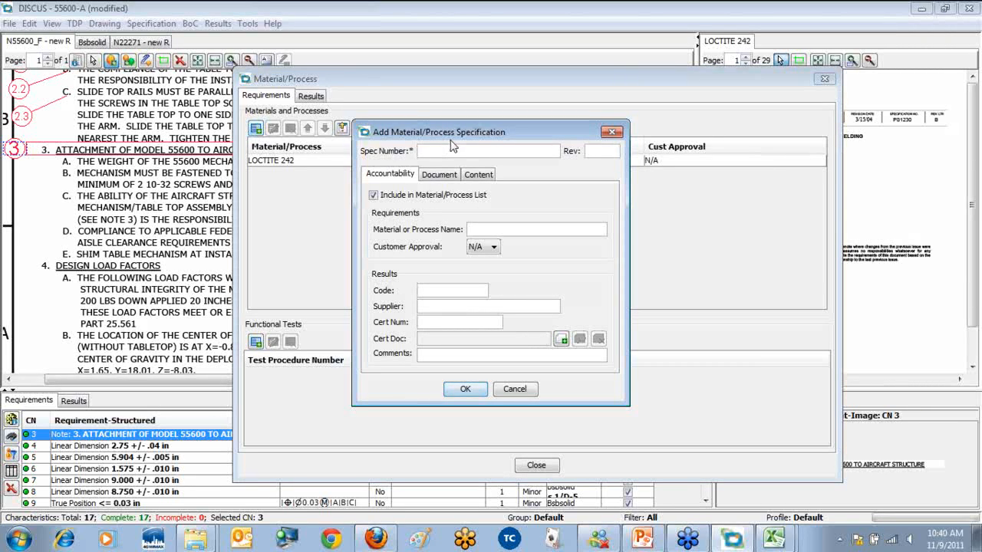
{"action": "type", "text": "HELLO CLASS"}
{"action": "left_click", "coordinate": [600, 149]}
{"action": "type", "text": "A"}
{"action": "left_click", "coordinate": [536, 226]}
{"action": "type", "text": "ADFD"}
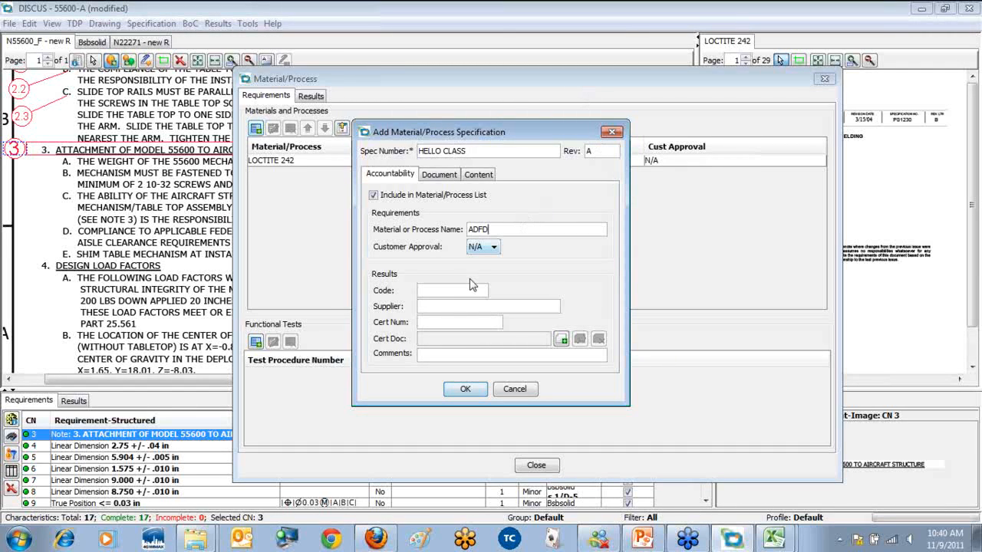
Step: Enter code AD, supplier AD, certificate number ADF and comment ADF, and add the specification to the list
{"action": "type", "text": "AD"}
{"action": "left_click", "coordinate": [458, 306]}
{"action": "type", "text": "AD"}
{"action": "left_click", "coordinate": [447, 355]}
{"action": "type", "text": "ADF"}
{"action": "left_click", "coordinate": [469, 389]}
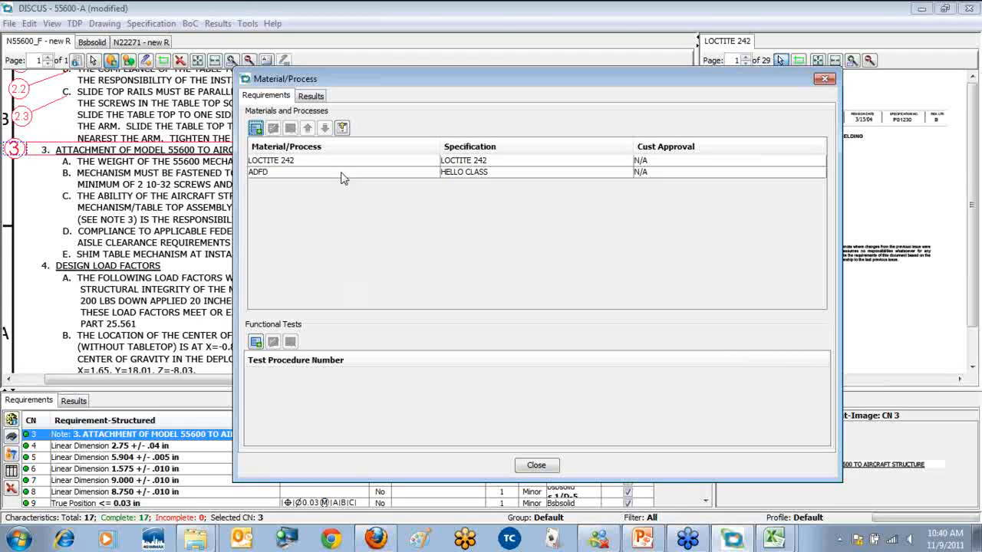
Step: Switch to sample-spec-list.csv in Excel and examine the material name, specification name, revision and supplier columns
{"action": "left_click", "coordinate": [775, 539]}
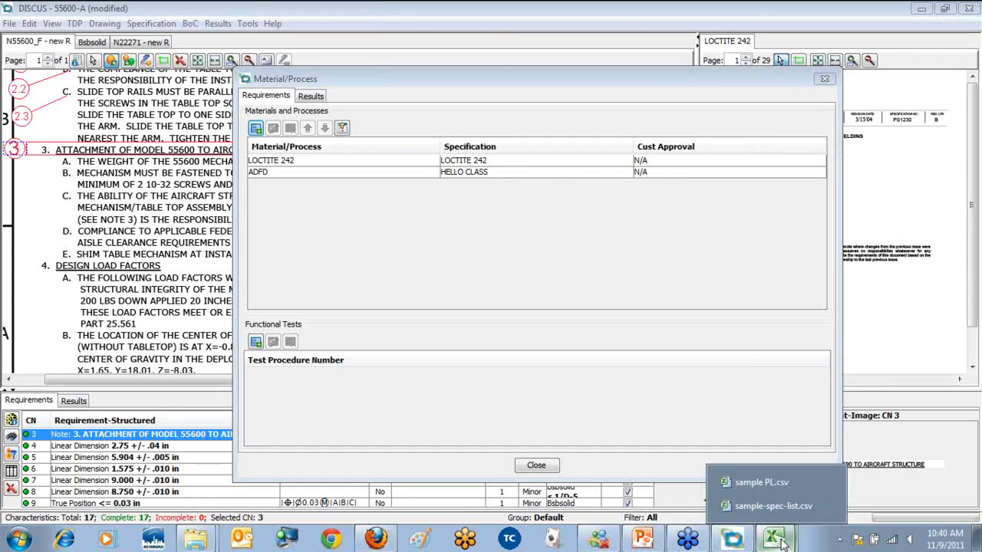
{"action": "left_click", "coordinate": [760, 507]}
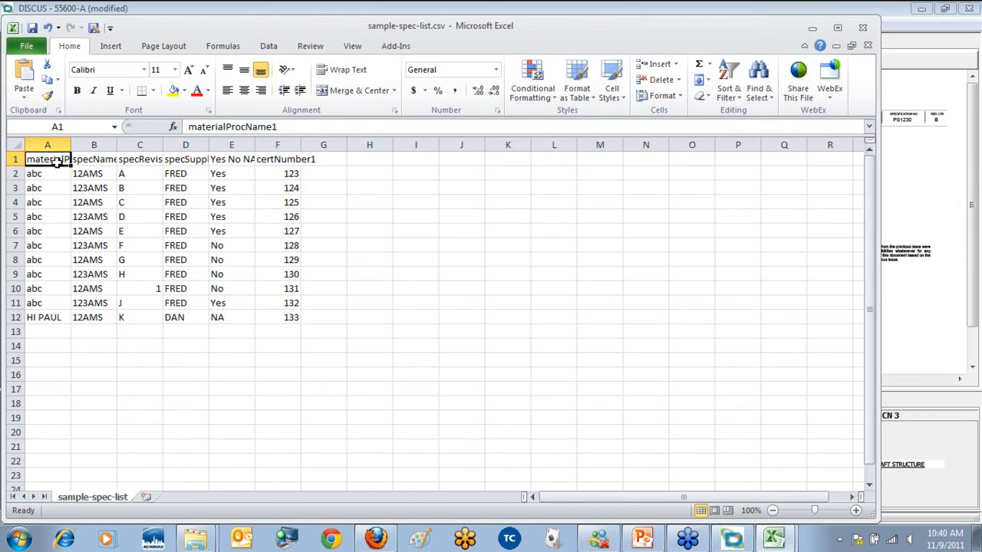
{"action": "left_click", "coordinate": [41, 319]}
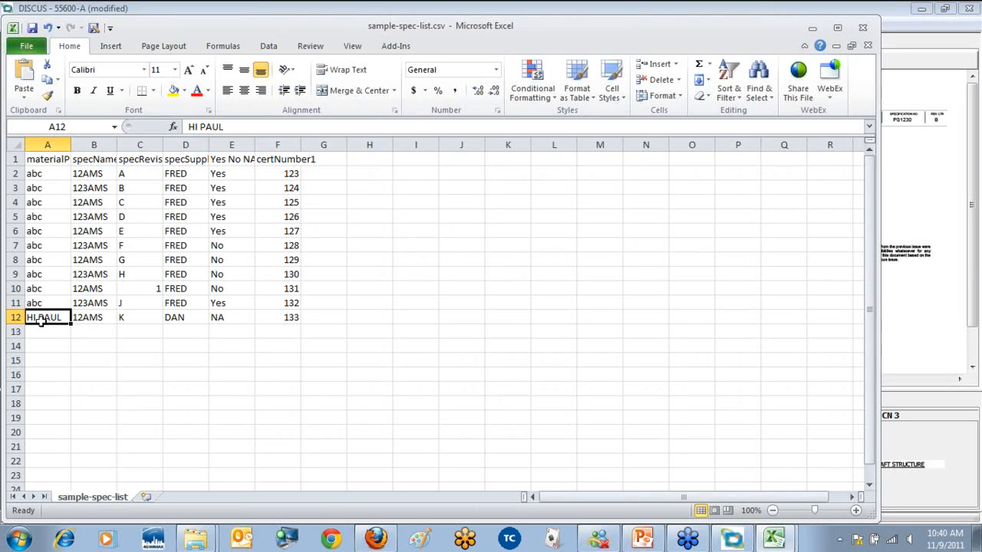
{"action": "left_click", "coordinate": [48, 161]}
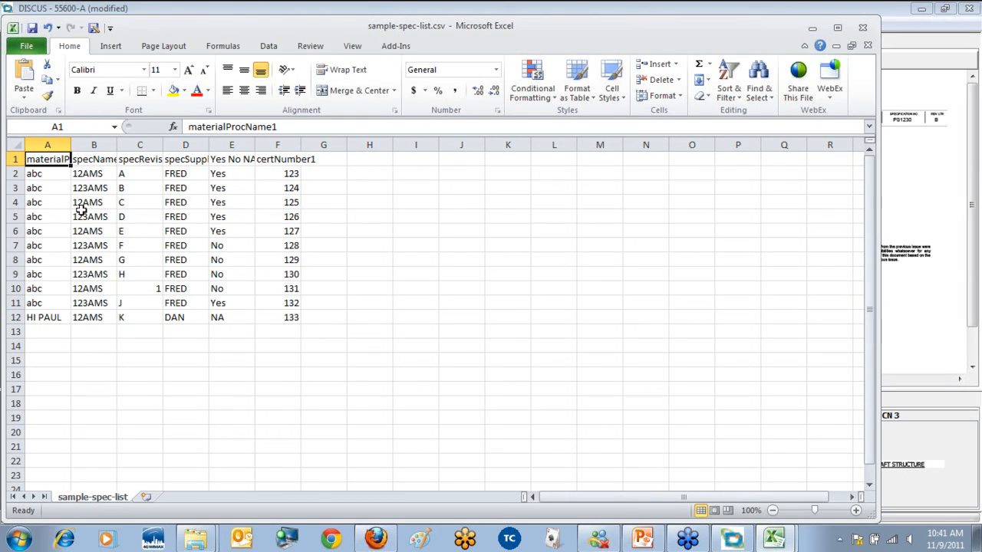
{"action": "left_click_drag", "start_coordinate": [92, 170], "coordinate": [90, 317]}
{"action": "left_click_drag", "start_coordinate": [141, 173], "coordinate": [140, 317]}
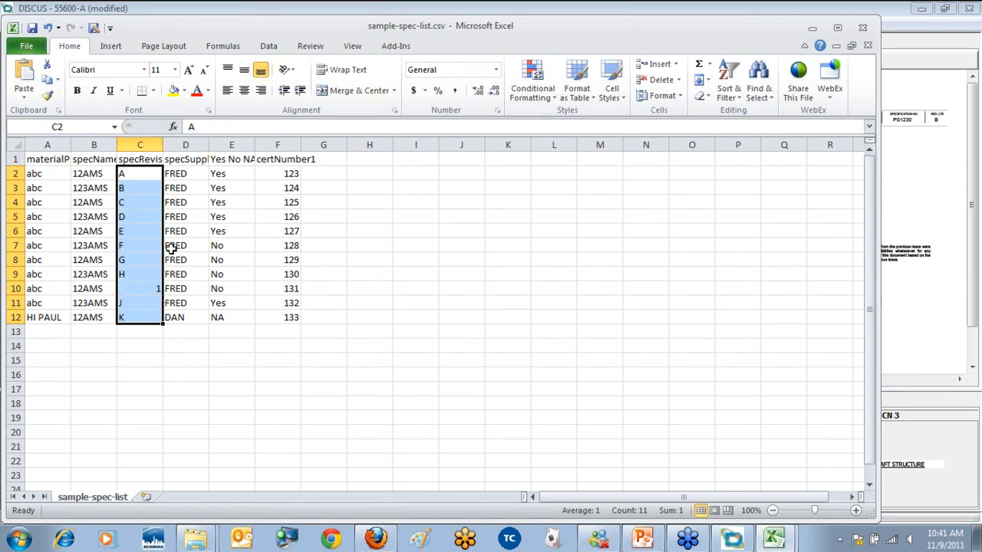
{"action": "left_click_drag", "start_coordinate": [183, 173], "coordinate": [186, 273]}
{"action": "left_click_drag", "start_coordinate": [177, 332], "coordinate": [177, 319]}
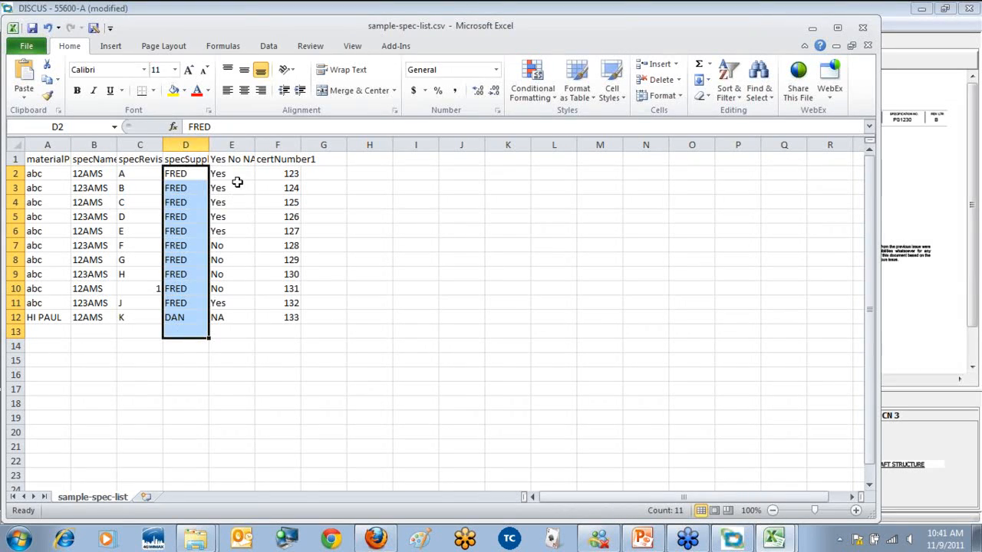
Step: Widen column E to show its Yes/No/NA heading in full, and examine the headings of columns E and F
{"action": "left_click", "coordinate": [230, 174]}
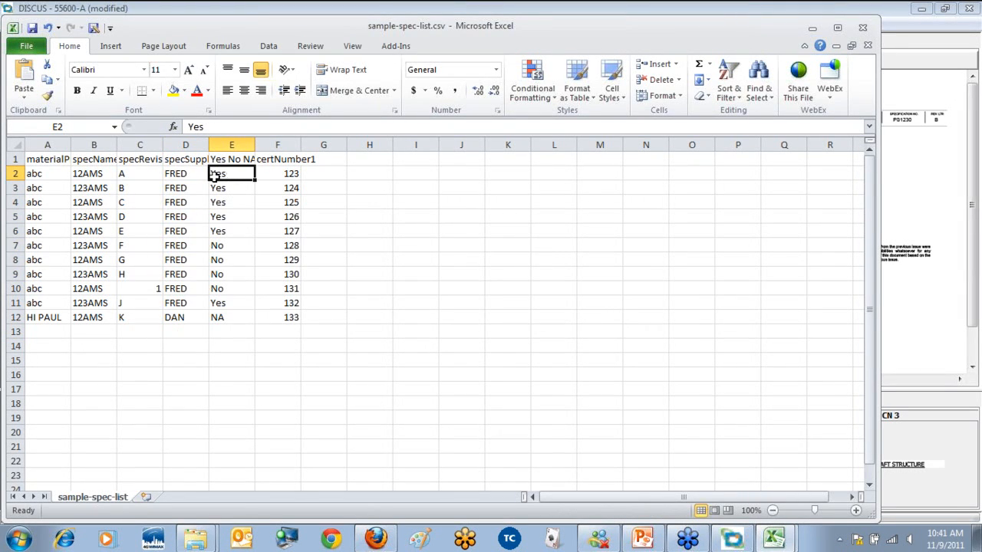
{"action": "left_click_drag", "start_coordinate": [254, 148], "coordinate": [316, 148]}
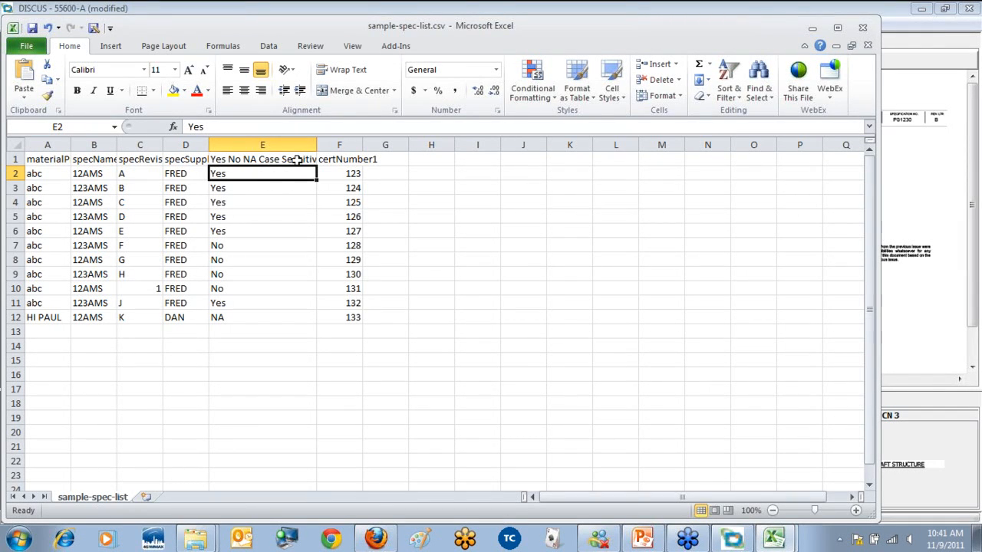
{"action": "left_click", "coordinate": [338, 159]}
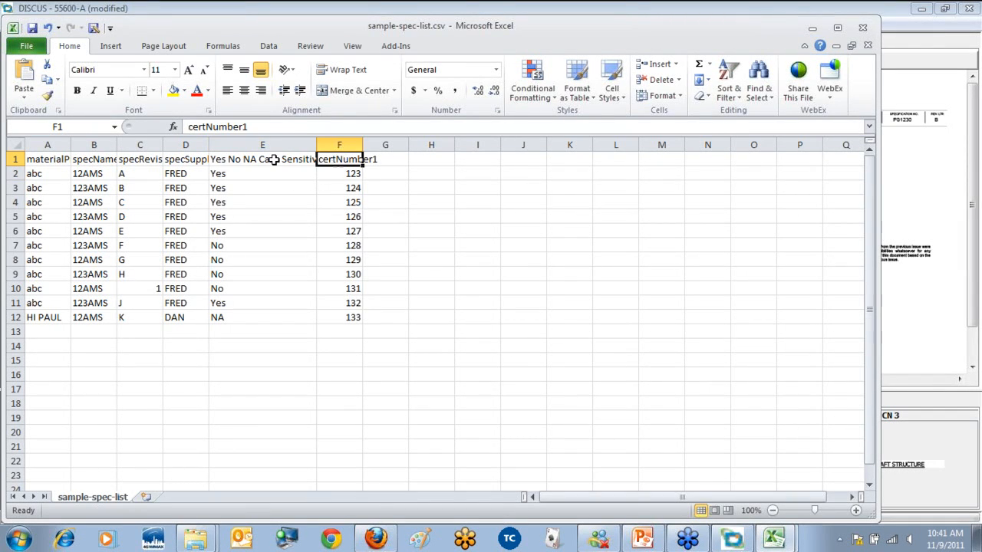
{"action": "left_click", "coordinate": [274, 159]}
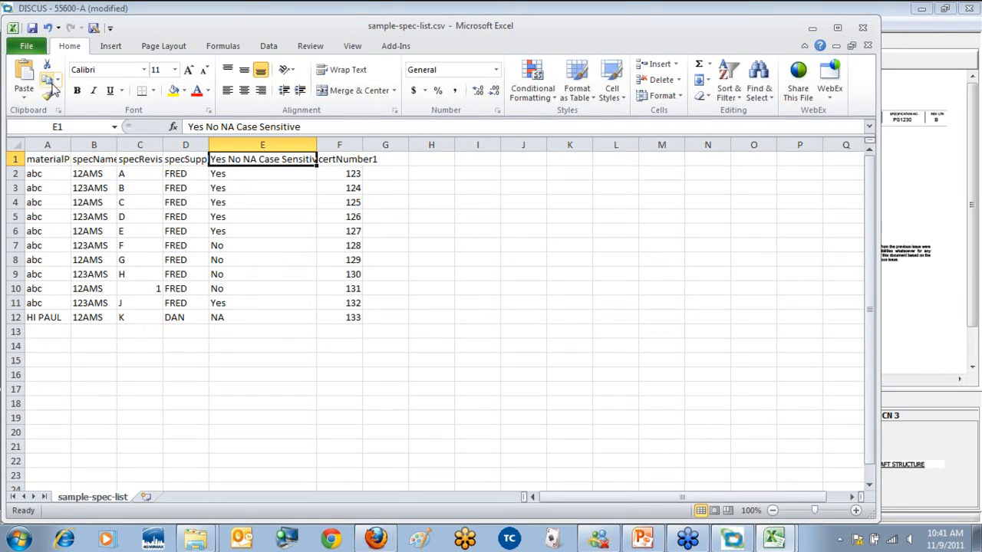
Step: Save the workbook to the Desktop as sample-spec-list.csv in comma-delimited CSV format, replacing the existing file and keeping that format
{"action": "left_click", "coordinate": [94, 28]}
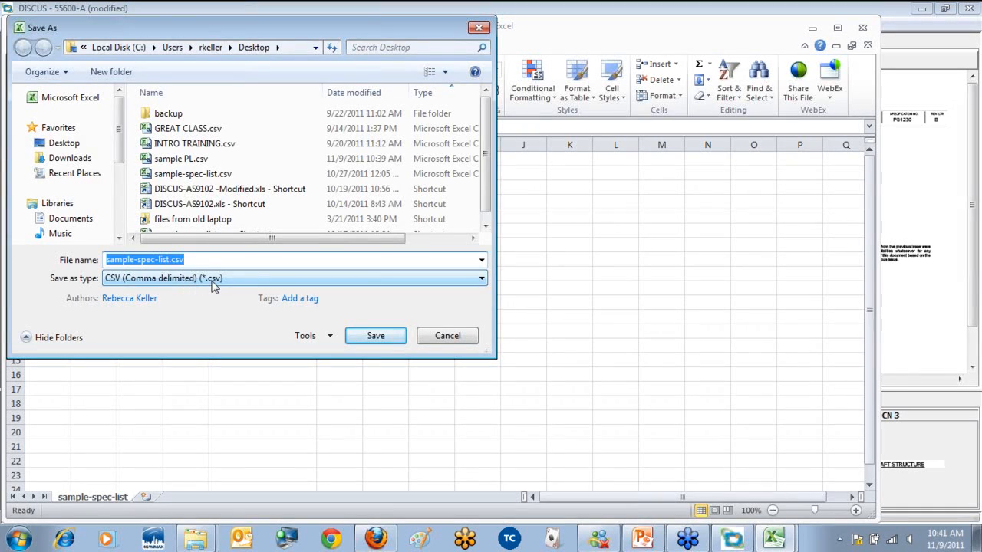
{"action": "left_click", "coordinate": [68, 146]}
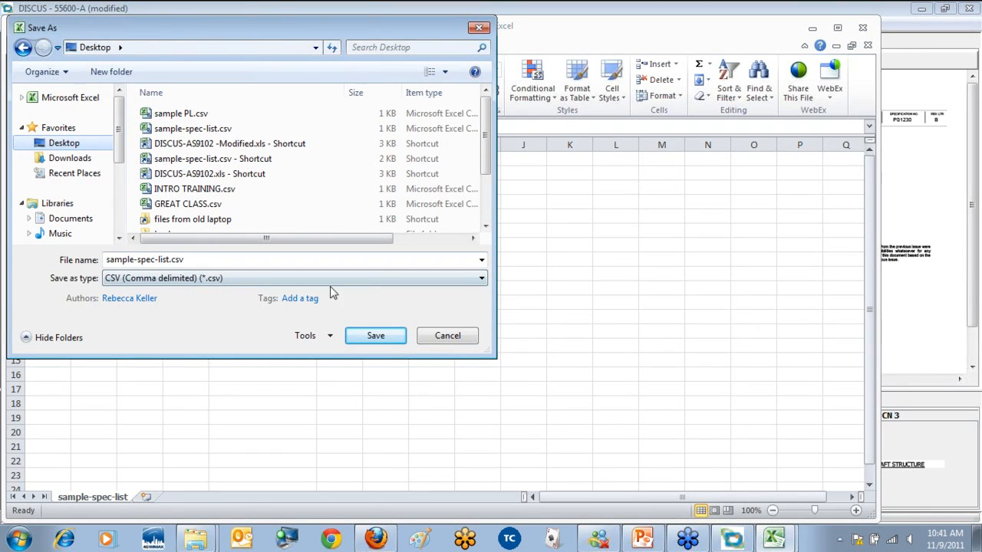
{"action": "left_click", "coordinate": [382, 341]}
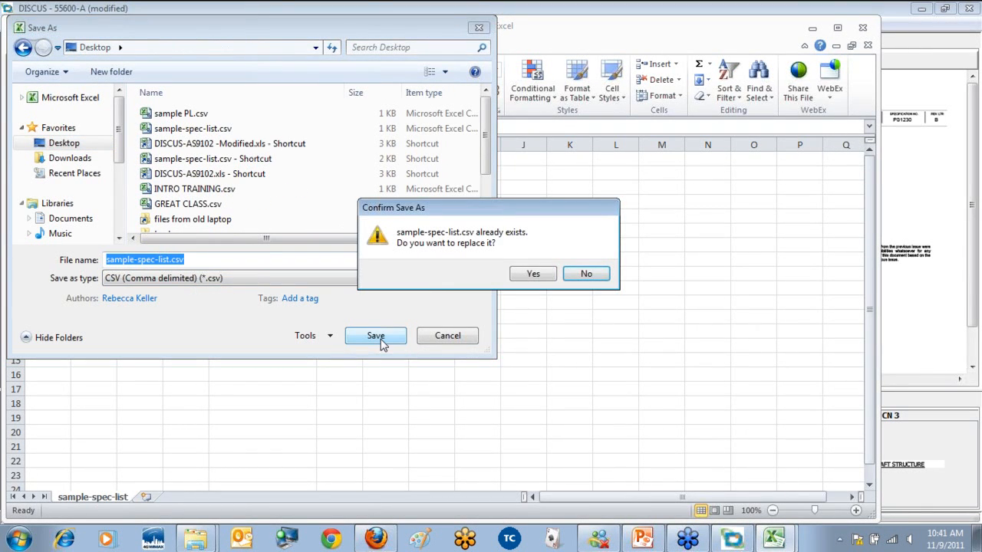
{"action": "left_click", "coordinate": [534, 274]}
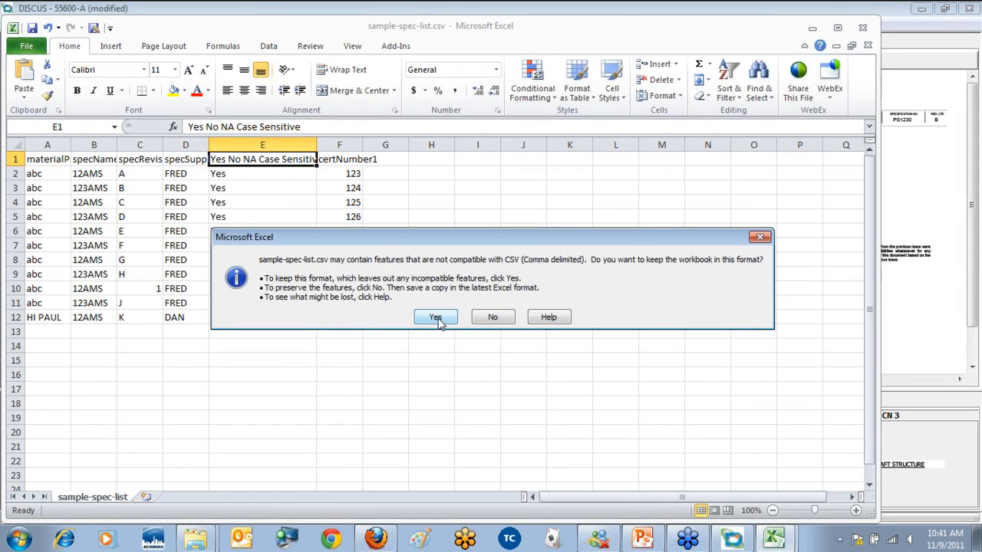
{"action": "left_click", "coordinate": [435, 318]}
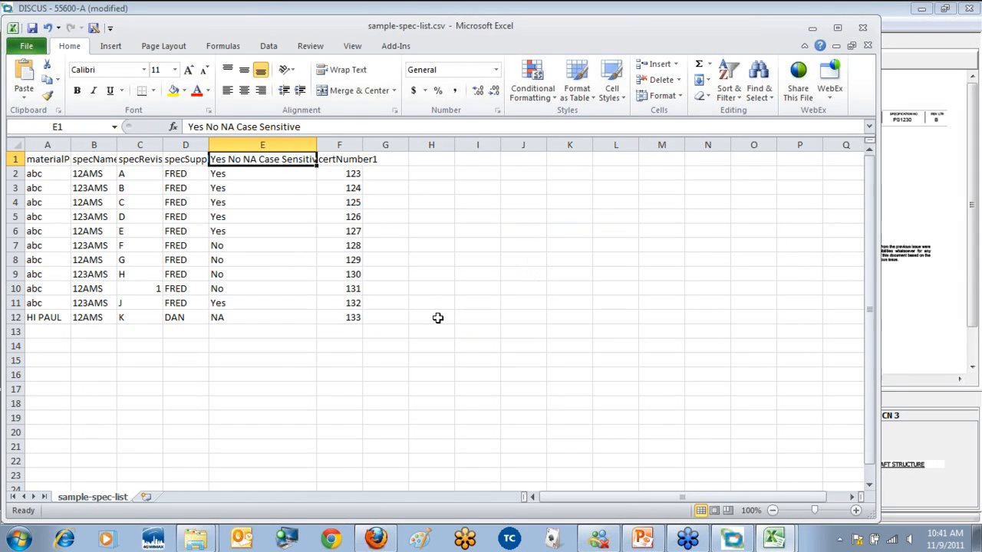
Step: Switch to DISCUS, reopen the Material/Process list, and import sample-spec-list.csv from the Desktop into it
{"action": "left_click", "coordinate": [732, 539]}
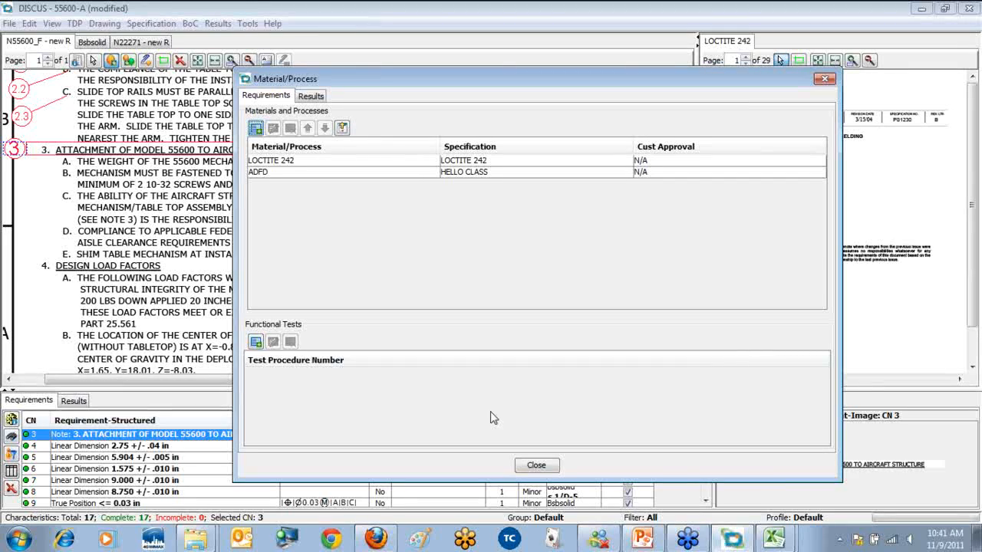
{"action": "left_click", "coordinate": [824, 79]}
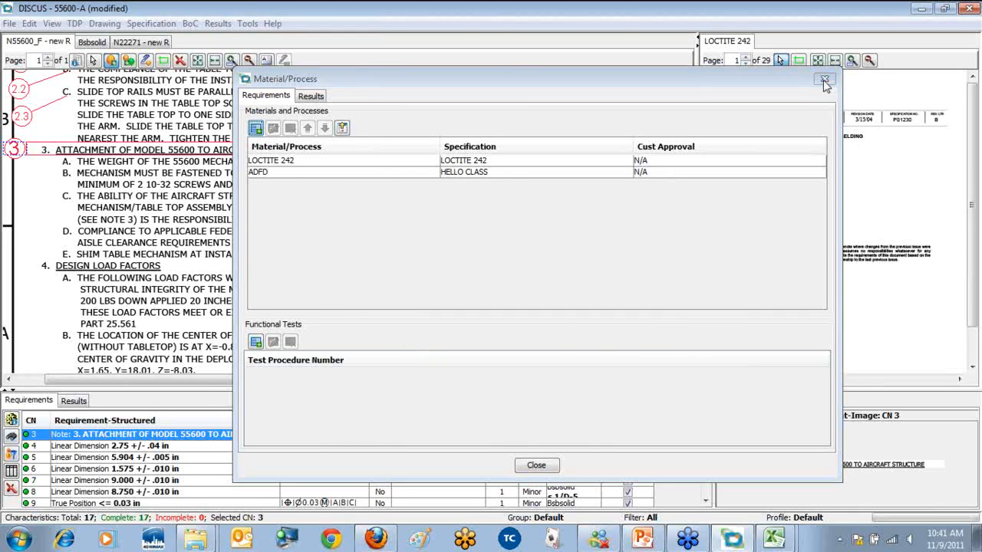
{"action": "left_click", "coordinate": [75, 24]}
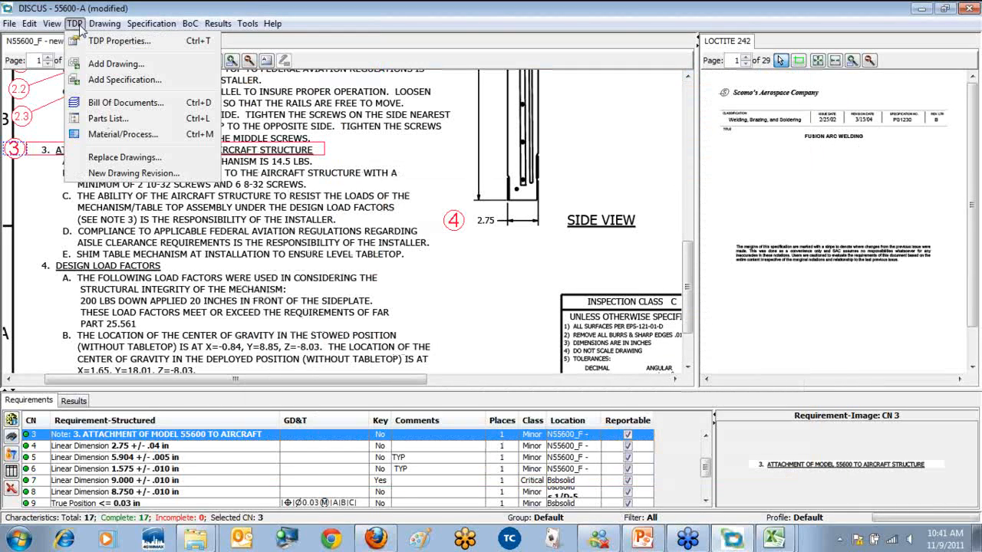
{"action": "left_click", "coordinate": [93, 135]}
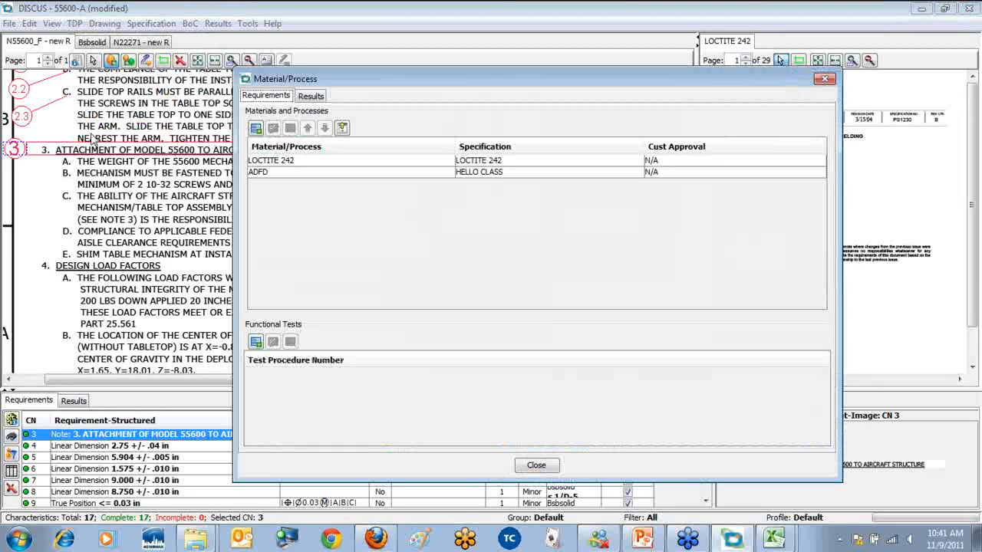
{"action": "left_click", "coordinate": [343, 129]}
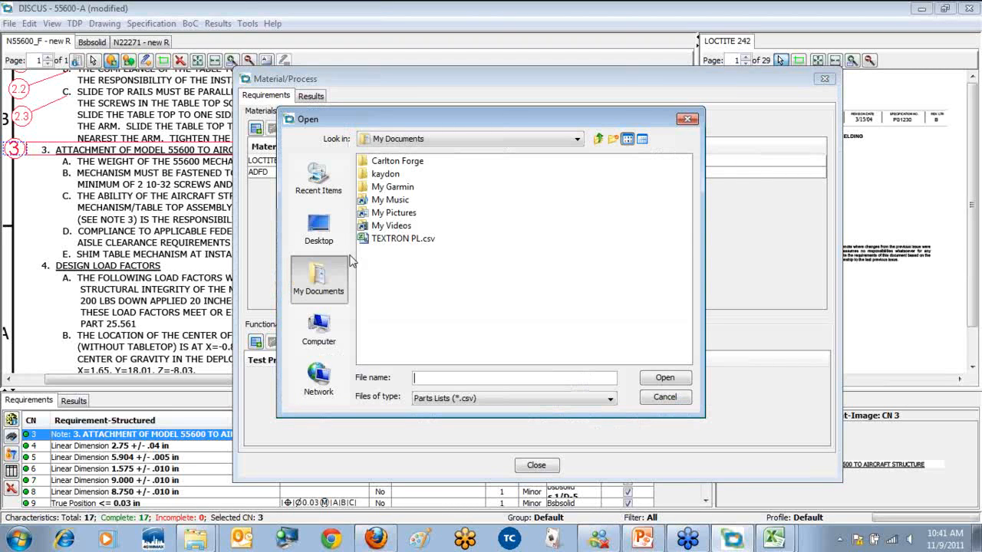
{"action": "left_click", "coordinate": [320, 232]}
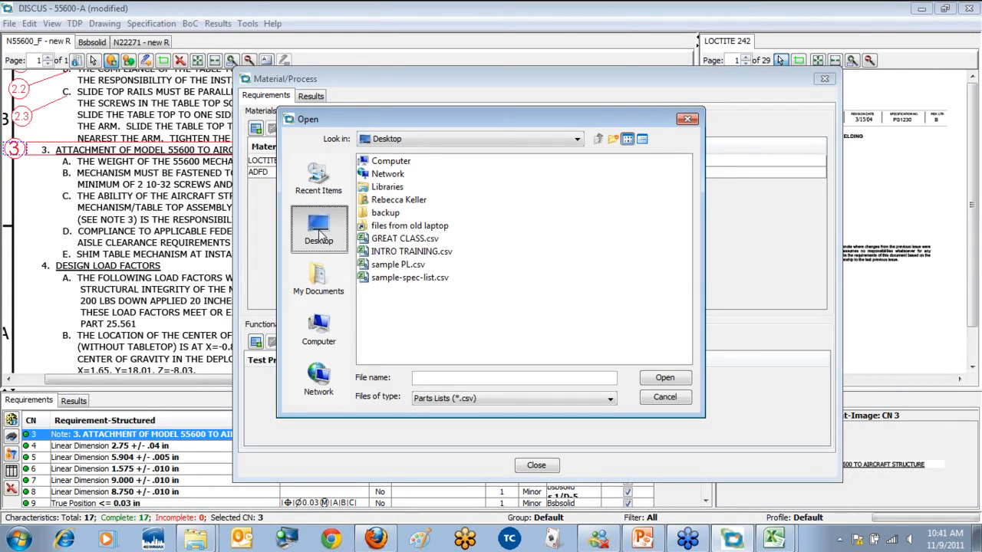
{"action": "double_click", "coordinate": [394, 279]}
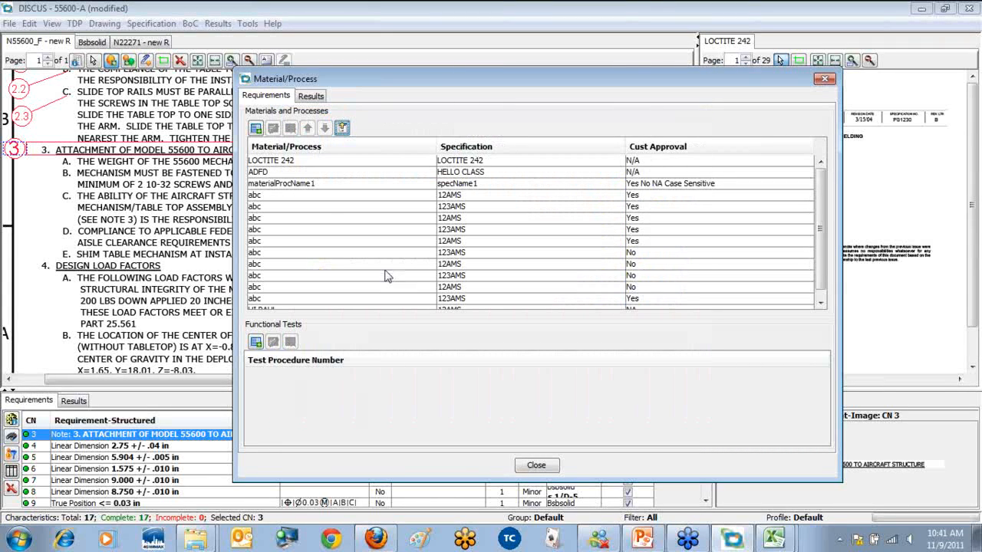
Step: Select the imported materialProcName1 row, view the Material/Process results with supplier codes and certificate numbers, and close the list
{"action": "left_click", "coordinate": [307, 184]}
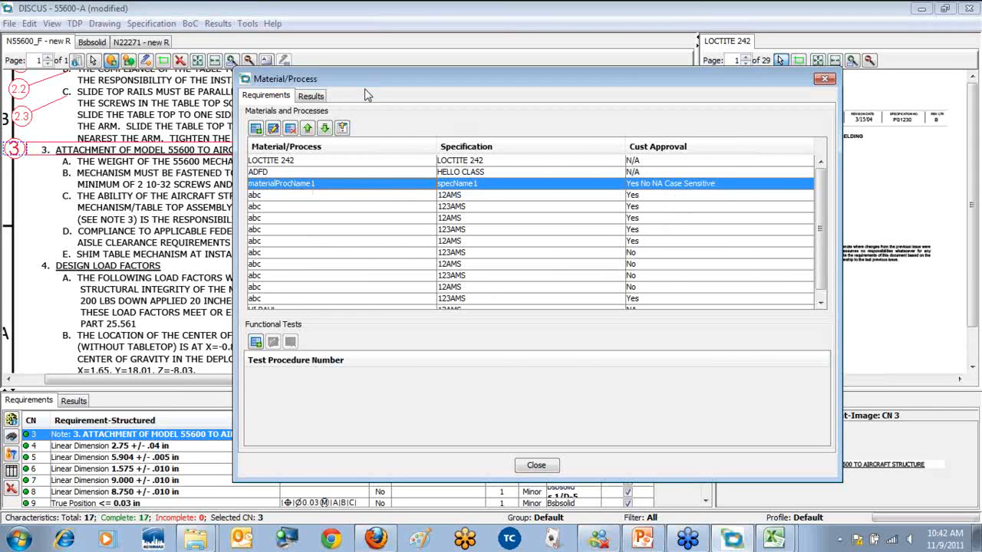
{"action": "left_click", "coordinate": [311, 95]}
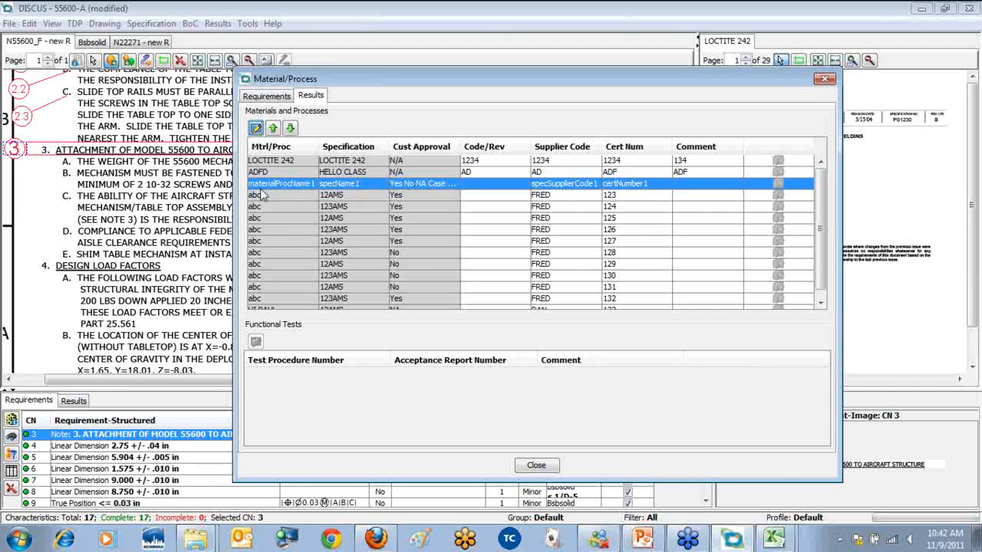
{"action": "left_click", "coordinate": [824, 80]}
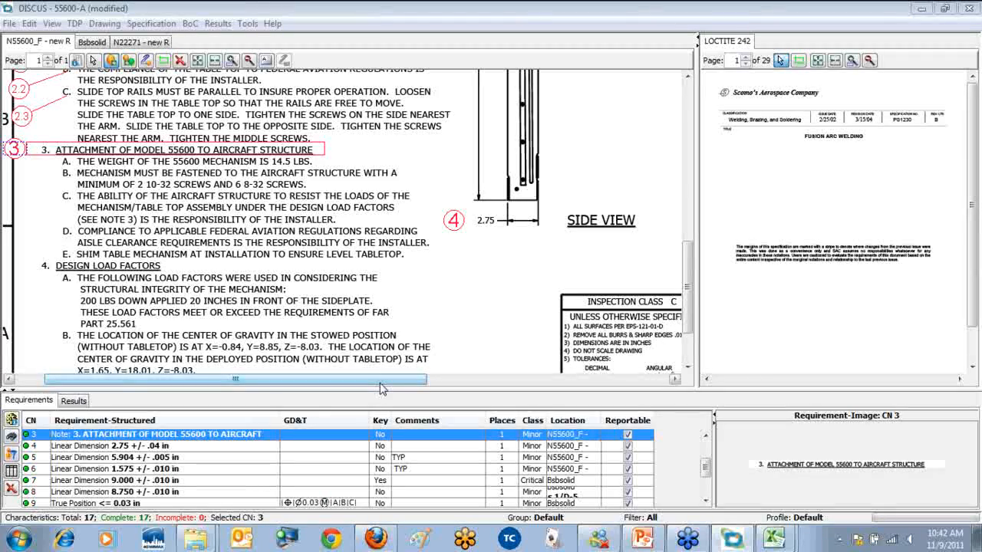
Step: Reopen the parts list to point out its file import option, and close it
{"action": "left_click", "coordinate": [75, 23]}
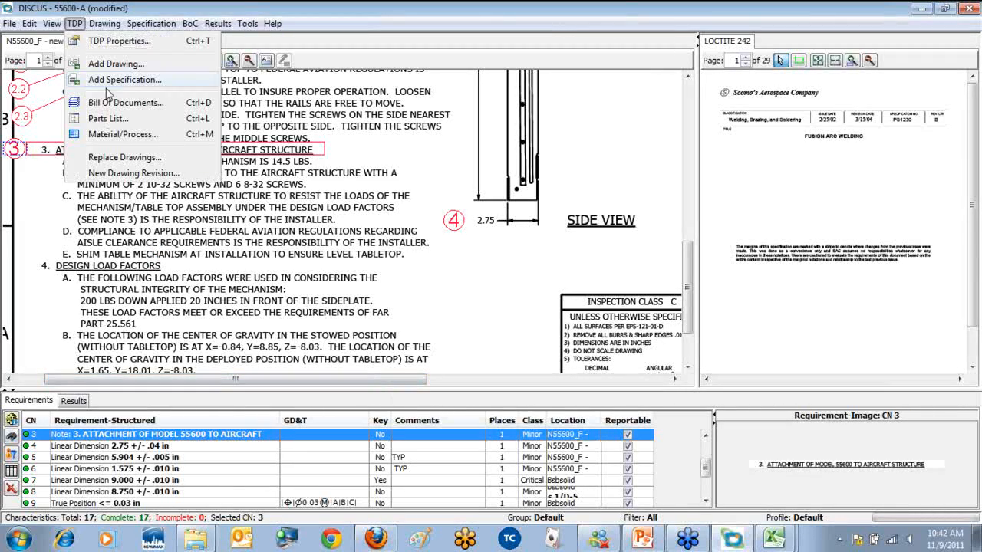
{"action": "left_click", "coordinate": [108, 119]}
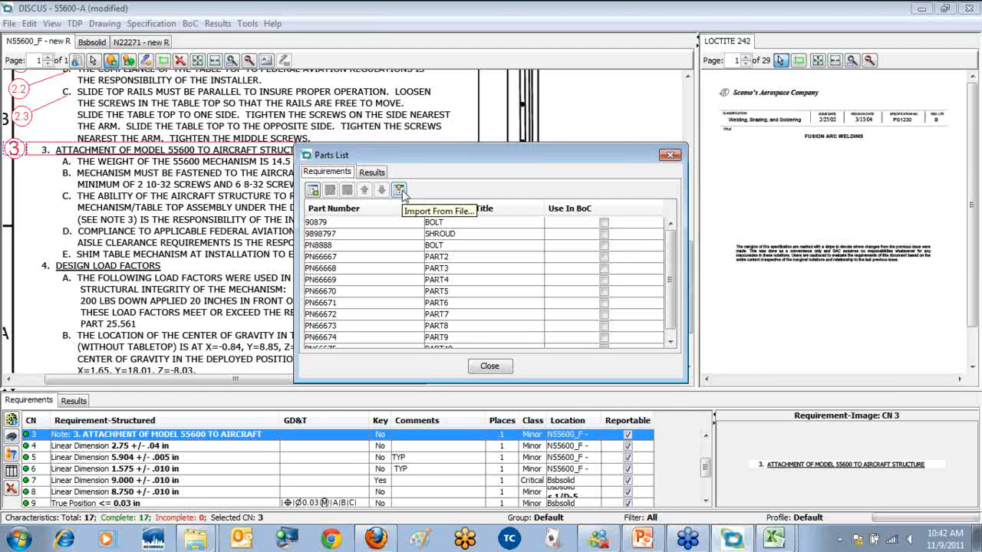
{"action": "left_click", "coordinate": [502, 367]}
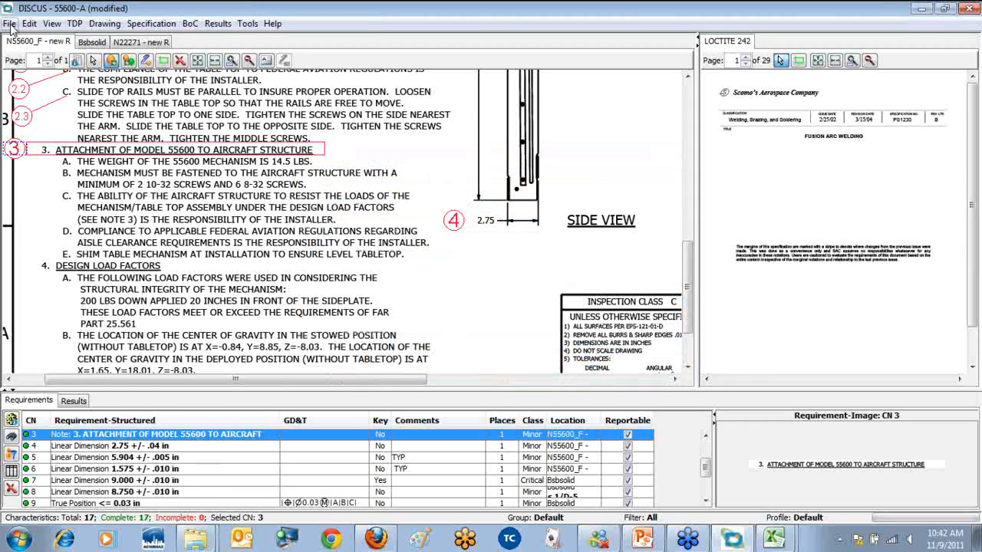
Step: Export all open ballooned drawings to a single PDF named 55600-A- TDP Ballooned Drawing in the Sample Files folder
{"action": "left_click", "coordinate": [9, 24]}
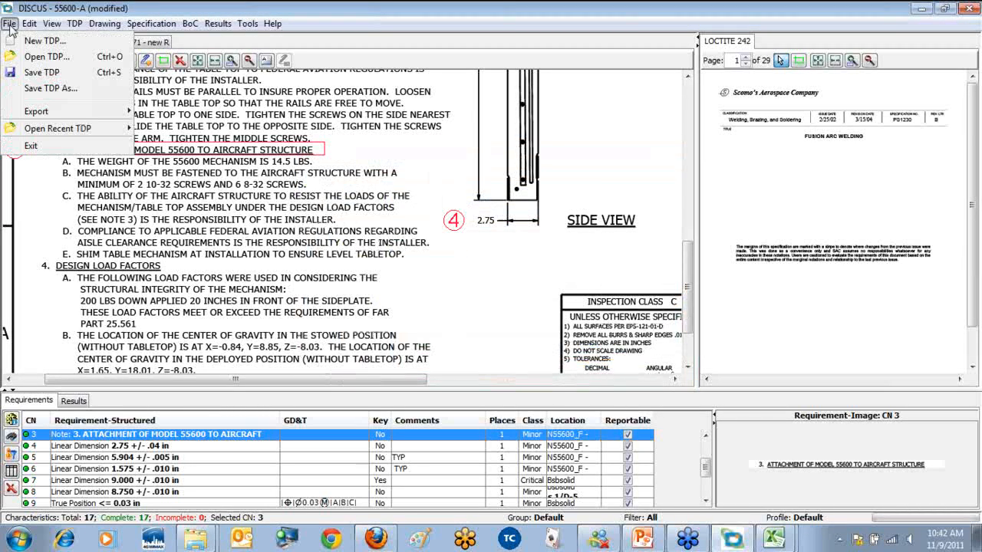
{"action": "mouse_move", "coordinate": [33, 116]}
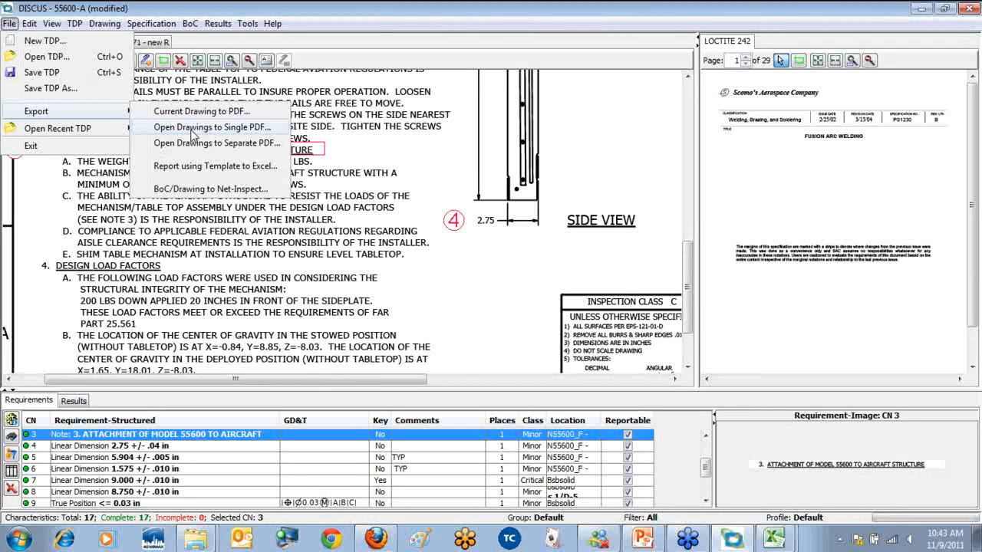
{"action": "left_click", "coordinate": [192, 128]}
{"action": "left_click_drag", "start_coordinate": [560, 137], "coordinate": [506, 84]}
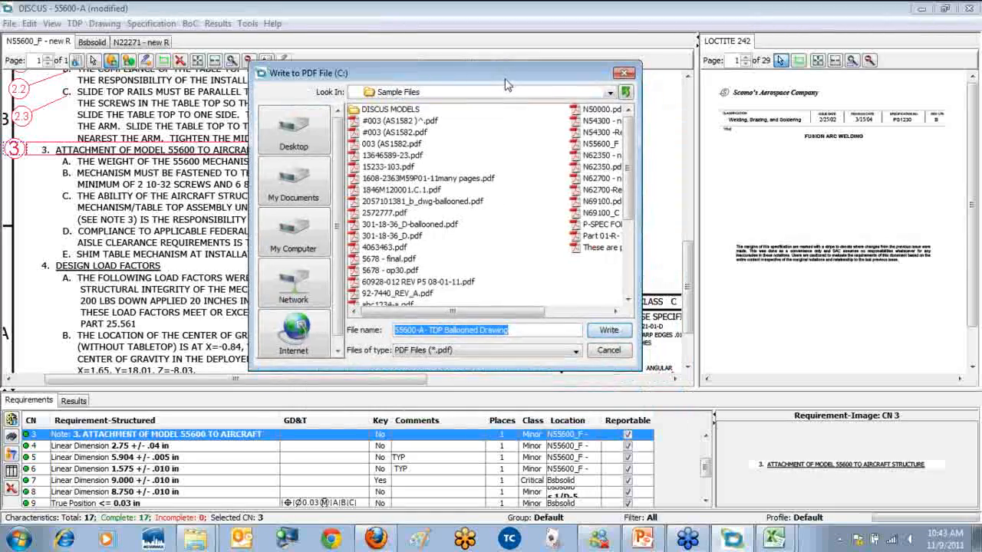
{"action": "left_click", "coordinate": [621, 338]}
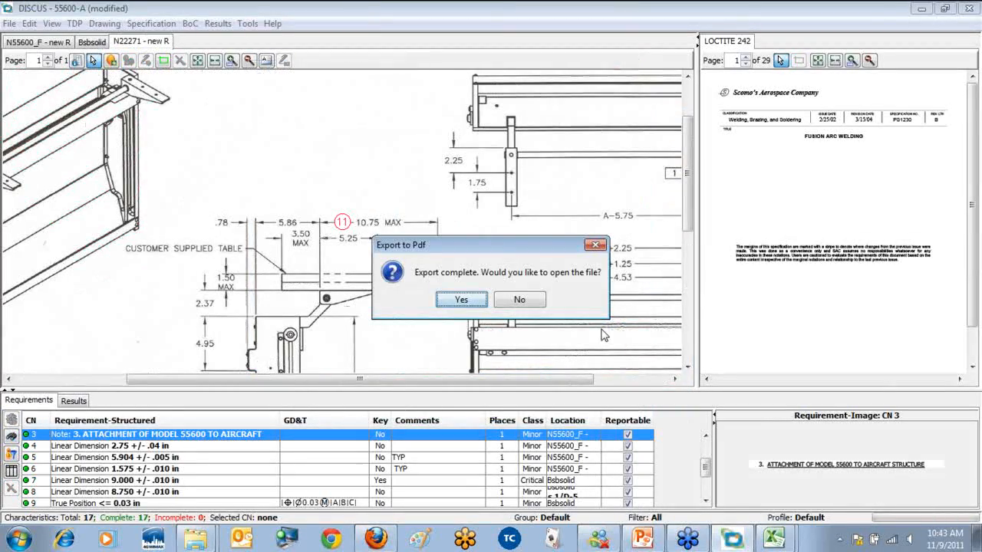
Step: Open the exported PDF in Adobe Reader, review the balloons on all three drawing pages, and close it
{"action": "left_click", "coordinate": [461, 299]}
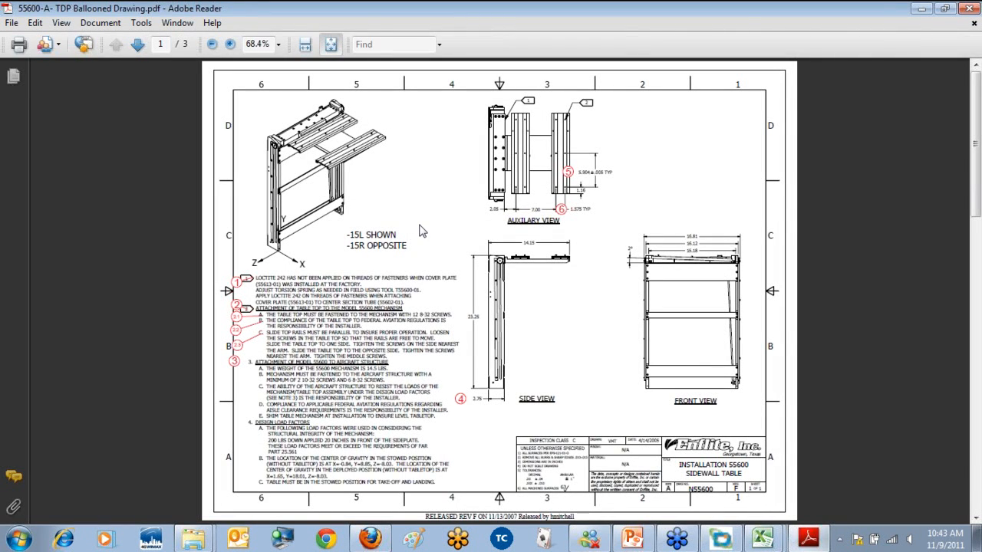
{"action": "scroll", "coordinate": [420, 232], "scroll_direction": "down", "scroll_amount": 1}
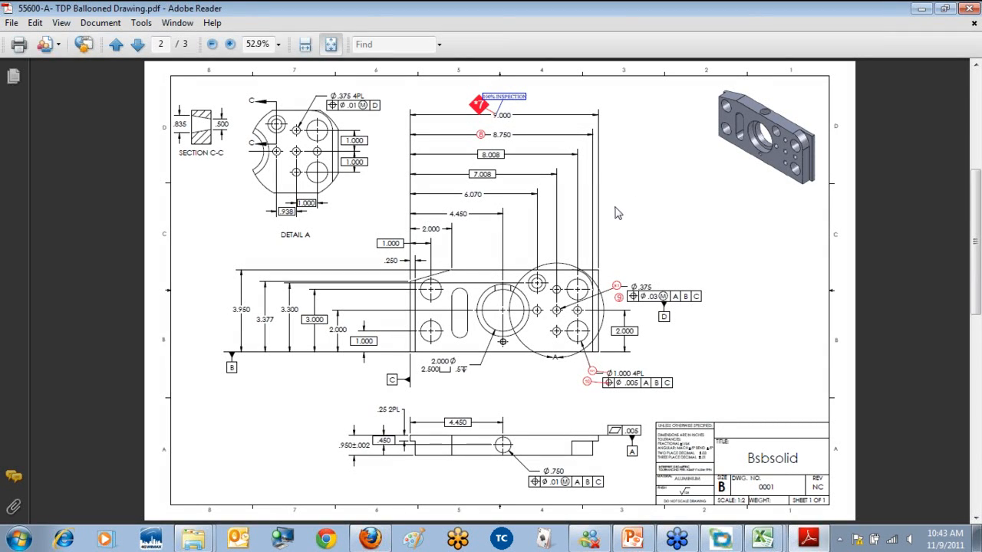
{"action": "scroll", "coordinate": [618, 213], "scroll_direction": "down", "scroll_amount": 1}
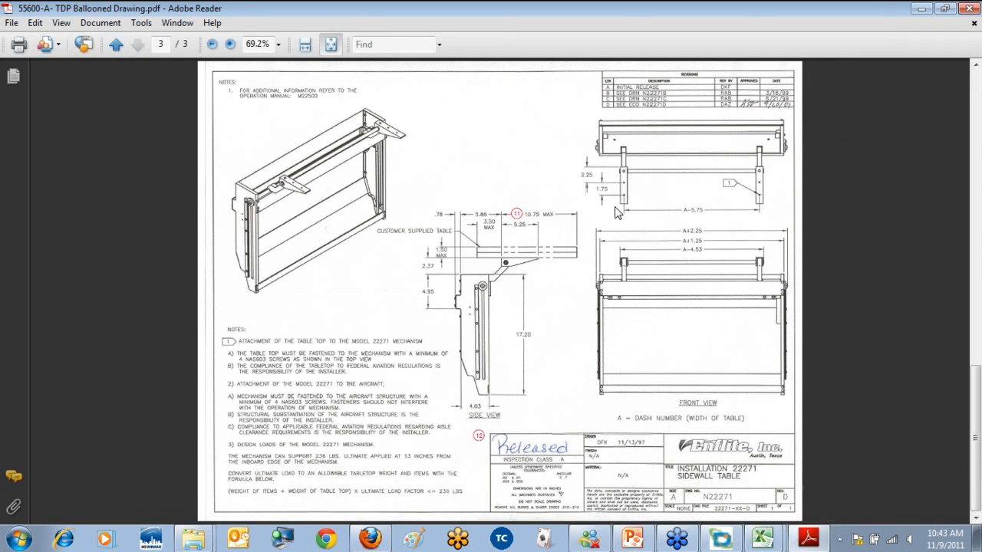
{"action": "left_click", "coordinate": [973, 9]}
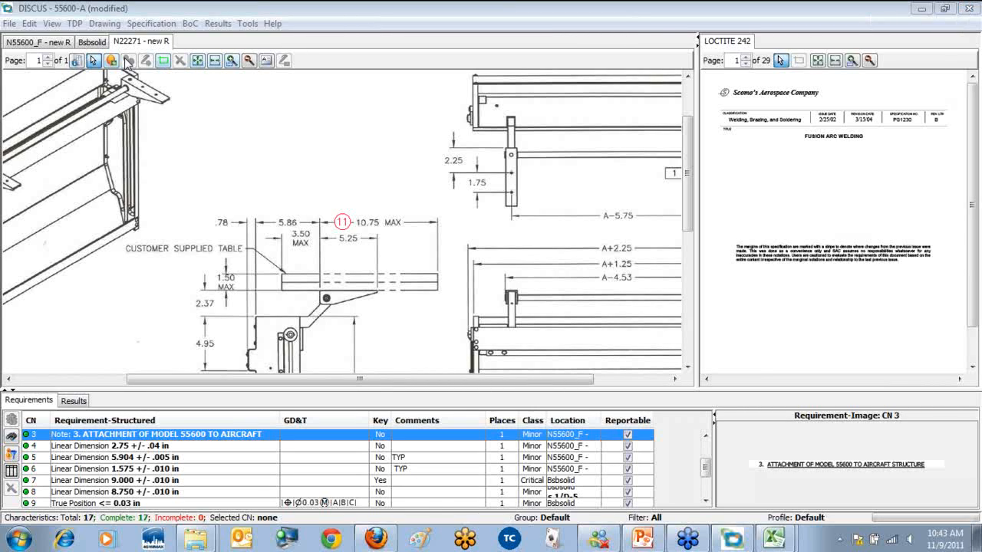
Step: Start a template-based report export to Excel and choose DISCUS-AS9102.xls as the template
{"action": "left_click", "coordinate": [9, 23]}
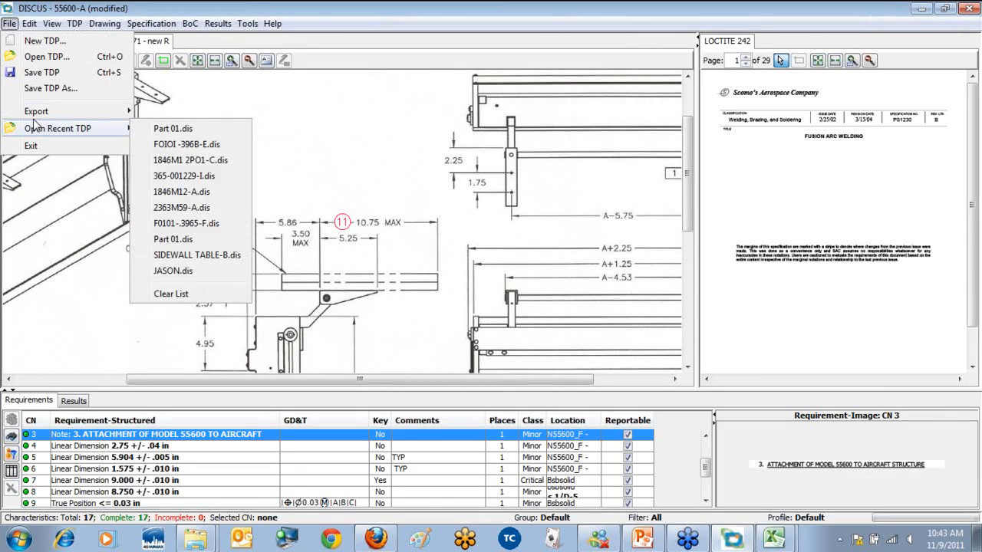
{"action": "mouse_move", "coordinate": [34, 115]}
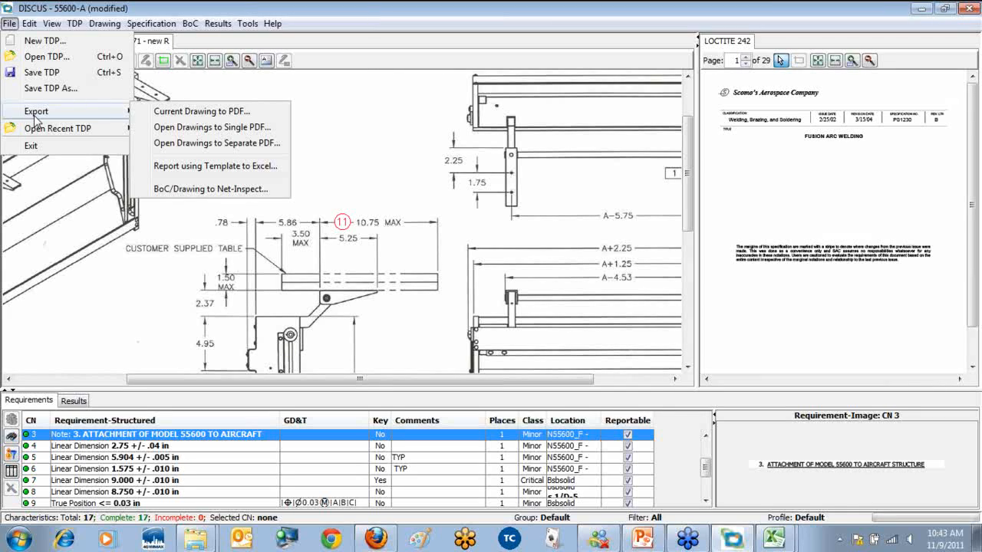
{"action": "left_click", "coordinate": [234, 173]}
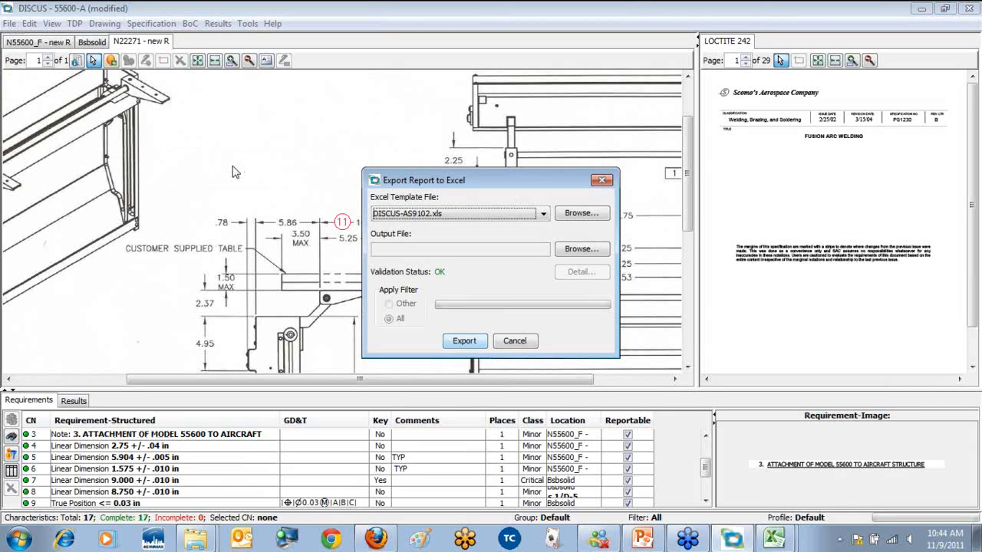
{"action": "left_click", "coordinate": [545, 214]}
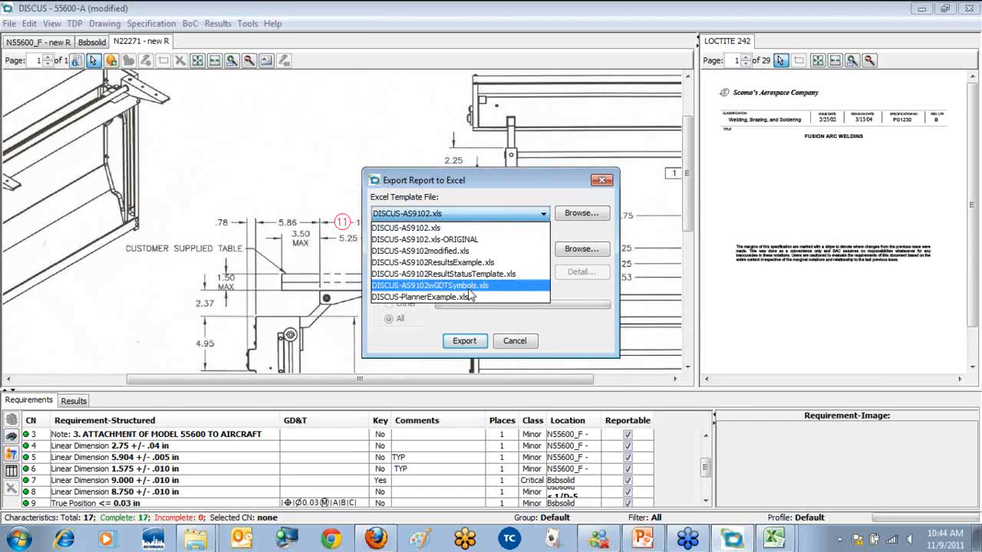
{"action": "left_click", "coordinate": [465, 231]}
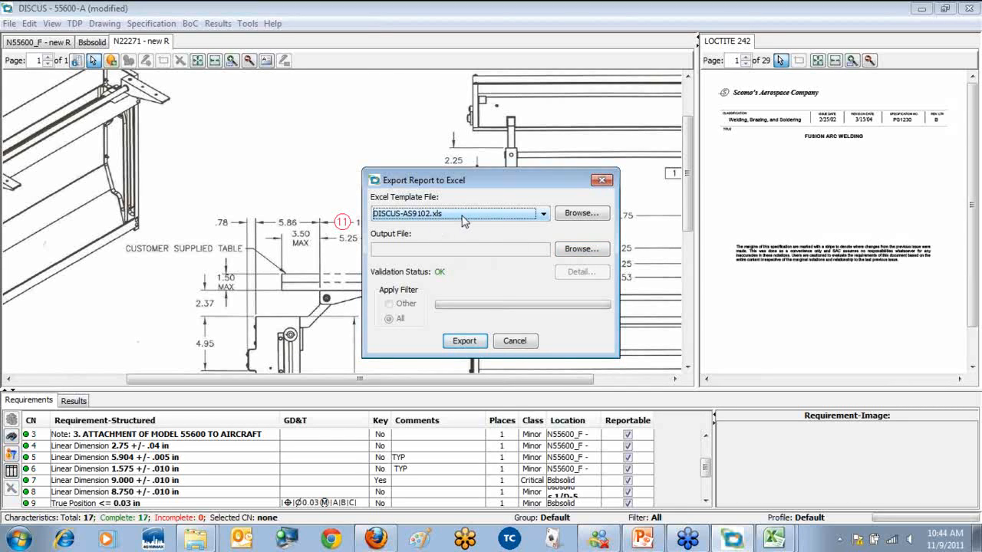
Step: Set the output file to 55600-A.xls in the DISCUS folder on C:, export the report, and open the resulting file
{"action": "left_click", "coordinate": [583, 251]}
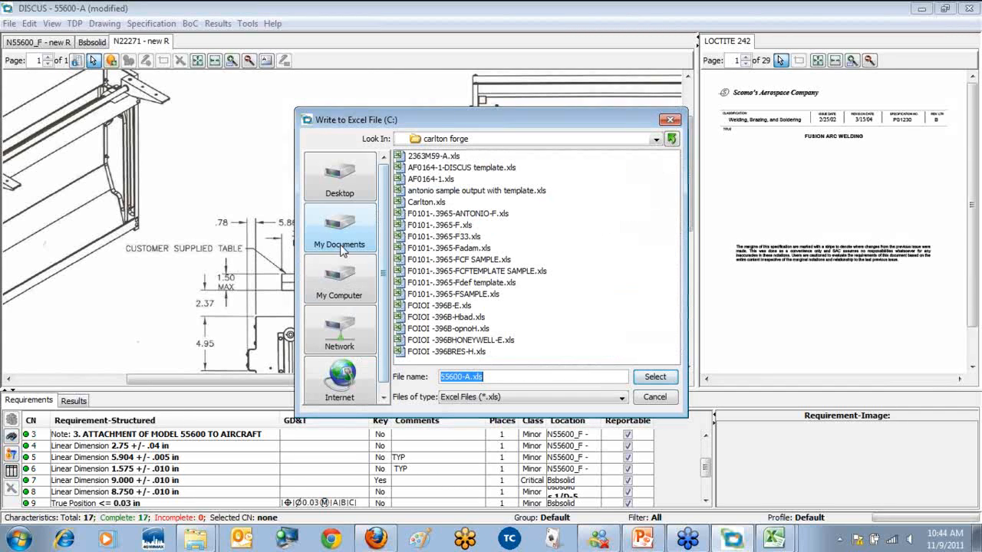
{"action": "left_click", "coordinate": [340, 277]}
{"action": "double_click", "coordinate": [412, 158]}
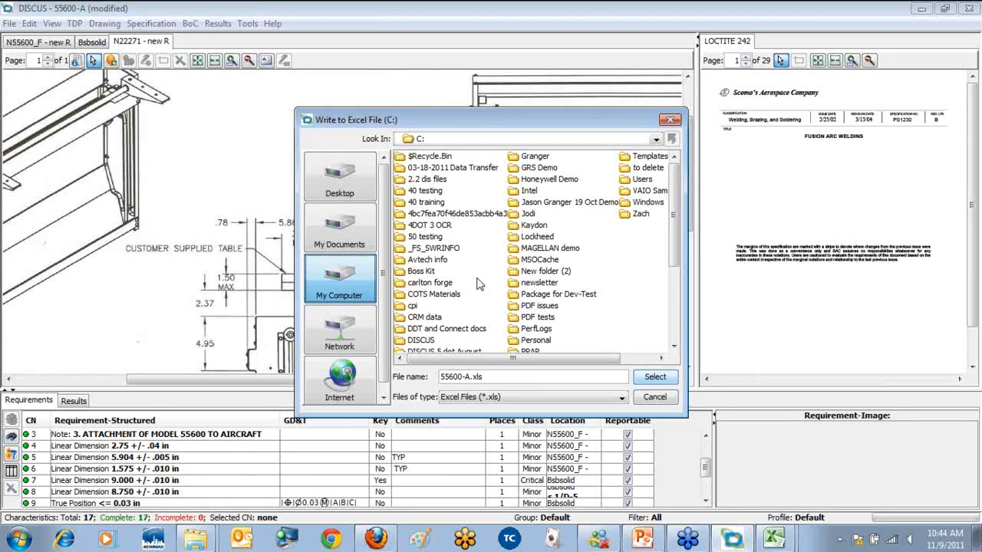
{"action": "double_click", "coordinate": [423, 340]}
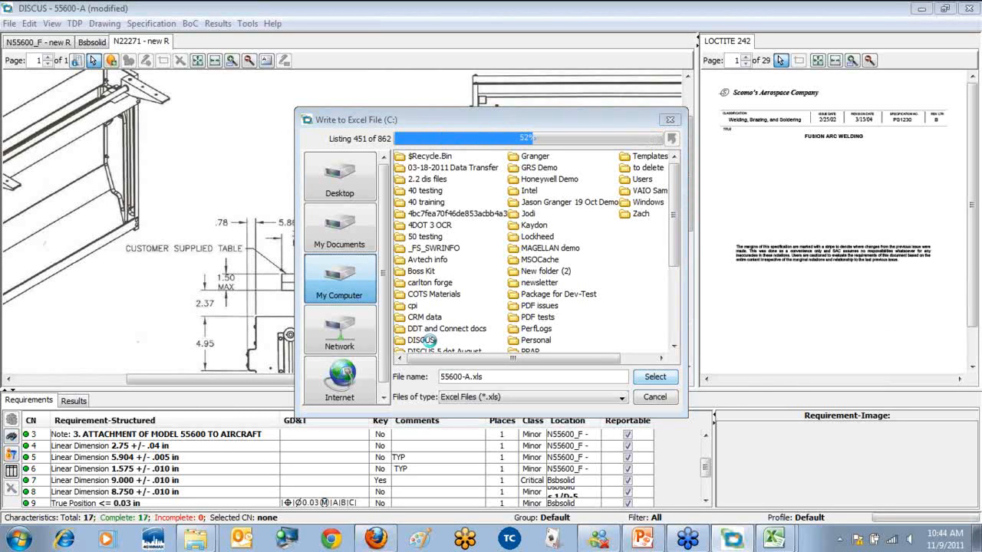
{"action": "left_click", "coordinate": [655, 377]}
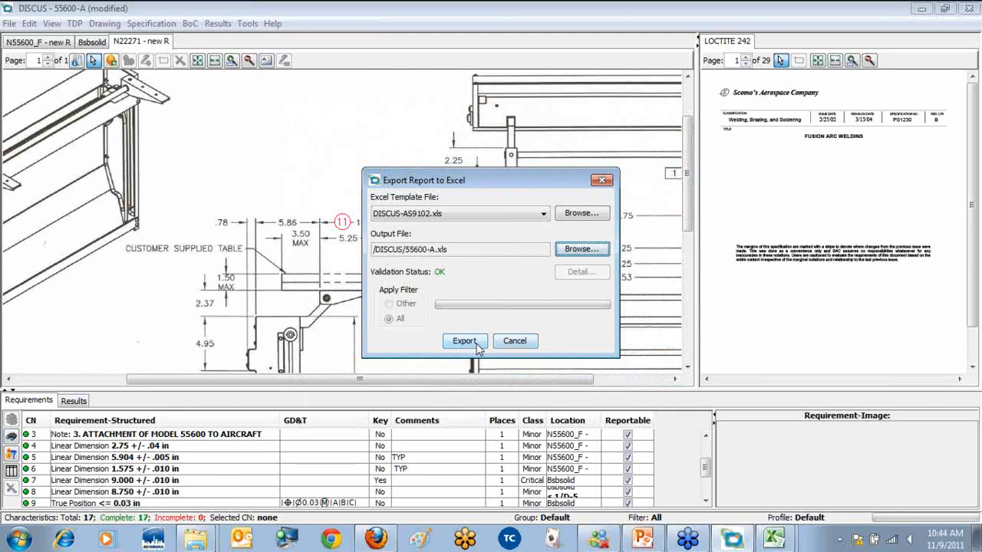
{"action": "left_click", "coordinate": [477, 343]}
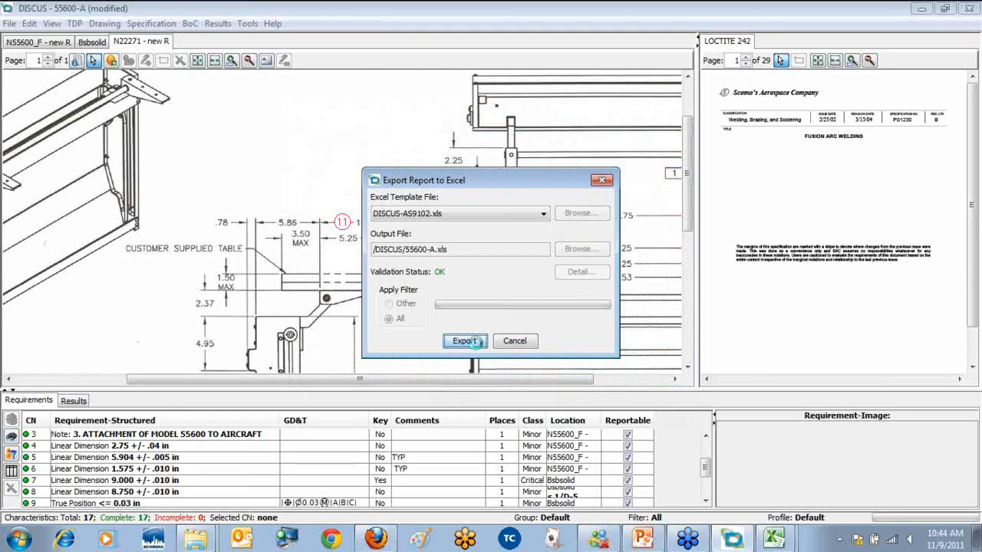
{"action": "left_click", "coordinate": [462, 284]}
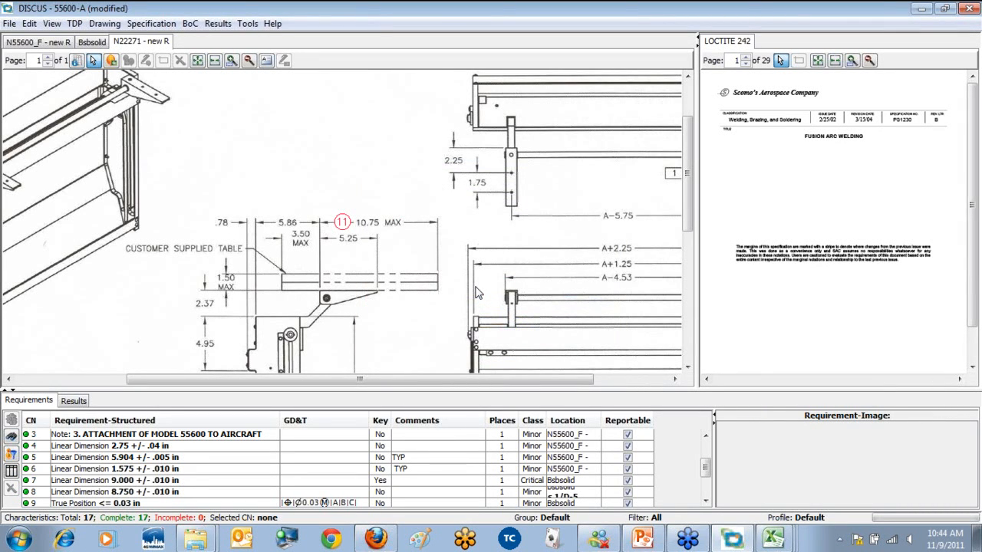
Step: Switch to the exported 55600-A.xls workbook in Excel and review the characteristics listed on Form 3, from the notes to the last row
{"action": "mouse_move", "coordinate": [764, 532]}
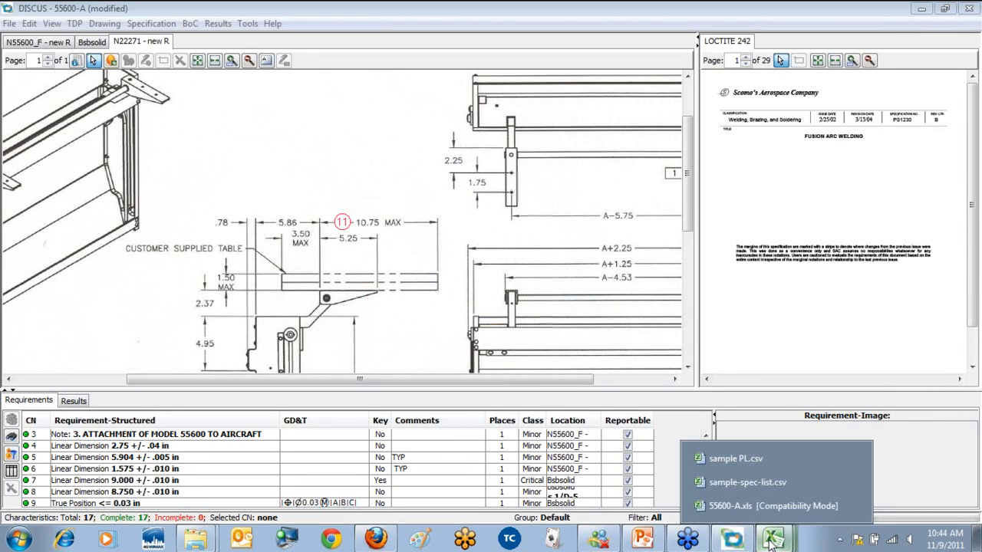
{"action": "left_click", "coordinate": [741, 506]}
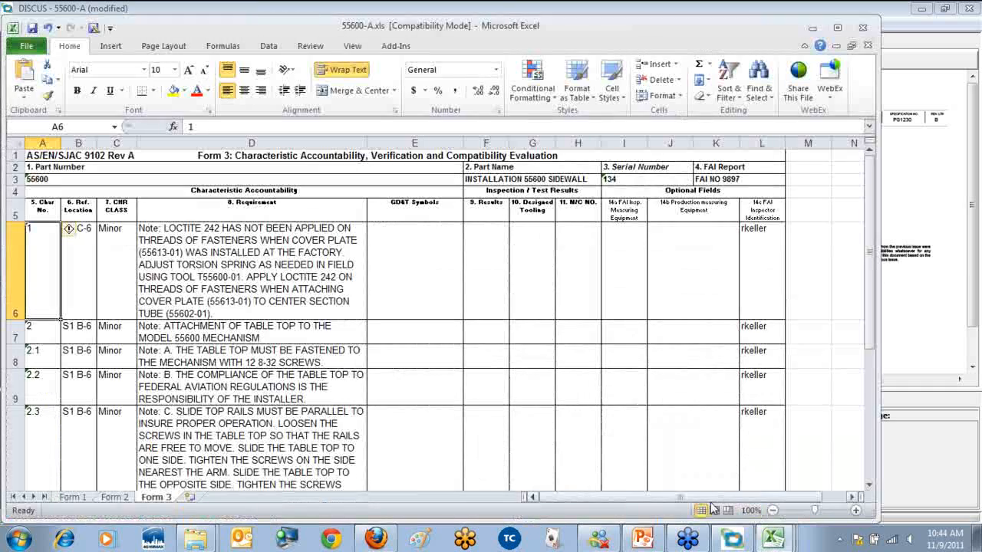
{"action": "left_click", "coordinate": [295, 252]}
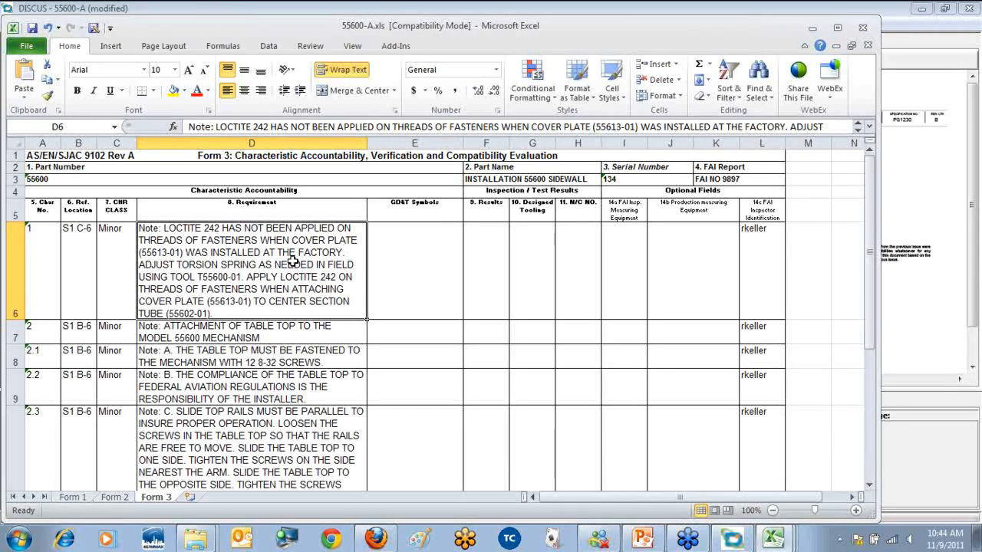
{"action": "scroll", "coordinate": [293, 261], "scroll_direction": "down", "scroll_amount": 1}
{"action": "scroll", "coordinate": [293, 261], "scroll_direction": "down", "scroll_amount": 1}
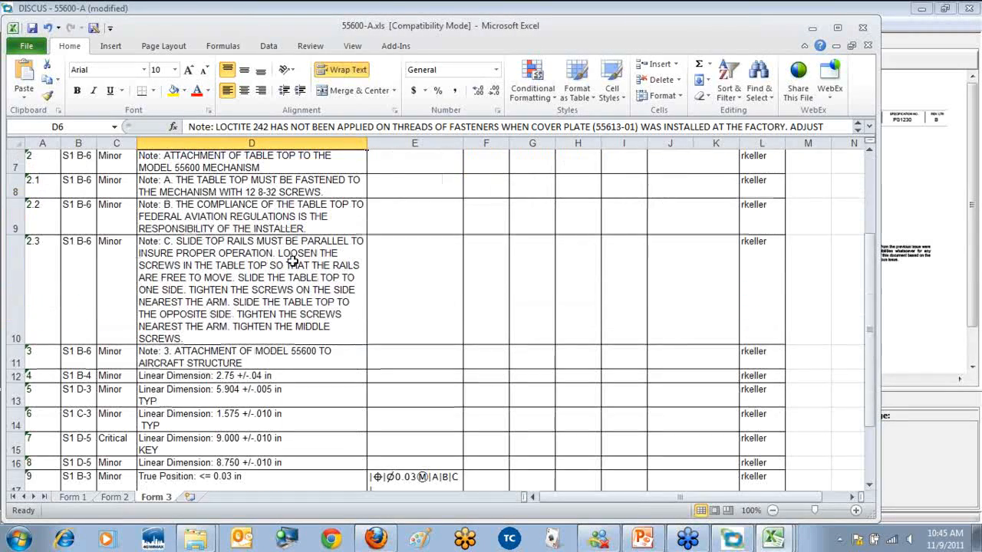
{"action": "scroll", "coordinate": [292, 260], "scroll_direction": "down", "scroll_amount": 2}
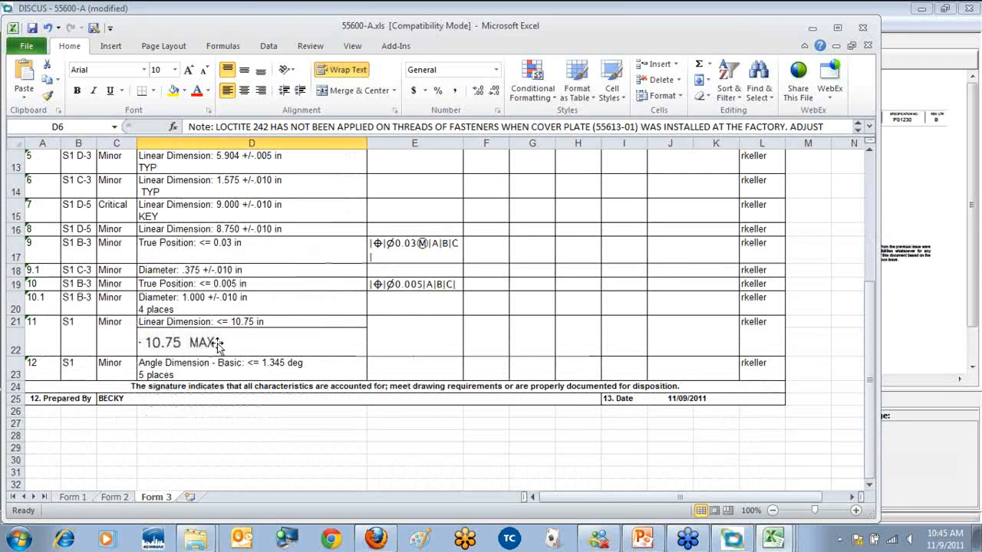
Step: Examine the captured drawing image under characteristic 11 on Form 3 and compare it with the text-only requirement rows
{"action": "left_click", "coordinate": [246, 343]}
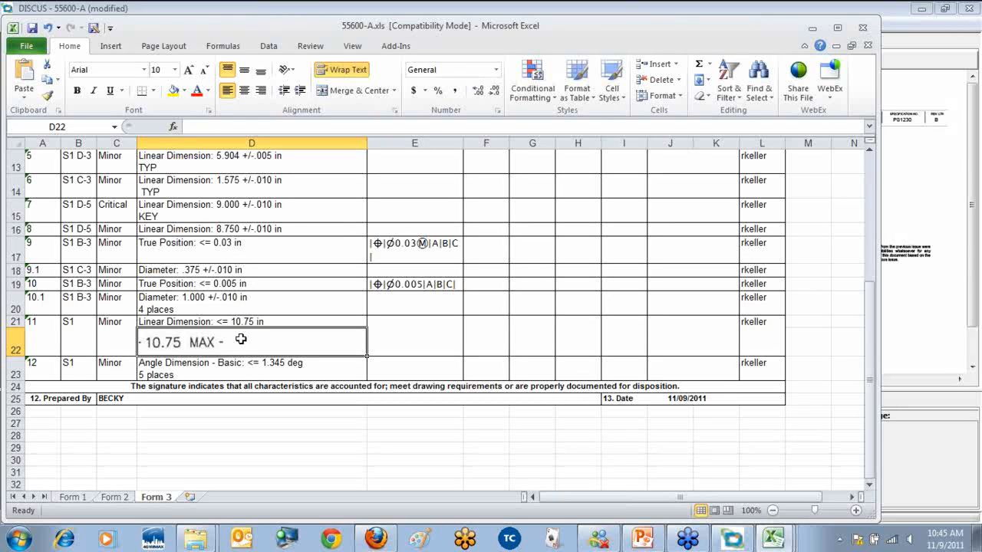
{"action": "scroll", "coordinate": [274, 344], "scroll_direction": "up", "scroll_amount": 2}
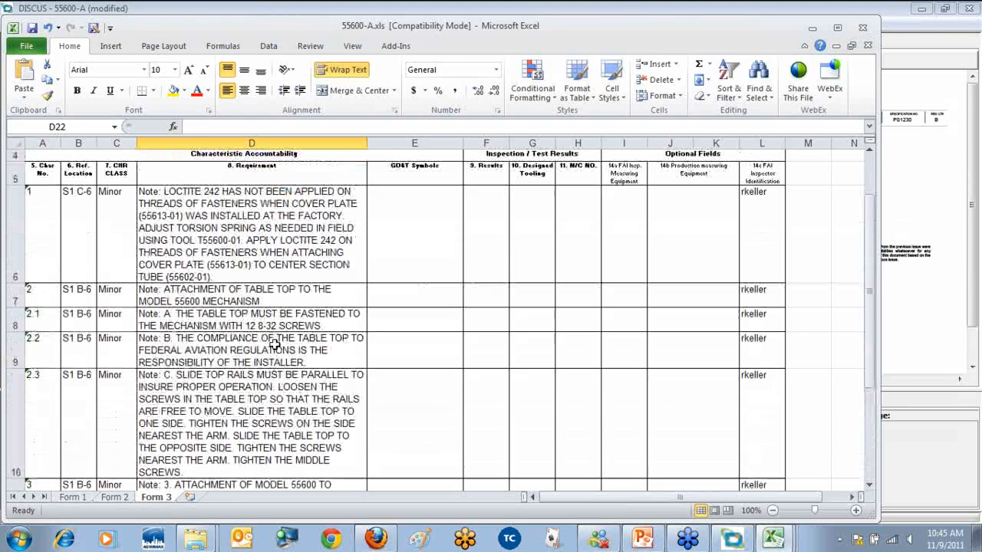
{"action": "scroll", "coordinate": [275, 344], "scroll_direction": "down", "scroll_amount": 2}
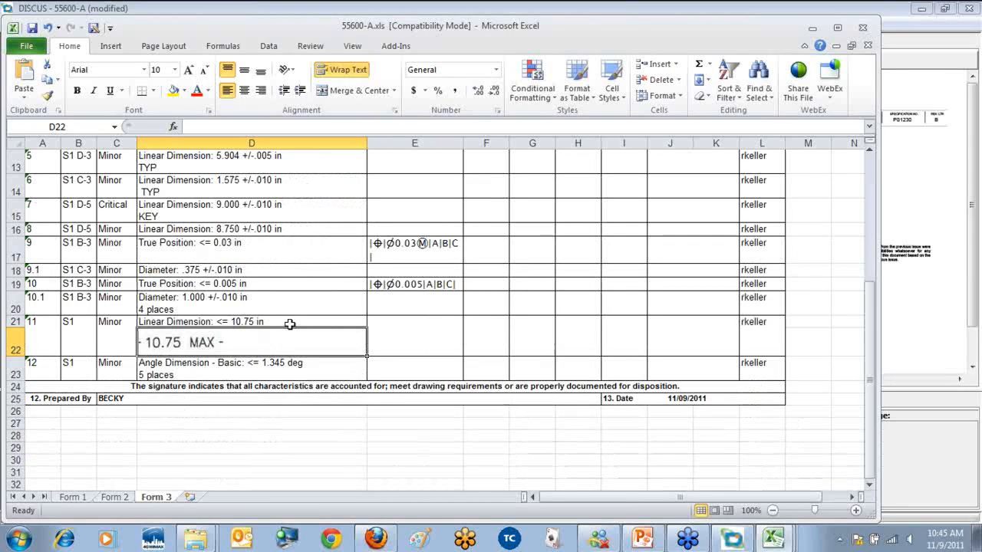
{"action": "left_click", "coordinate": [288, 322]}
{"action": "left_click", "coordinate": [282, 341]}
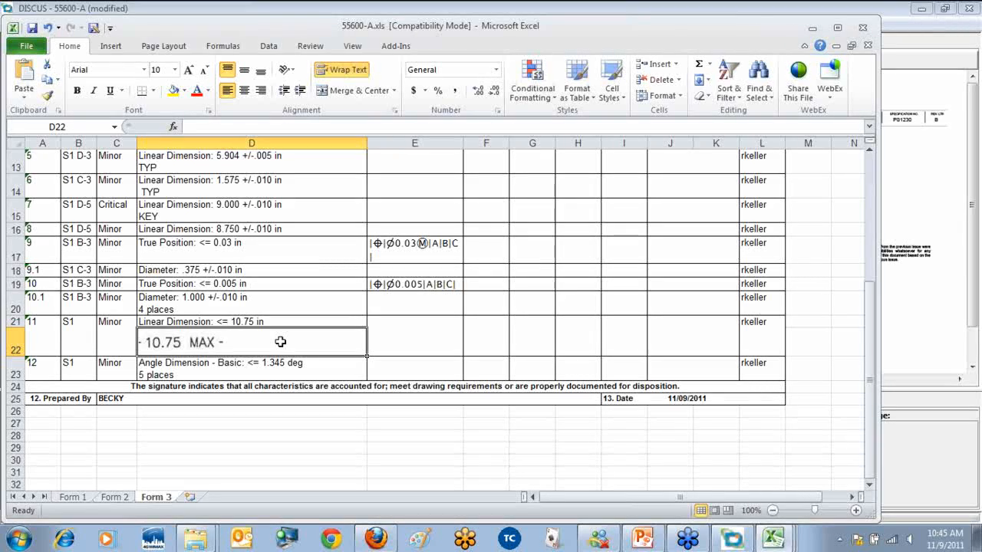
Step: Show Form 1 and review its part index, checking the manually entered parts and the imported parts' FAI report numbers
{"action": "left_click", "coordinate": [74, 497]}
{"action": "scroll", "coordinate": [74, 343], "scroll_direction": "down", "scroll_amount": 2}
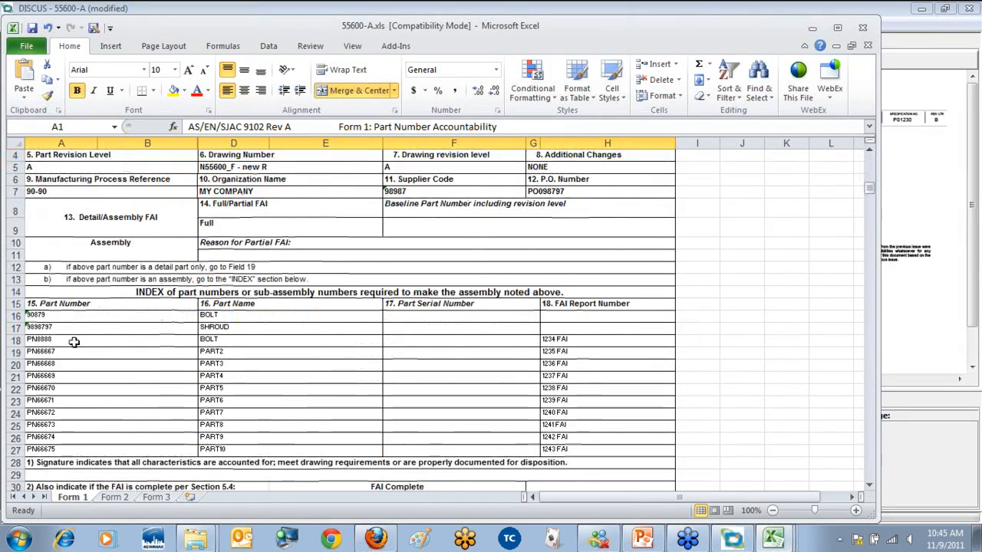
{"action": "left_click", "coordinate": [86, 278]}
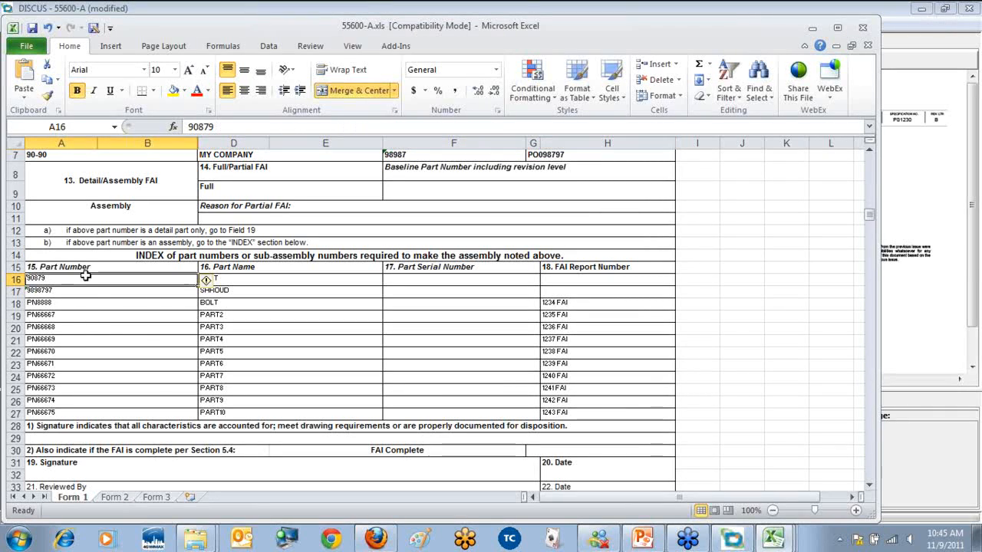
{"action": "left_click", "coordinate": [88, 289]}
{"action": "left_click", "coordinate": [227, 279]}
{"action": "left_click", "coordinate": [236, 291]}
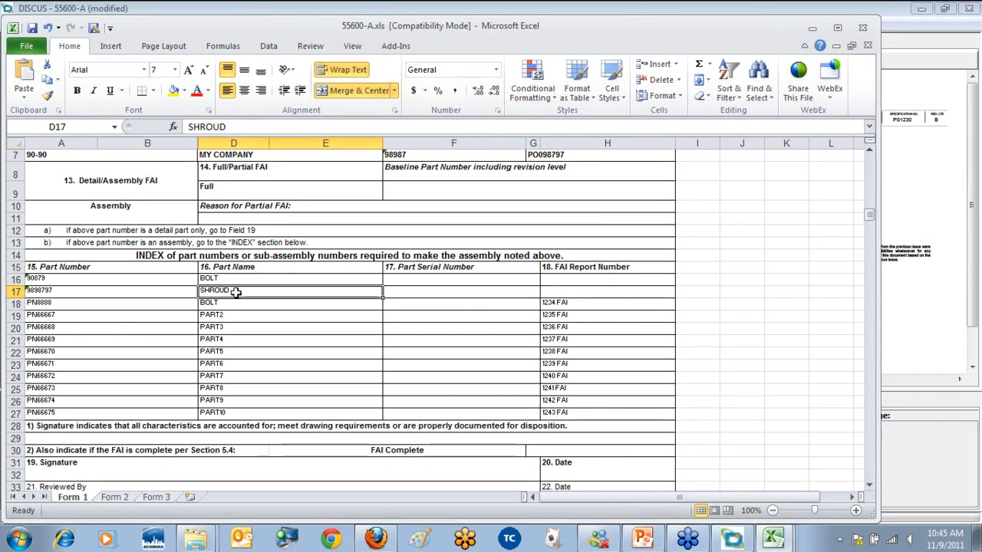
{"action": "left_click_drag", "start_coordinate": [583, 303], "coordinate": [522, 405]}
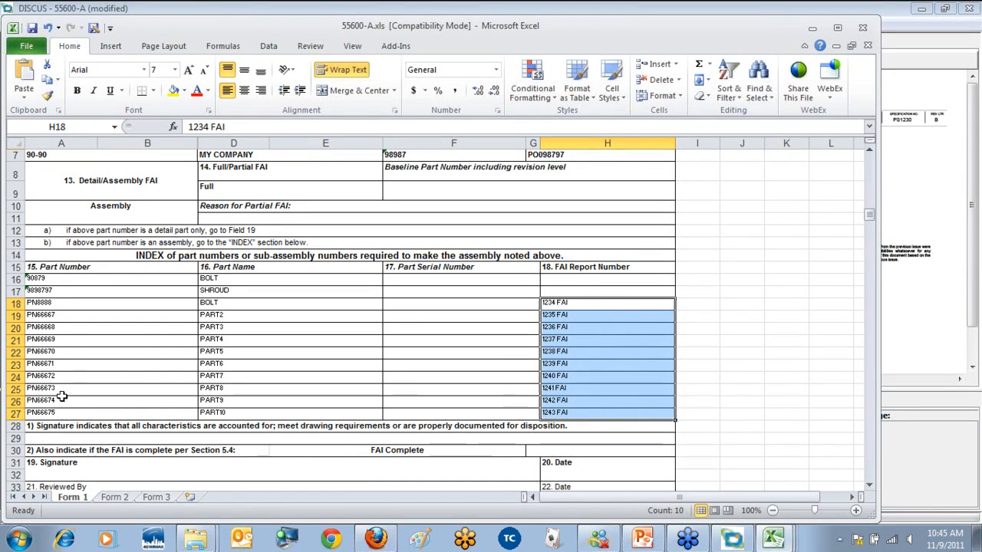
Step: Review the part number, part name and drawing number fields in the Form 1 header
{"action": "scroll", "coordinate": [68, 402], "scroll_direction": "up", "scroll_amount": 2}
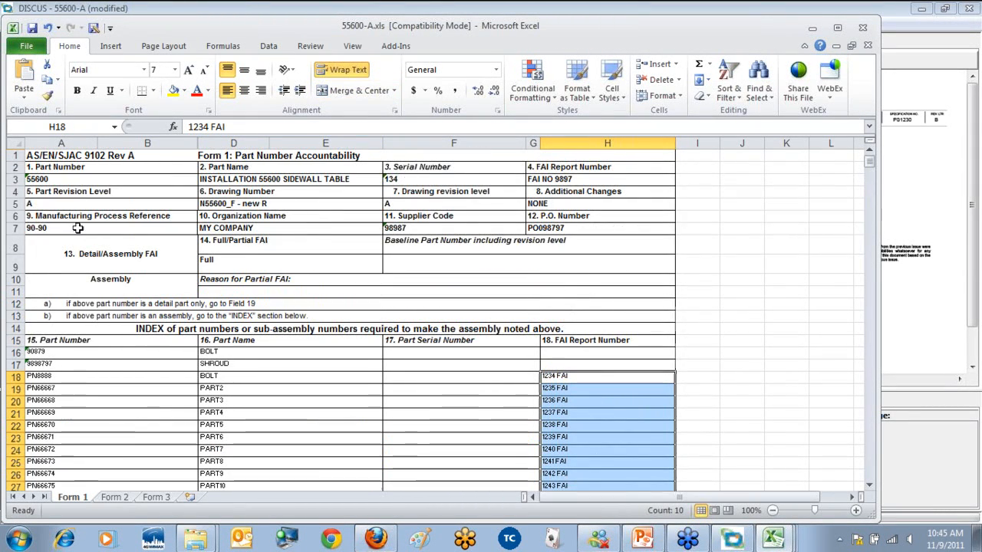
{"action": "left_click", "coordinate": [74, 178]}
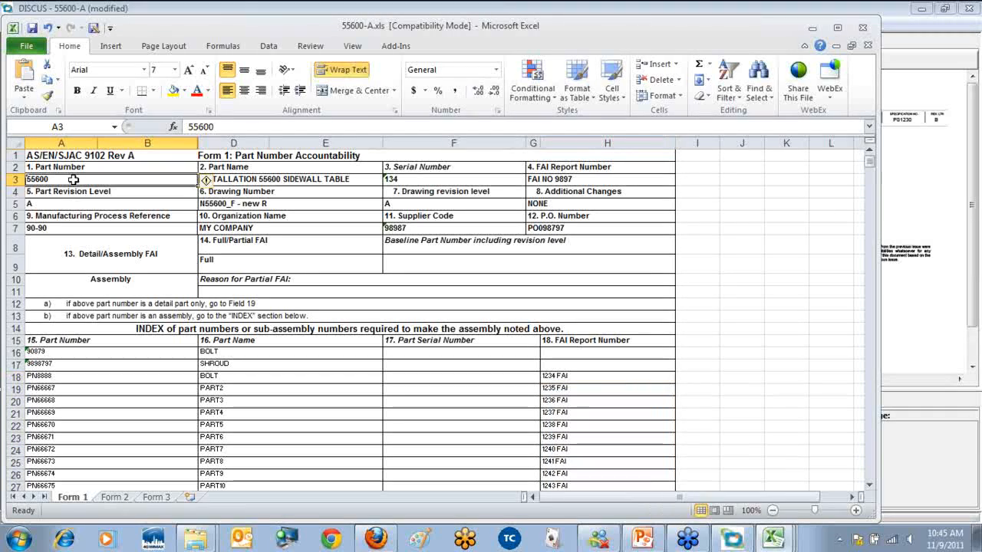
{"action": "left_click", "coordinate": [234, 178]}
{"action": "left_click", "coordinate": [242, 203]}
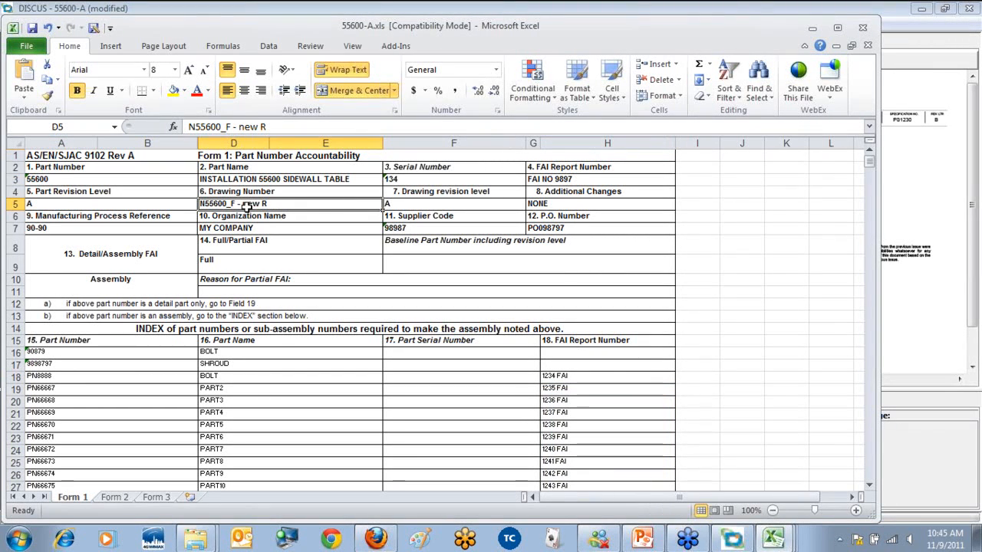
Step: Review Form 1's remaining header fields, including serial number, drawing revision, supplier code, P.O. number, additional changes, FAI report number and organization name
{"action": "left_click", "coordinate": [405, 181]}
{"action": "left_click", "coordinate": [402, 204]}
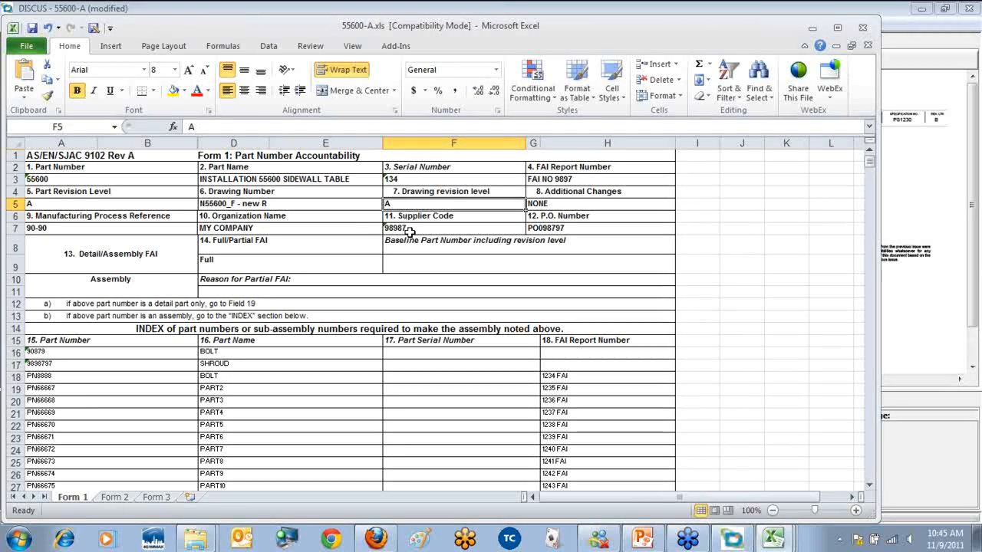
{"action": "left_click", "coordinate": [477, 231]}
{"action": "left_click", "coordinate": [540, 228]}
{"action": "left_click", "coordinate": [544, 206]}
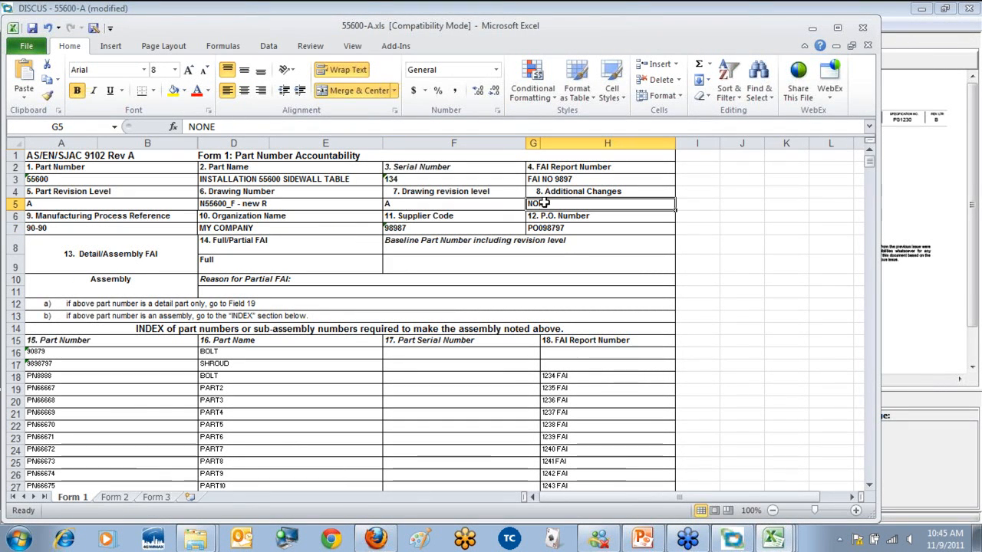
{"action": "left_click", "coordinate": [546, 182]}
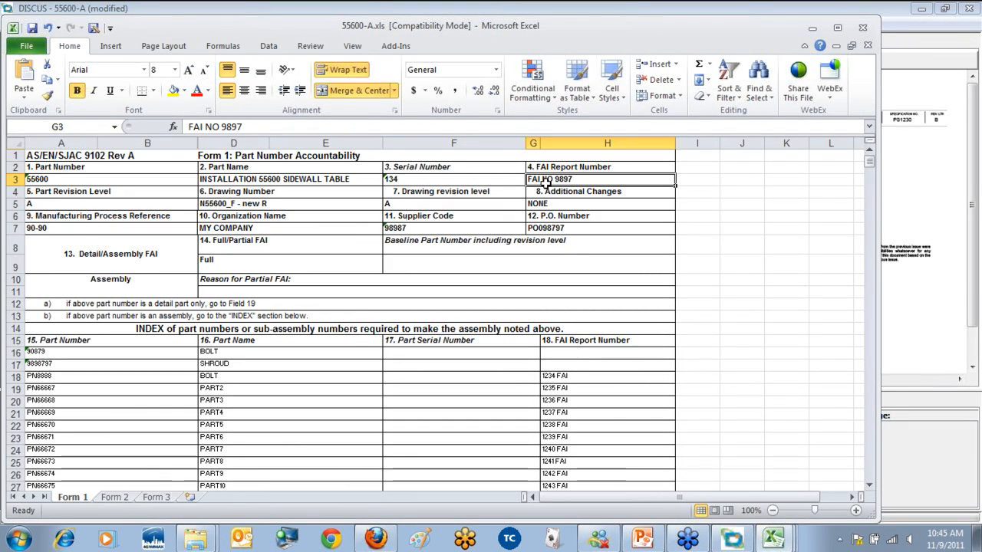
{"action": "left_click", "coordinate": [69, 230]}
{"action": "left_click", "coordinate": [220, 228]}
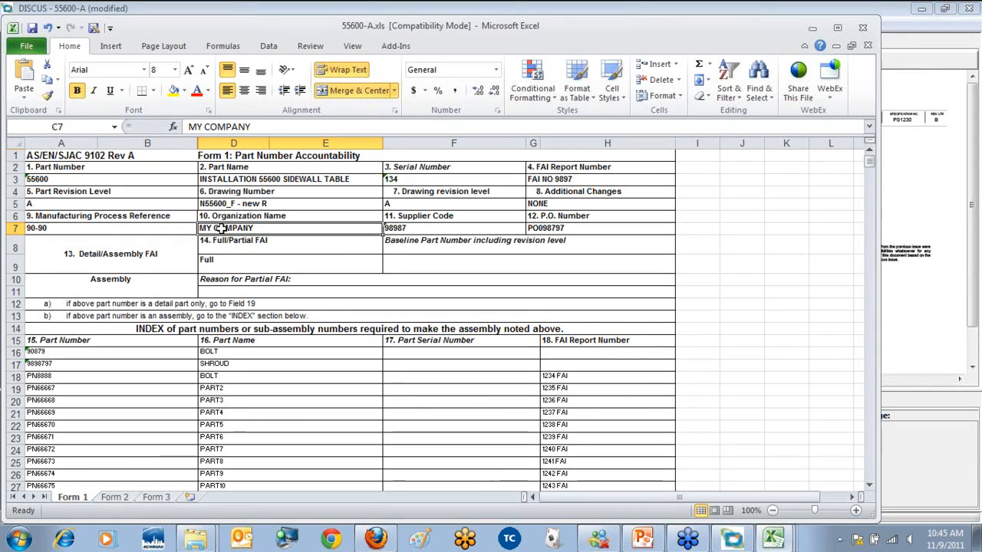
Step: Check the Detail/Assembly and Full/Partial FAI entries on Form 1 and view the form down to its signature block
{"action": "left_click", "coordinate": [115, 288]}
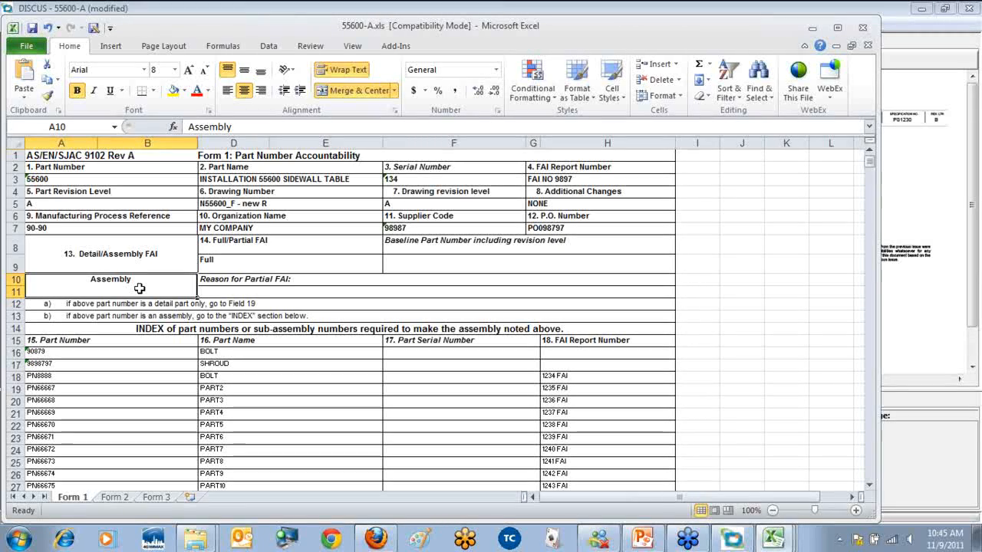
{"action": "left_click", "coordinate": [223, 265]}
{"action": "scroll", "coordinate": [130, 276], "scroll_direction": "down", "scroll_amount": 3}
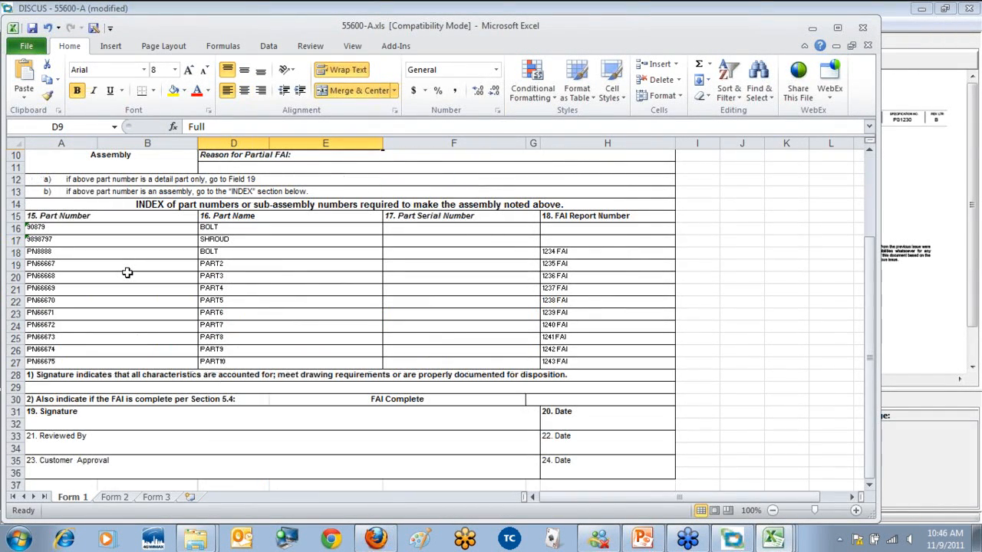
Step: Show Form 2 and review its material and process rows, including the last imported row and its special process supplier code
{"action": "left_click", "coordinate": [114, 497]}
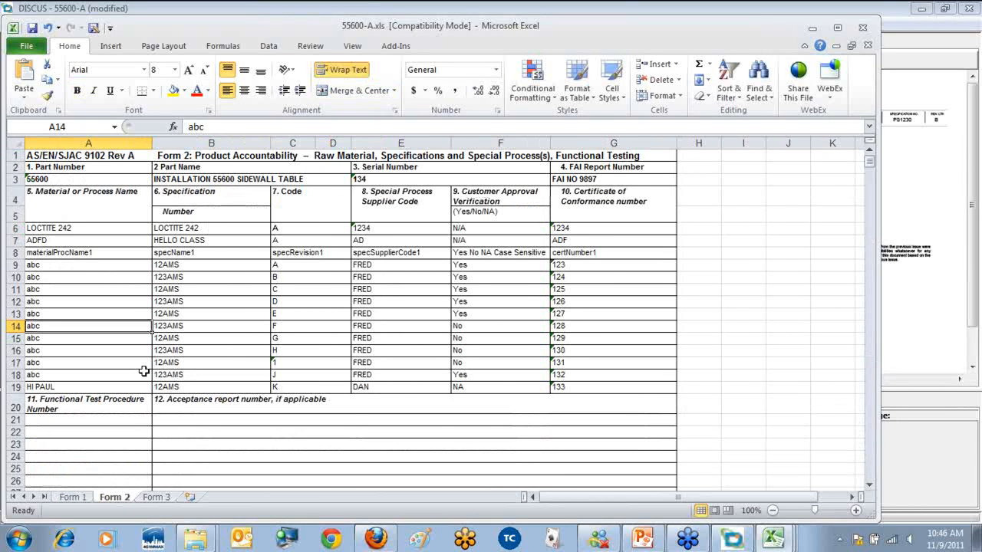
{"action": "left_click", "coordinate": [64, 390]}
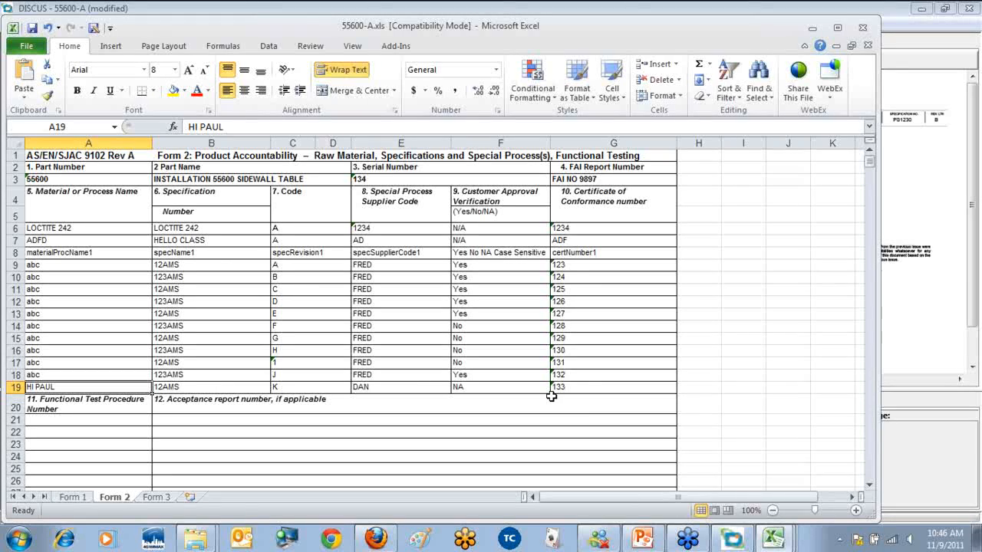
{"action": "left_click", "coordinate": [379, 392]}
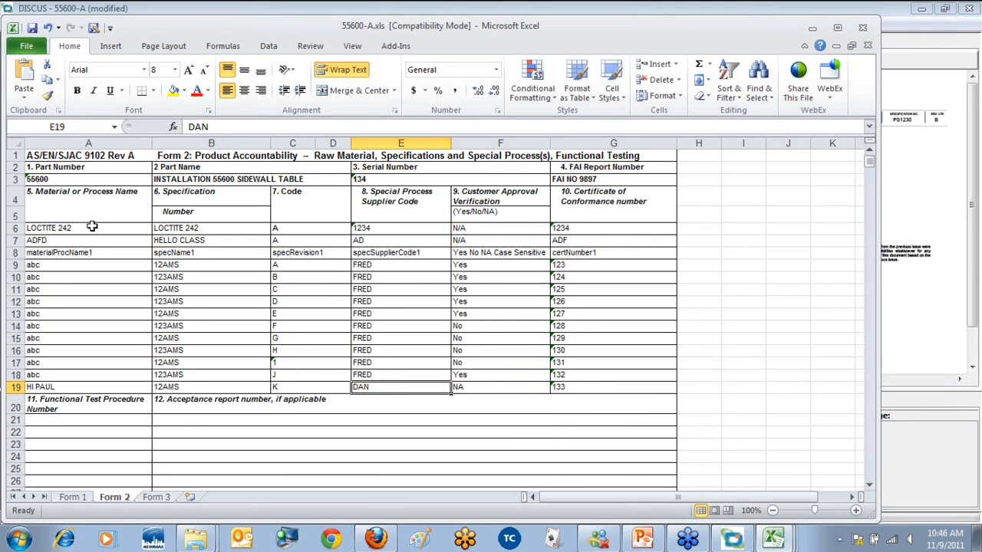
Step: Review the functional test section at the end of Form 2 and check the Prepared By and Date fields
{"action": "scroll", "coordinate": [123, 241], "scroll_direction": "down", "scroll_amount": 3}
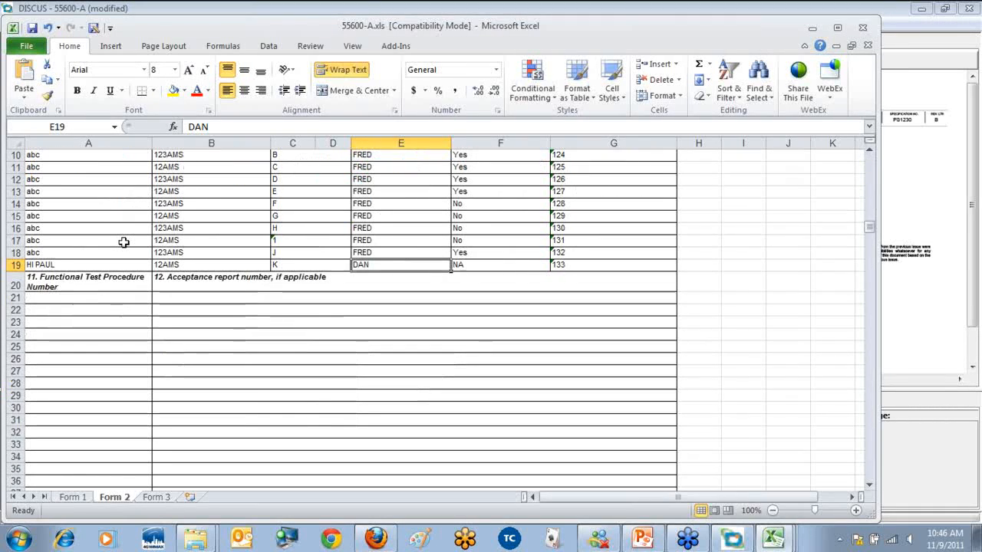
{"action": "scroll", "coordinate": [124, 240], "scroll_direction": "down", "scroll_amount": 2}
{"action": "scroll", "coordinate": [124, 243], "scroll_direction": "down", "scroll_amount": 2}
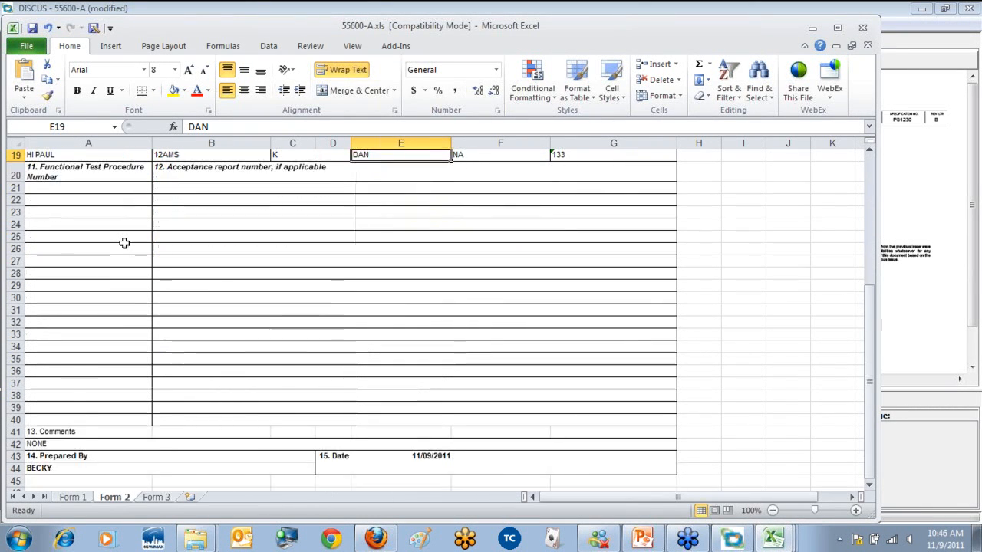
{"action": "left_click", "coordinate": [76, 423]}
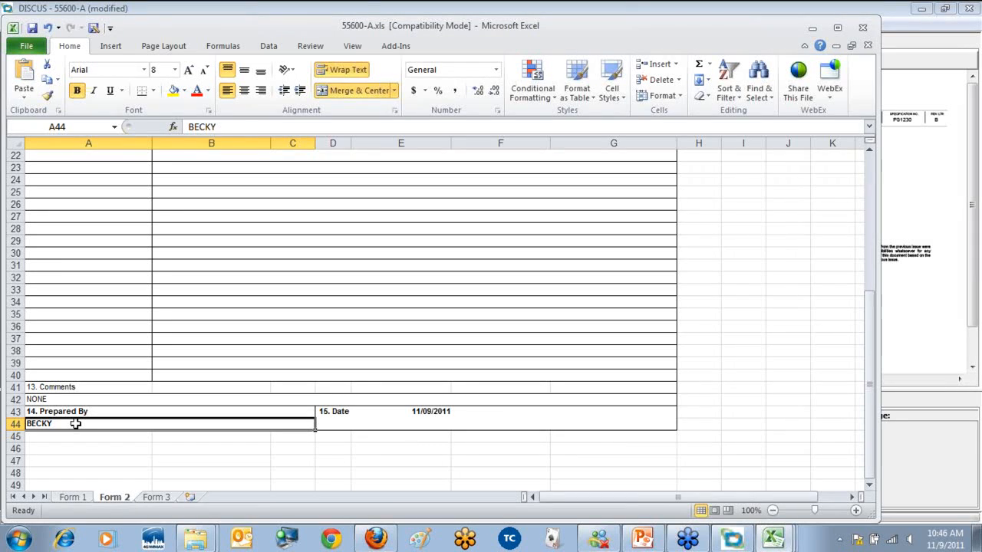
{"action": "left_click", "coordinate": [442, 415]}
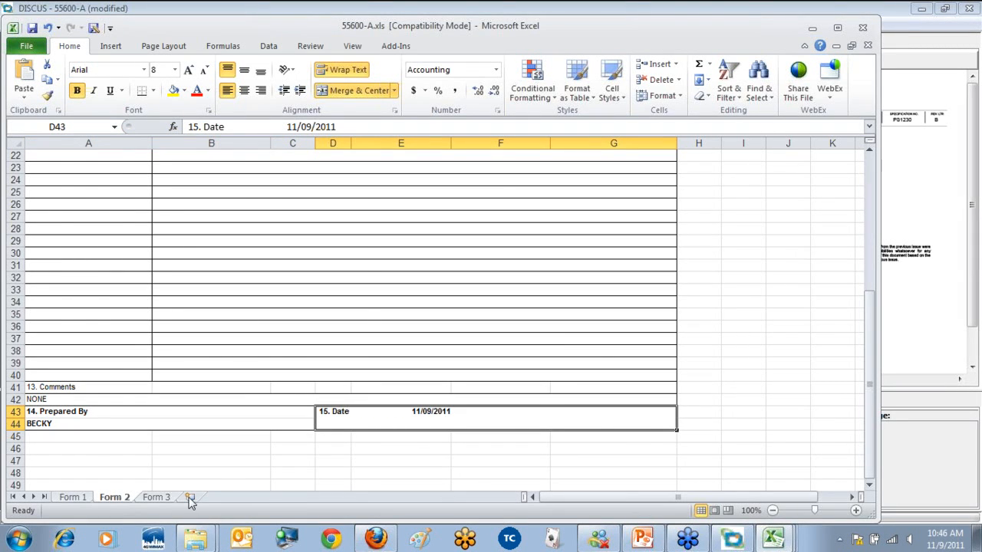
Step: Look over Form 3 from its signature row back to the header, then close 55600-A.xls and minimize Excel
{"action": "left_click", "coordinate": [155, 497]}
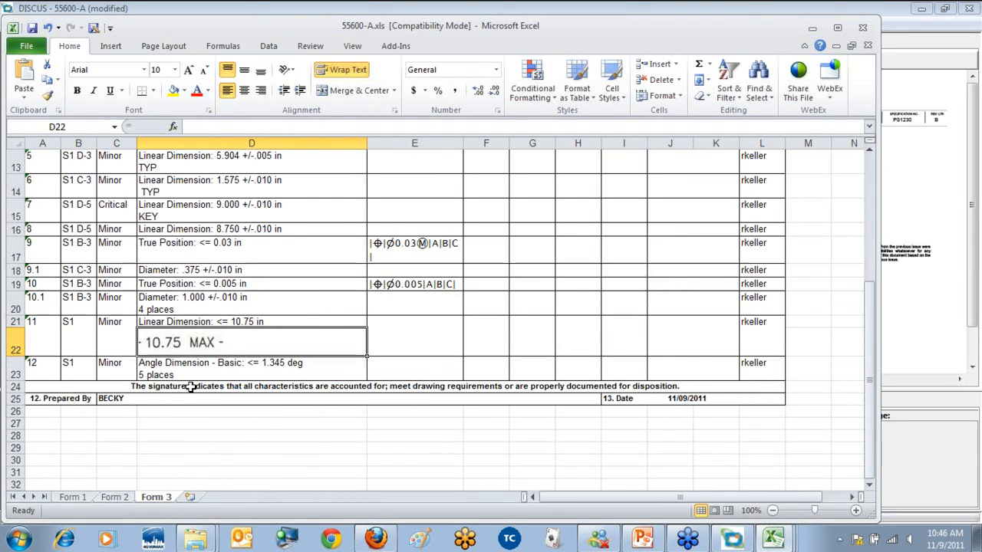
{"action": "scroll", "coordinate": [192, 429], "scroll_direction": "up", "scroll_amount": 1}
{"action": "scroll", "coordinate": [191, 388], "scroll_direction": "up", "scroll_amount": 3}
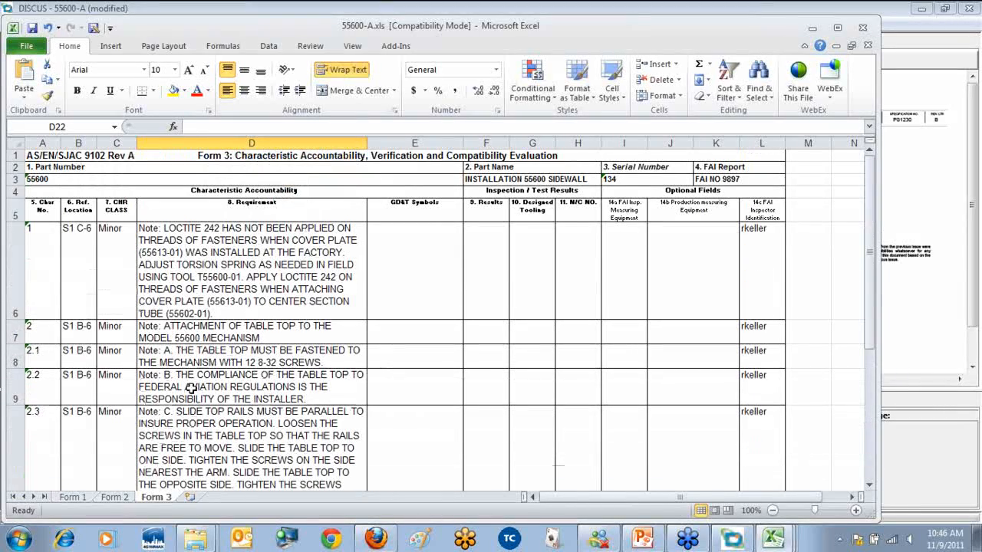
{"action": "left_click", "coordinate": [869, 45]}
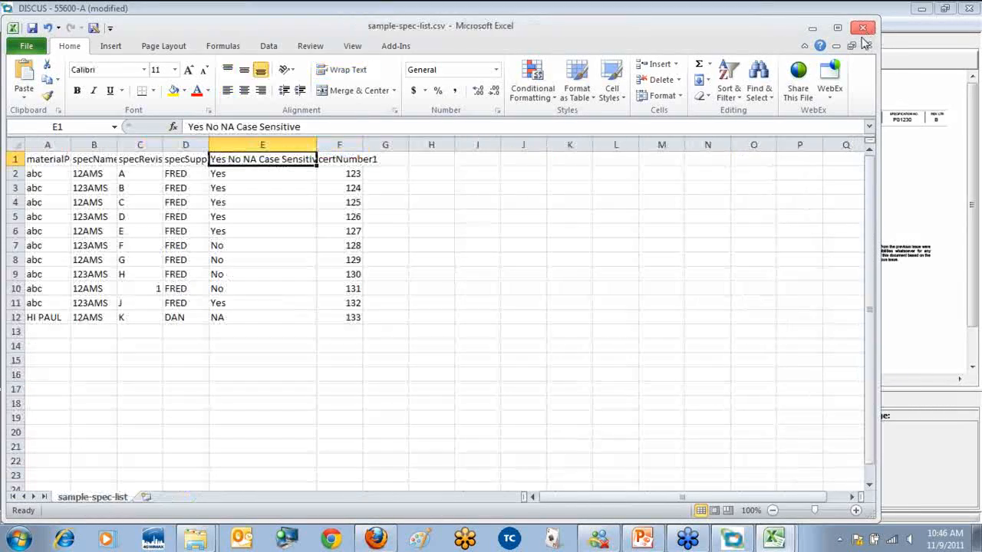
{"action": "left_click", "coordinate": [812, 28]}
Step: Turn off Exclude Image Requirements in DISCUS and apply the setting to the characteristics already defined
{"action": "left_click", "coordinate": [192, 23]}
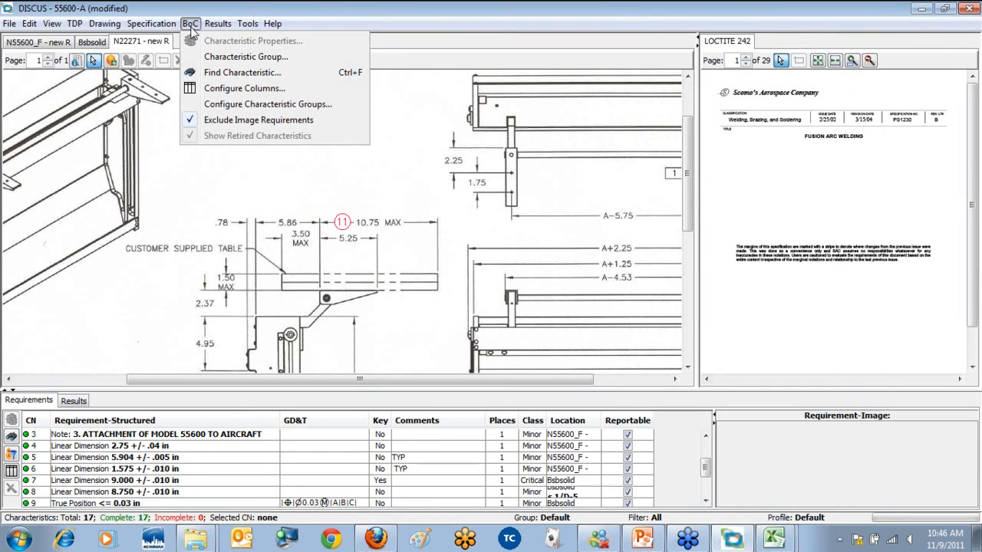
{"action": "left_click", "coordinate": [234, 121]}
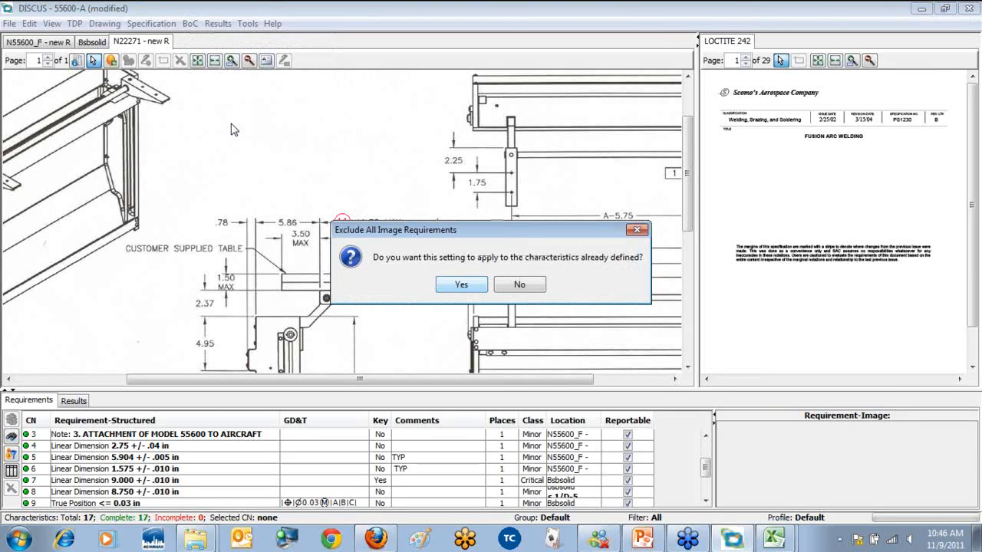
{"action": "left_click", "coordinate": [460, 287]}
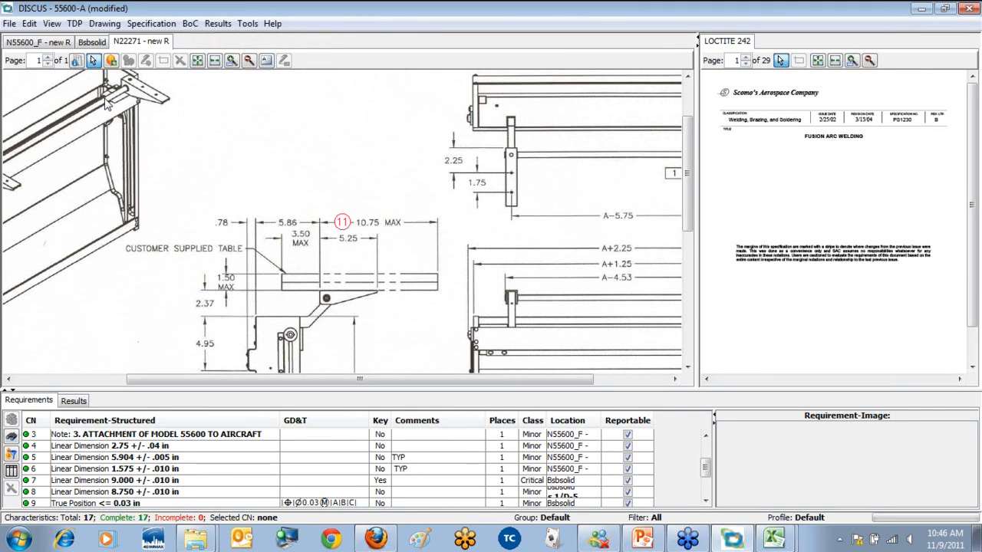
Step: Export the report to Excel with the DISCUS-AS9102.xls template as 55600-AS.xls and open the exported file
{"action": "left_click", "coordinate": [9, 23]}
{"action": "mouse_move", "coordinate": [38, 115]}
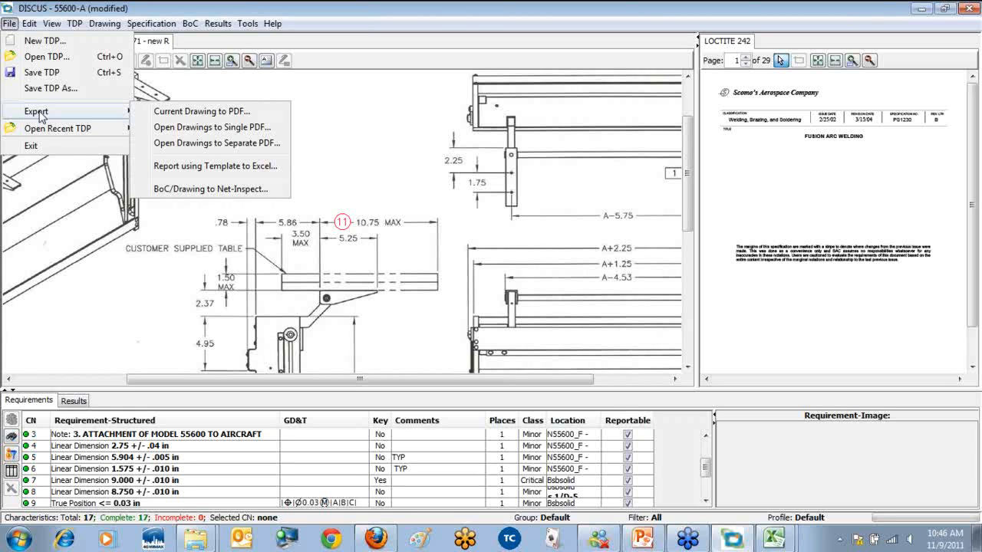
{"action": "left_click", "coordinate": [230, 165]}
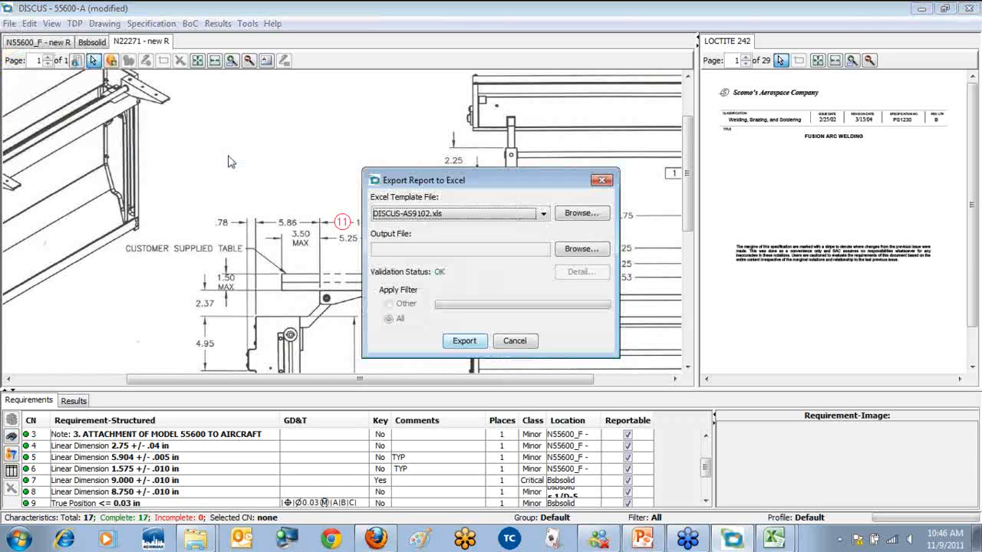
{"action": "left_click", "coordinate": [580, 253]}
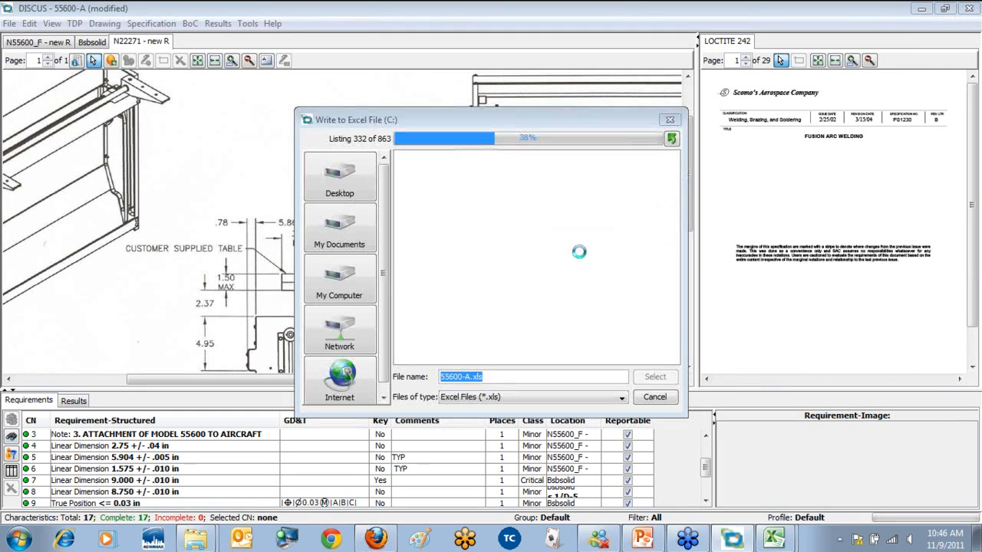
{"action": "left_click", "coordinate": [469, 377]}
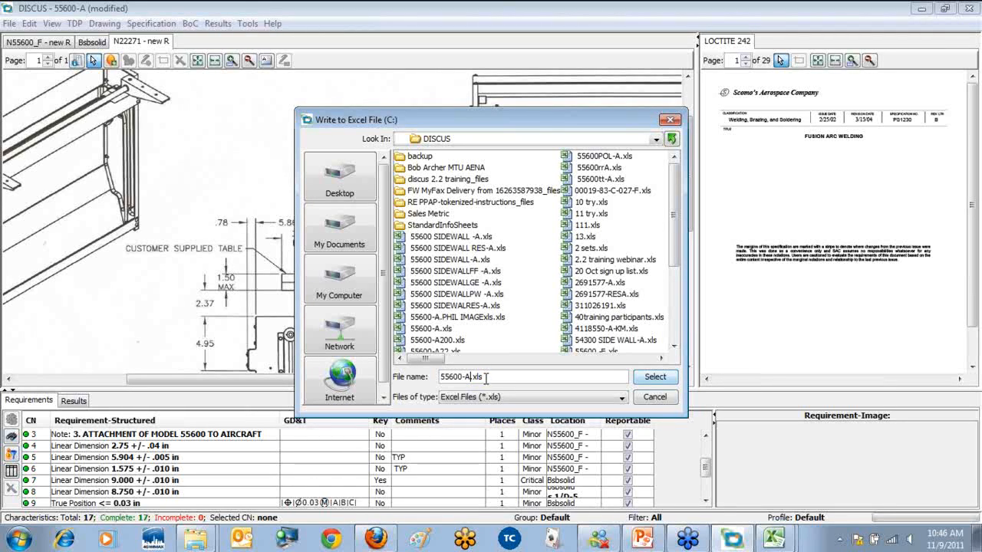
{"action": "type", "text": "S"}
{"action": "left_click", "coordinate": [654, 379]}
{"action": "left_click", "coordinate": [464, 342]}
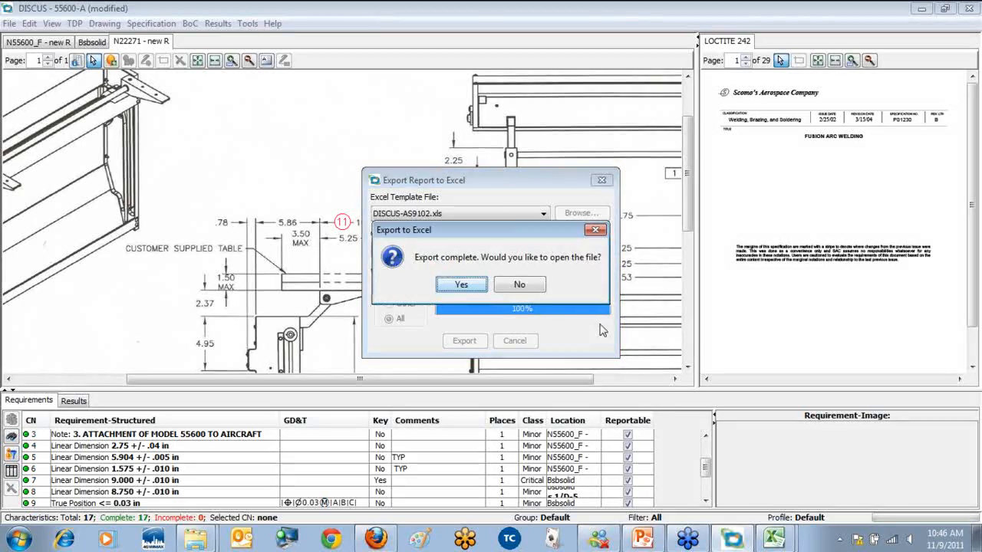
{"action": "left_click", "coordinate": [466, 286]}
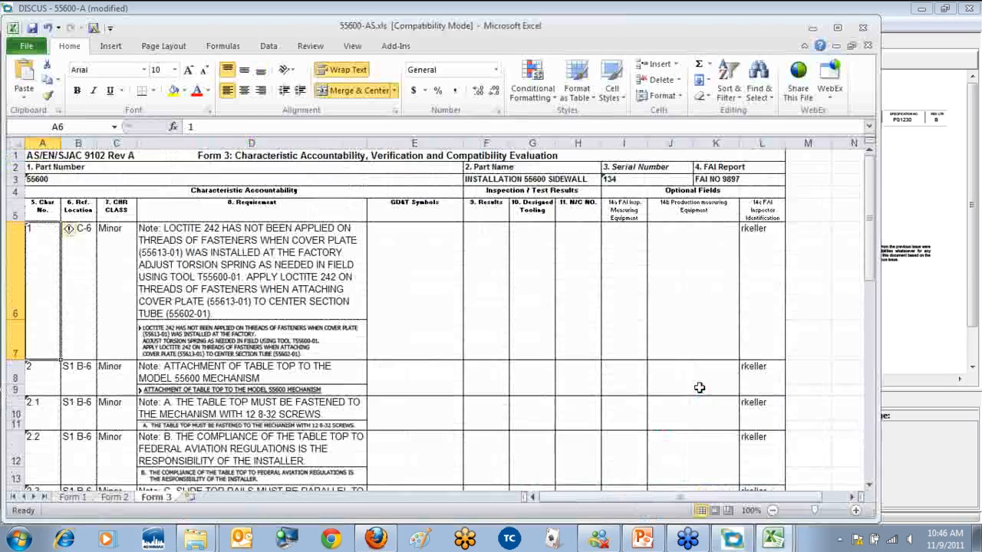
Step: Examine the requirement images under each characteristic on Form 3 of 55600-AS.xls, from the notes to characteristic 12
{"action": "scroll", "coordinate": [279, 270], "scroll_direction": "down", "scroll_amount": 2}
{"action": "scroll", "coordinate": [280, 270], "scroll_direction": "down", "scroll_amount": 3}
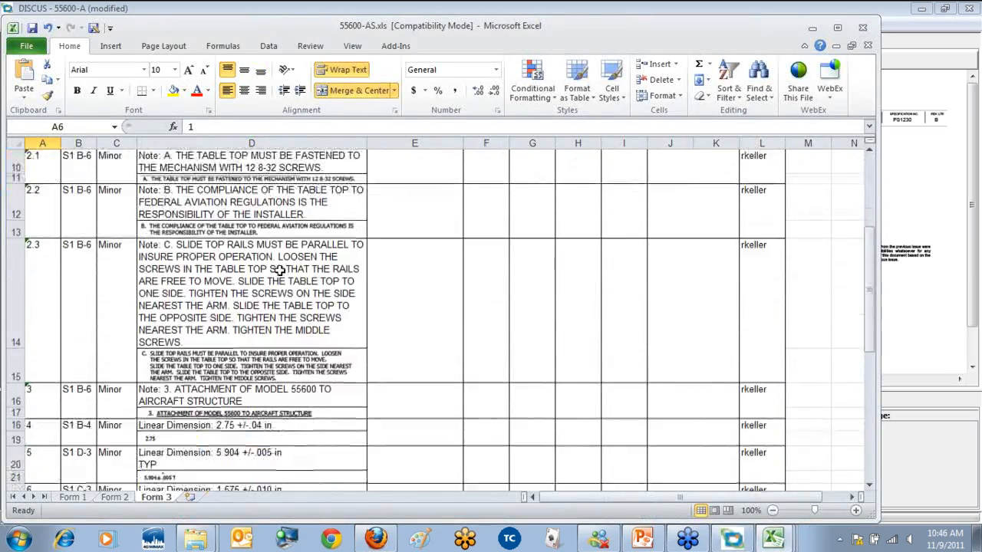
{"action": "scroll", "coordinate": [280, 270], "scroll_direction": "down", "scroll_amount": 1}
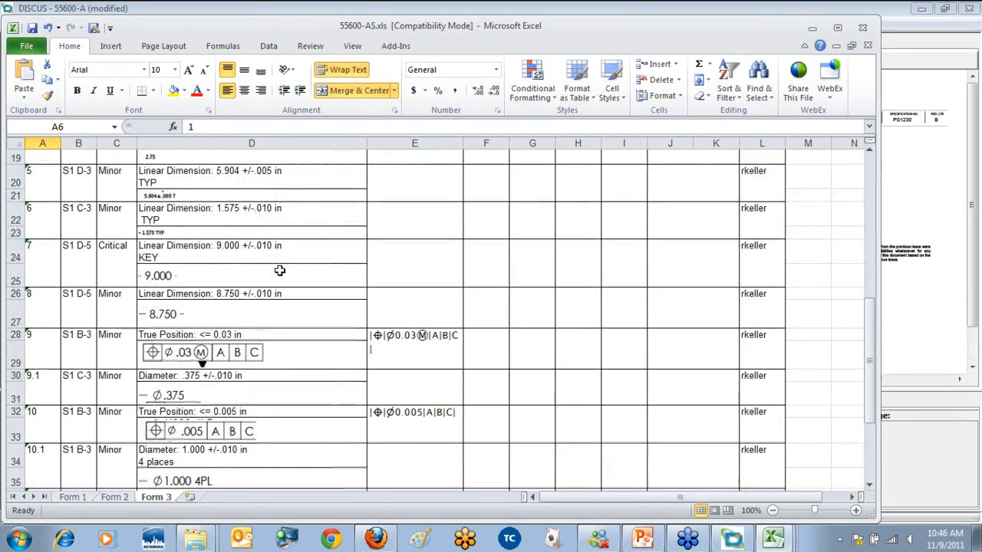
{"action": "scroll", "coordinate": [280, 269], "scroll_direction": "down", "scroll_amount": 3}
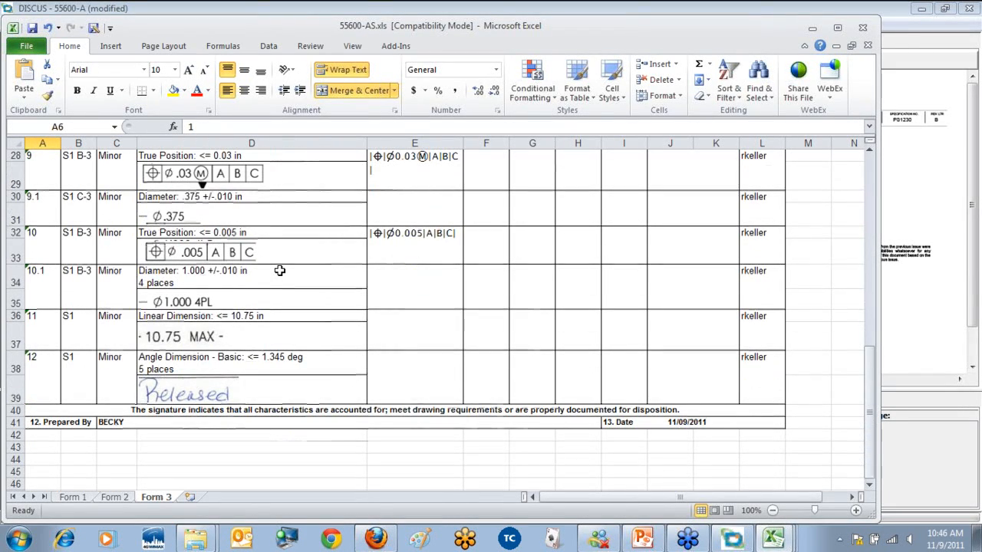
{"action": "scroll", "coordinate": [280, 270], "scroll_direction": "up", "scroll_amount": 2}
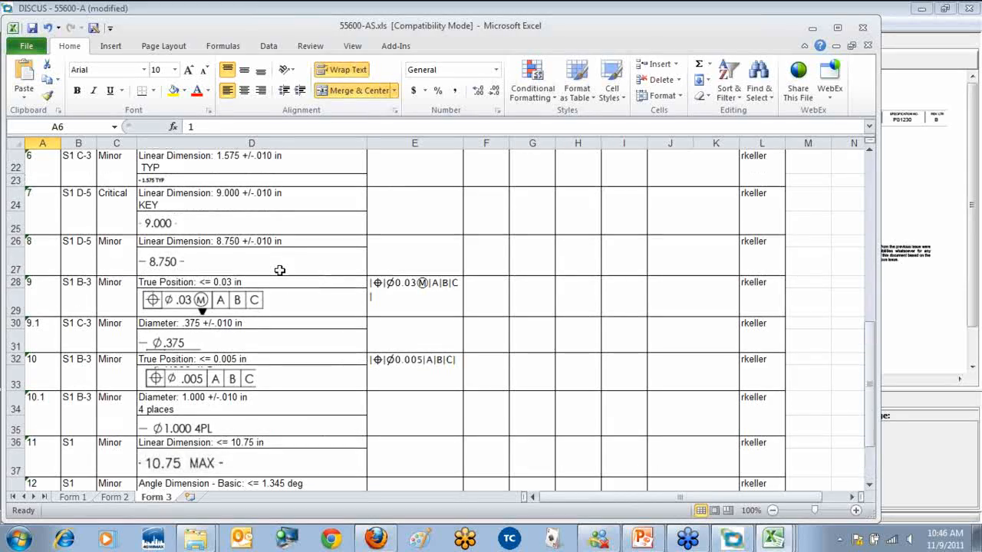
{"action": "scroll", "coordinate": [280, 269], "scroll_direction": "down", "scroll_amount": 2}
{"action": "scroll", "coordinate": [280, 270], "scroll_direction": "up", "scroll_amount": 3}
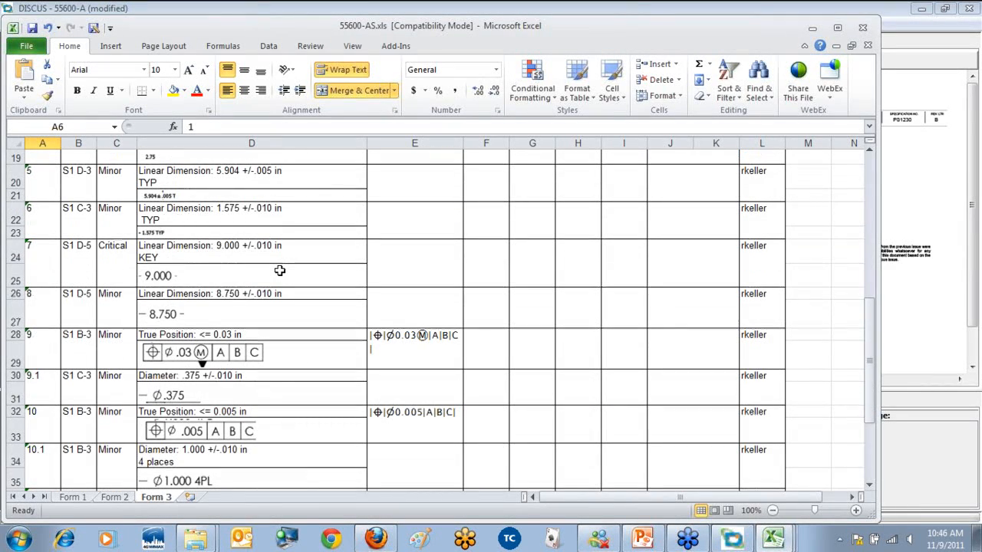
Step: Switch back to DISCUS and turn on Exclude Image Requirements, applying it to the characteristics already defined
{"action": "left_click", "coordinate": [732, 539]}
{"action": "left_click", "coordinate": [190, 23]}
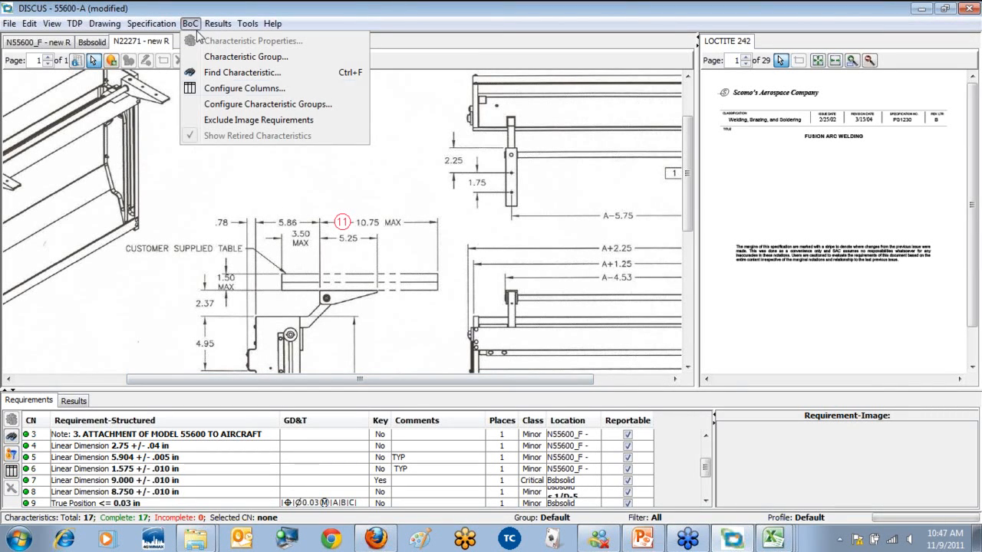
{"action": "left_click", "coordinate": [247, 126]}
{"action": "left_click", "coordinate": [471, 285]}
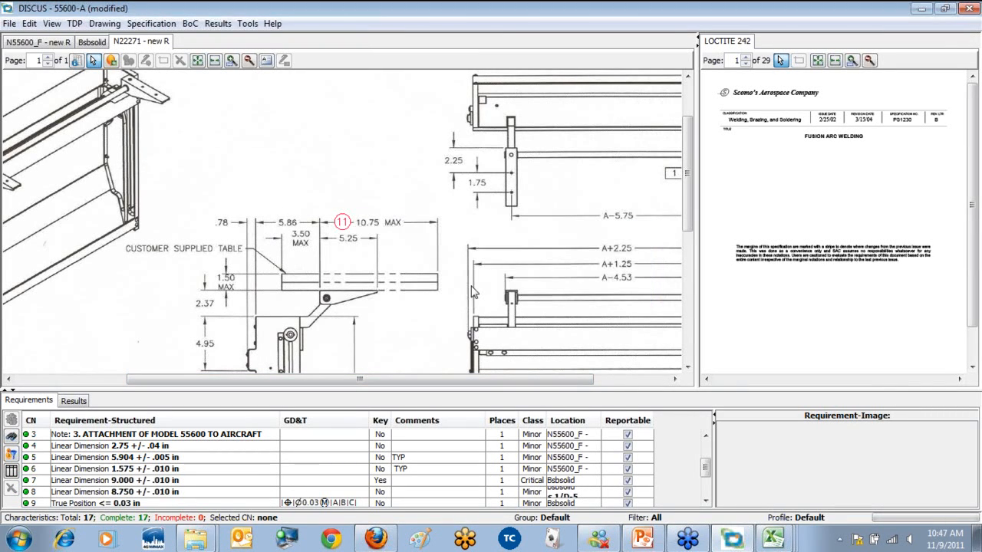
Step: Turn off Exclude Requirement Image from Export for characteristic 9, the 0.03 in true position, and accept its properties
{"action": "scroll", "coordinate": [73, 448], "scroll_direction": "down", "scroll_amount": 2}
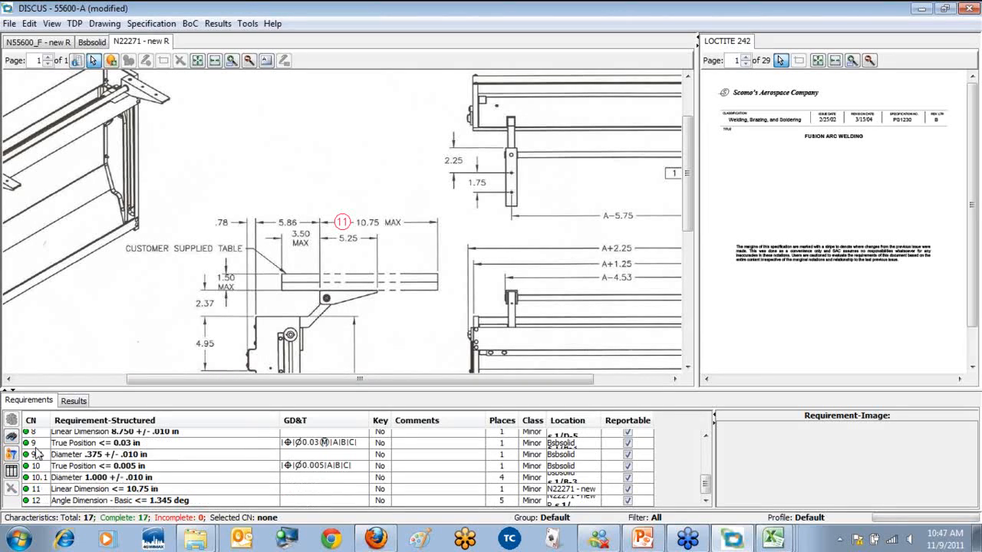
{"action": "double_click", "coordinate": [33, 448]}
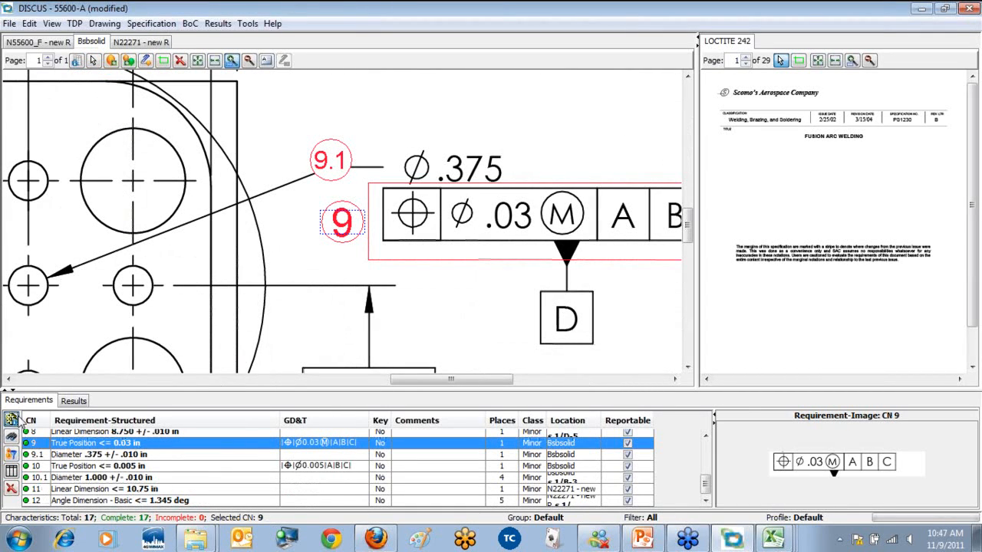
{"action": "left_click", "coordinate": [301, 183]}
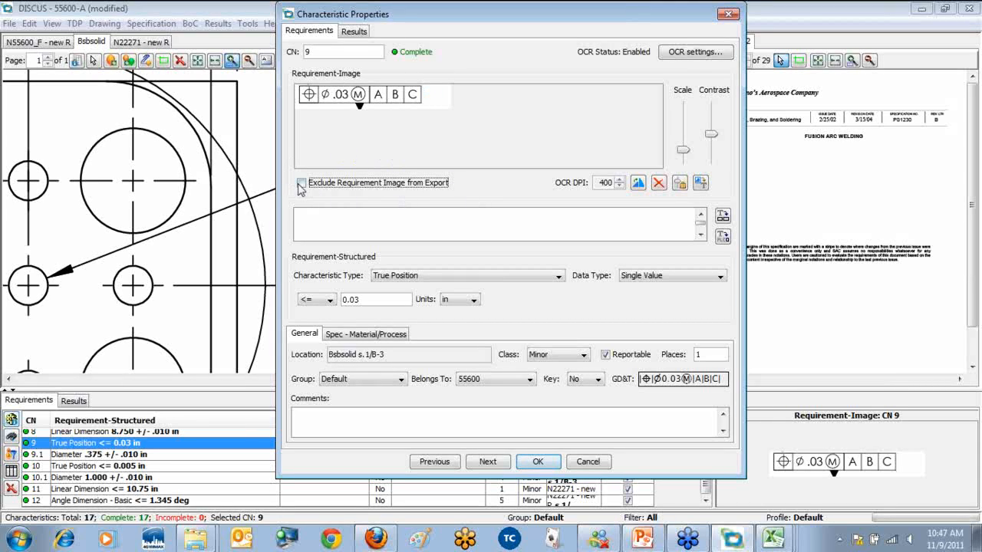
{"action": "left_click", "coordinate": [537, 461]}
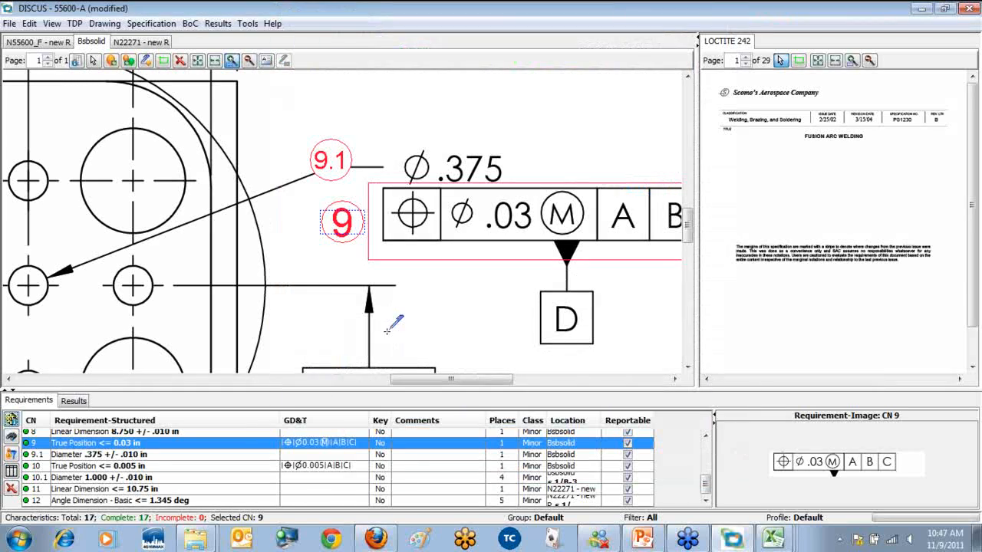
Step: Export the report to Excel with the DISCUS-AS9102.xls template as 55600-A9.xls and open the exported file
{"action": "left_click", "coordinate": [10, 23]}
{"action": "mouse_move", "coordinate": [49, 113]}
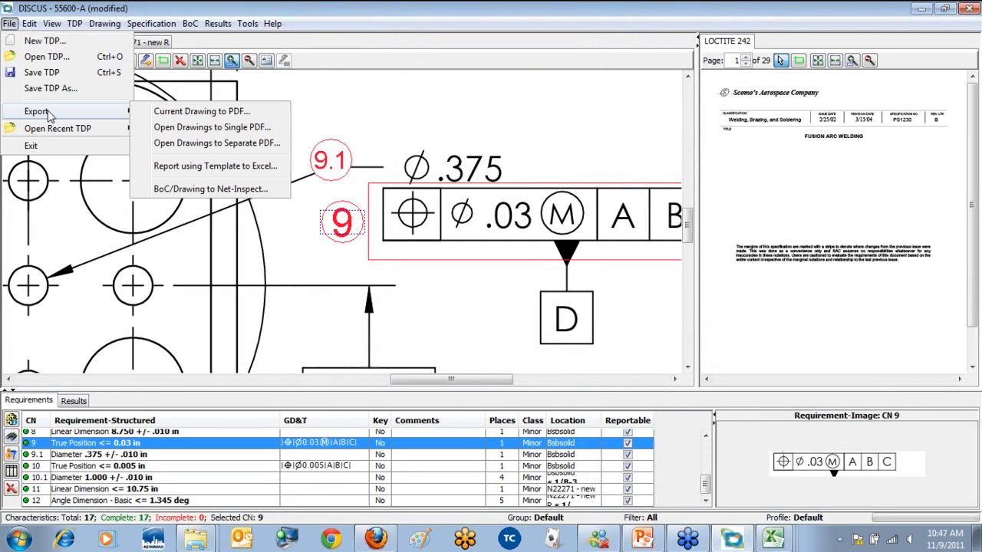
{"action": "left_click", "coordinate": [227, 167]}
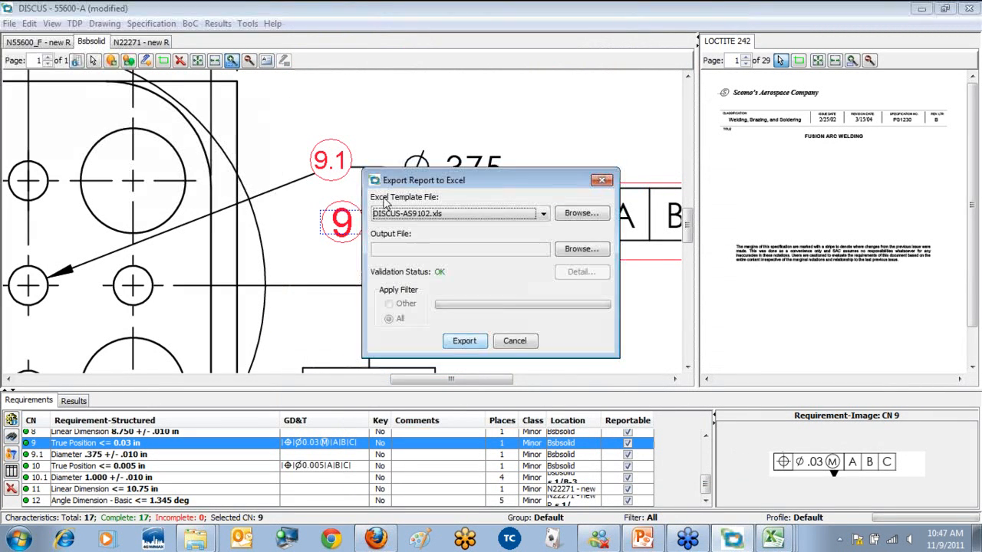
{"action": "left_click", "coordinate": [589, 253]}
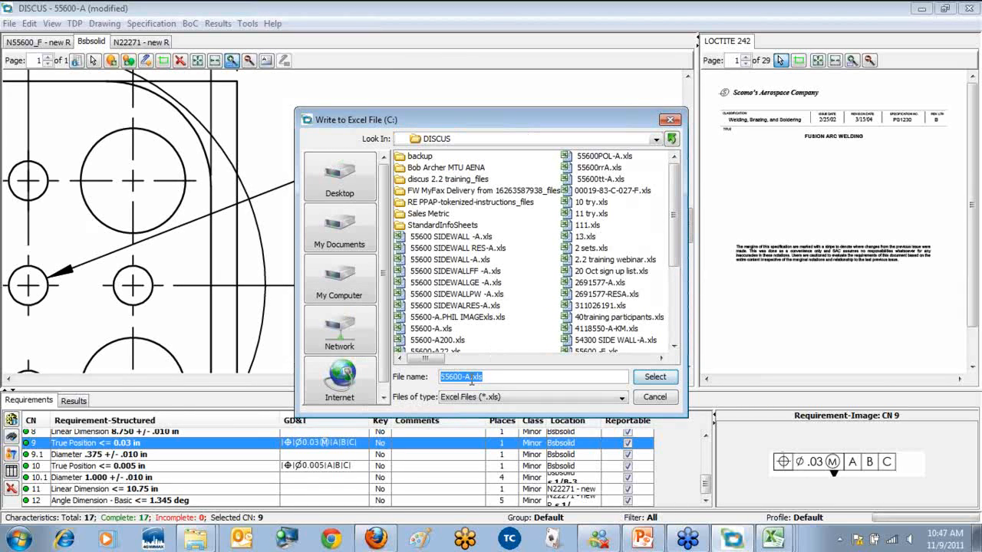
{"action": "left_click", "coordinate": [471, 378]}
{"action": "type", "text": "9"}
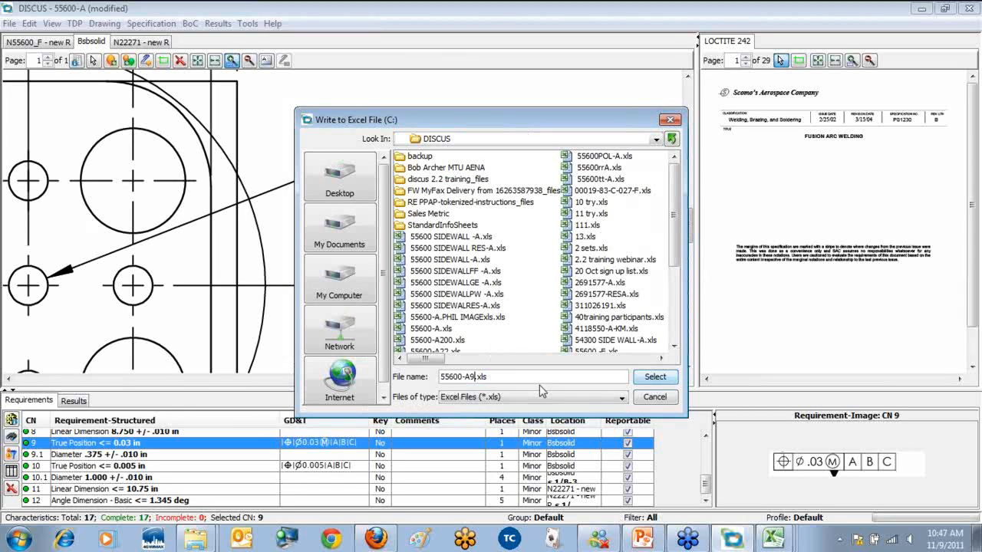
{"action": "left_click", "coordinate": [655, 377]}
{"action": "left_click", "coordinate": [464, 340]}
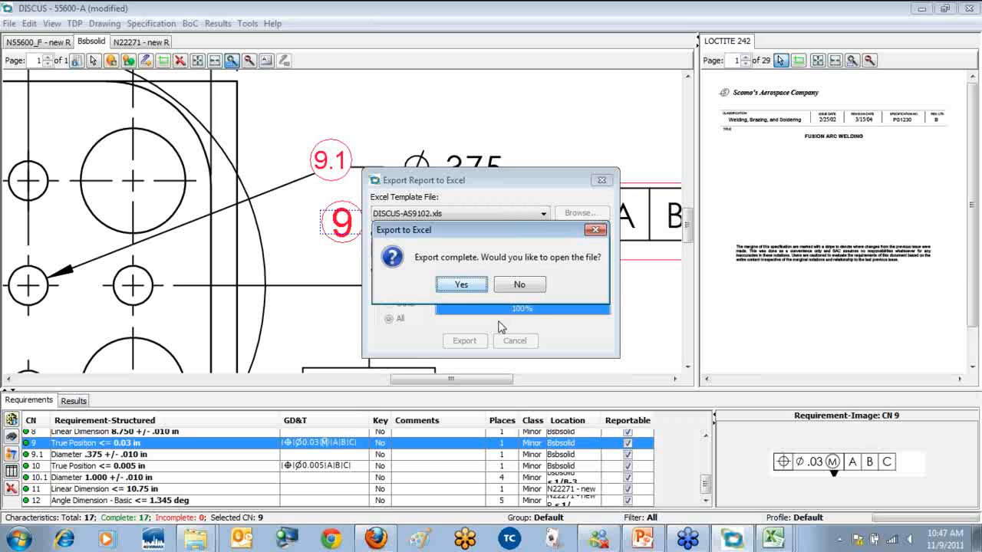
{"action": "left_click", "coordinate": [462, 283]}
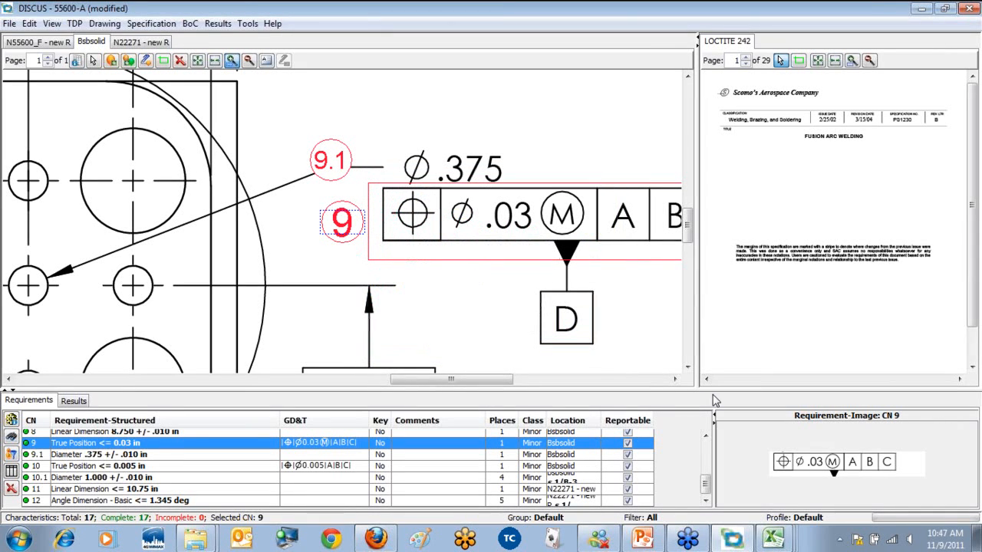
Step: Switch to 55600-A9.xls in Excel and check on Form 3 which characteristics have a requirement image, selecting the one under characteristic 9
{"action": "left_click", "coordinate": [776, 539]}
{"action": "left_click", "coordinate": [736, 435]}
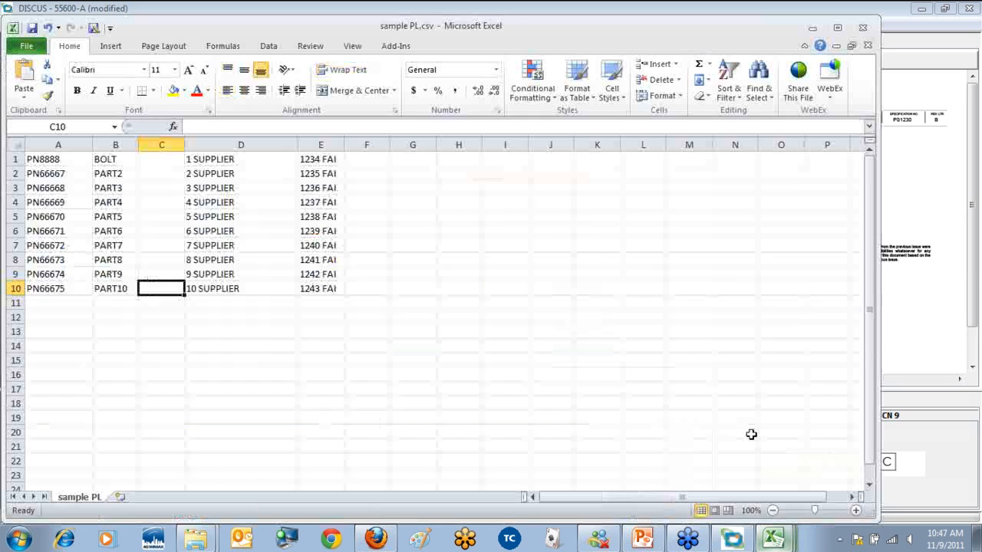
{"action": "mouse_move", "coordinate": [774, 540]}
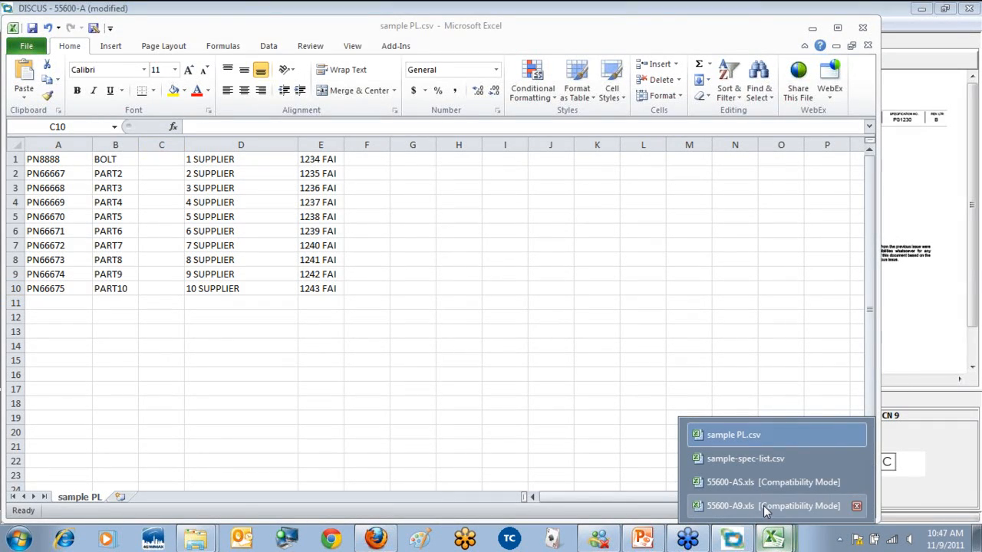
{"action": "left_click", "coordinate": [757, 506]}
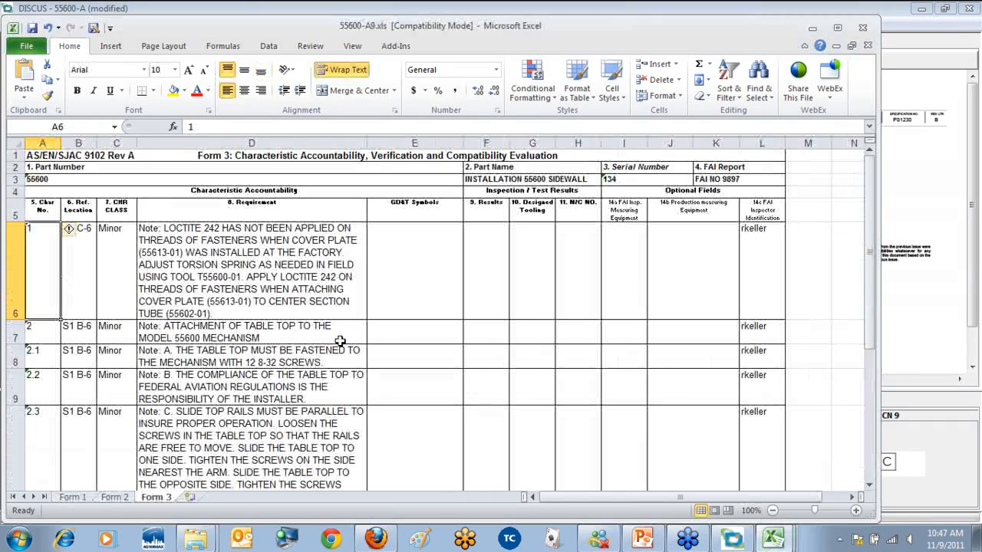
{"action": "scroll", "coordinate": [242, 256], "scroll_direction": "down", "scroll_amount": 2}
{"action": "scroll", "coordinate": [242, 255], "scroll_direction": "down", "scroll_amount": 1}
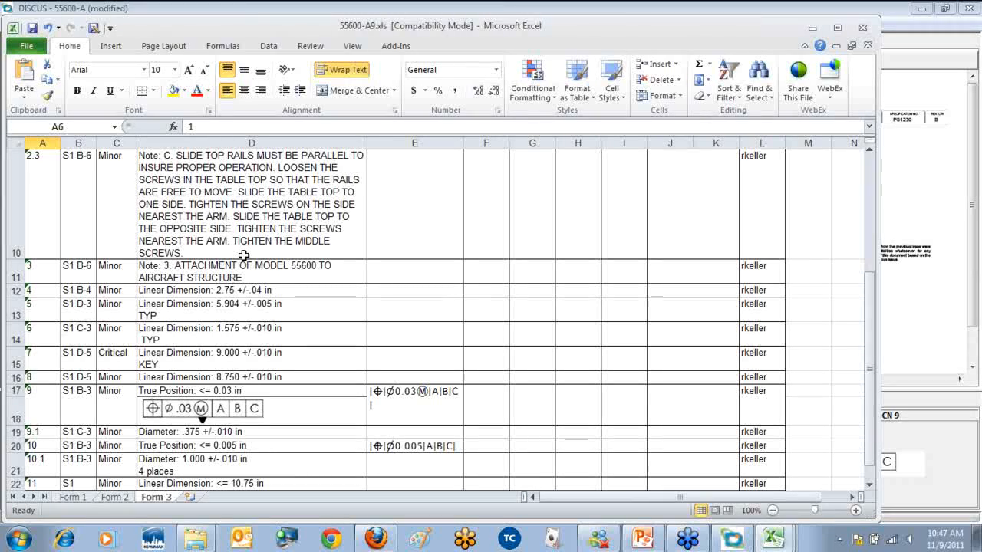
{"action": "left_click", "coordinate": [266, 407]}
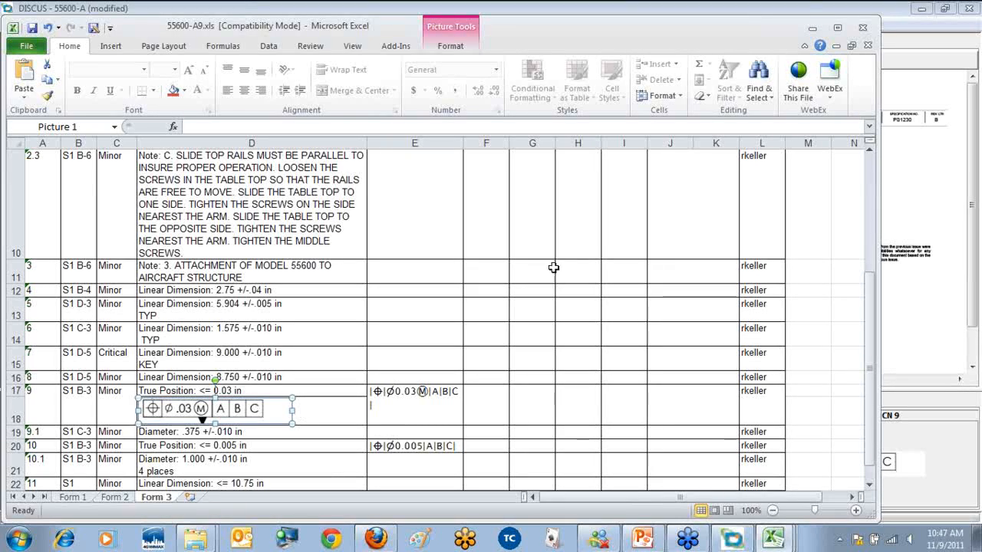
Step: Close the open Excel workbooks 55600-A9.xls, sample PL.csv, 55600-AS.xls and sample-spec-list.csv, discarding the changes to sample PL.csv
{"action": "left_click", "coordinate": [864, 28]}
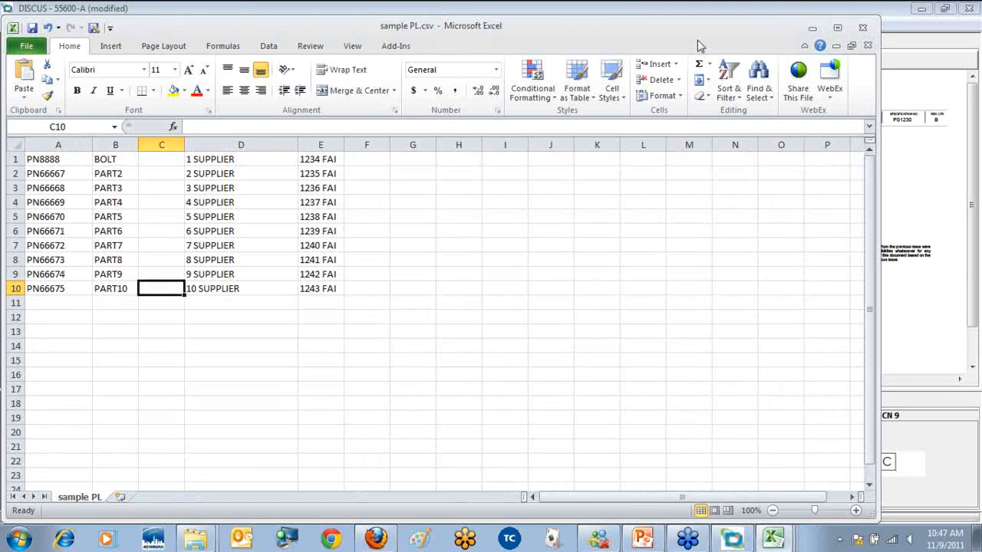
{"action": "left_click", "coordinate": [862, 27]}
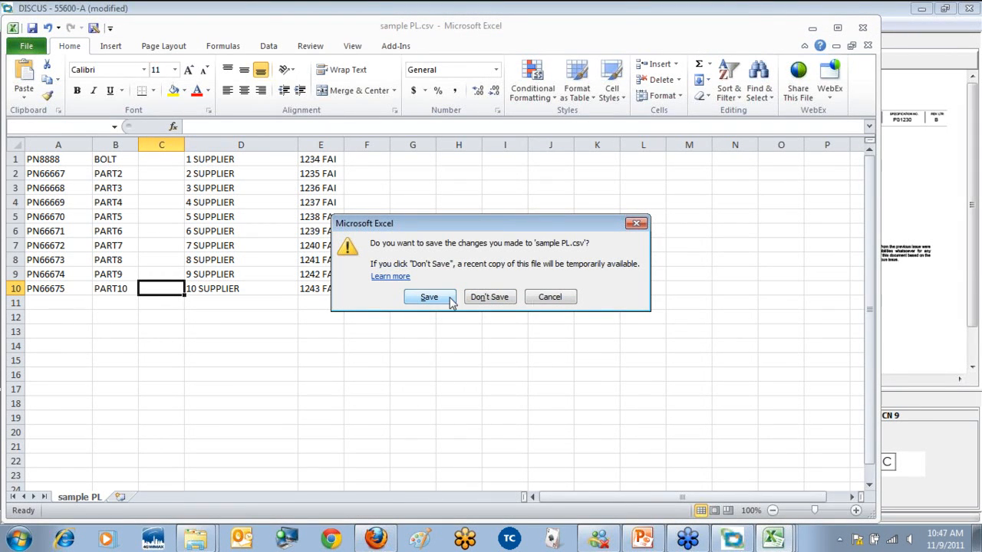
{"action": "left_click", "coordinate": [488, 299]}
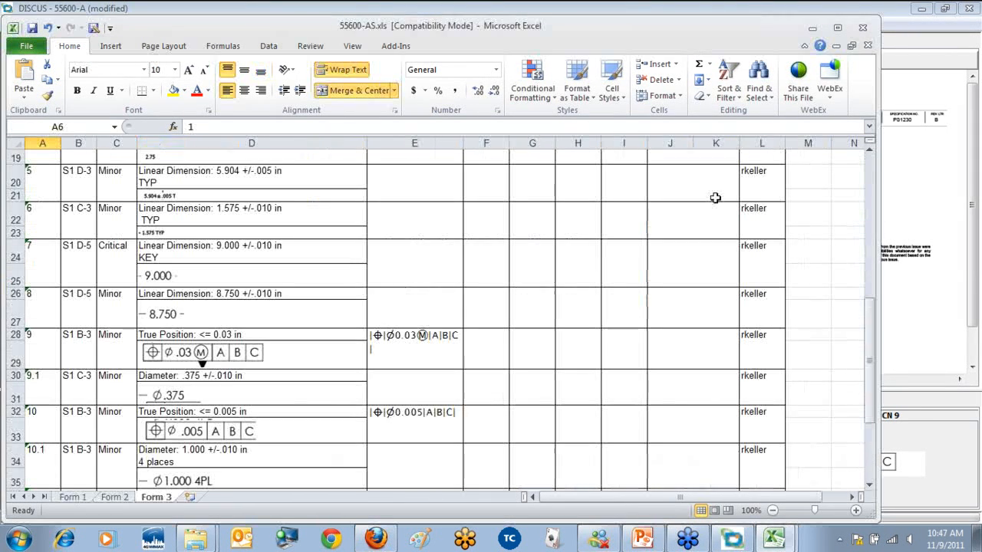
{"action": "left_click", "coordinate": [860, 29]}
{"action": "left_click", "coordinate": [860, 29]}
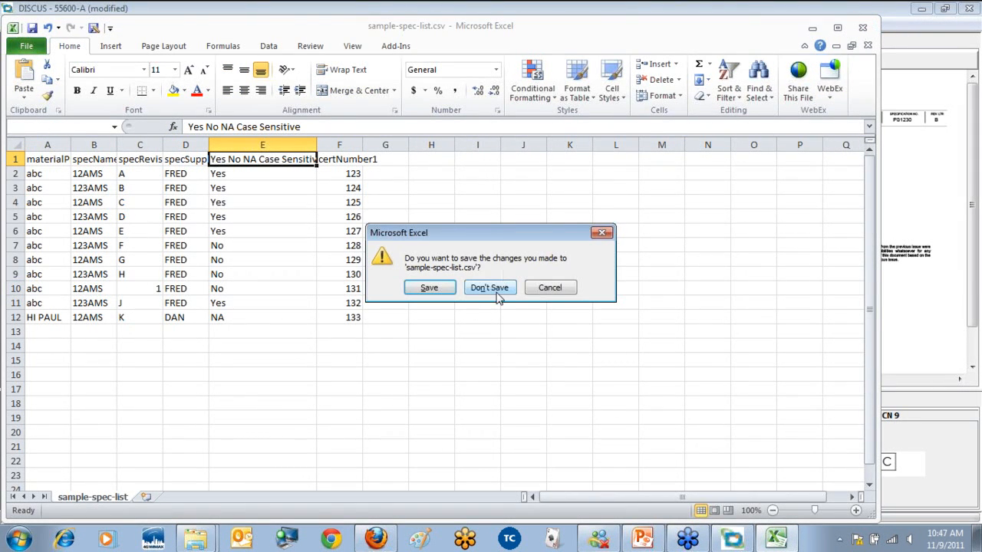